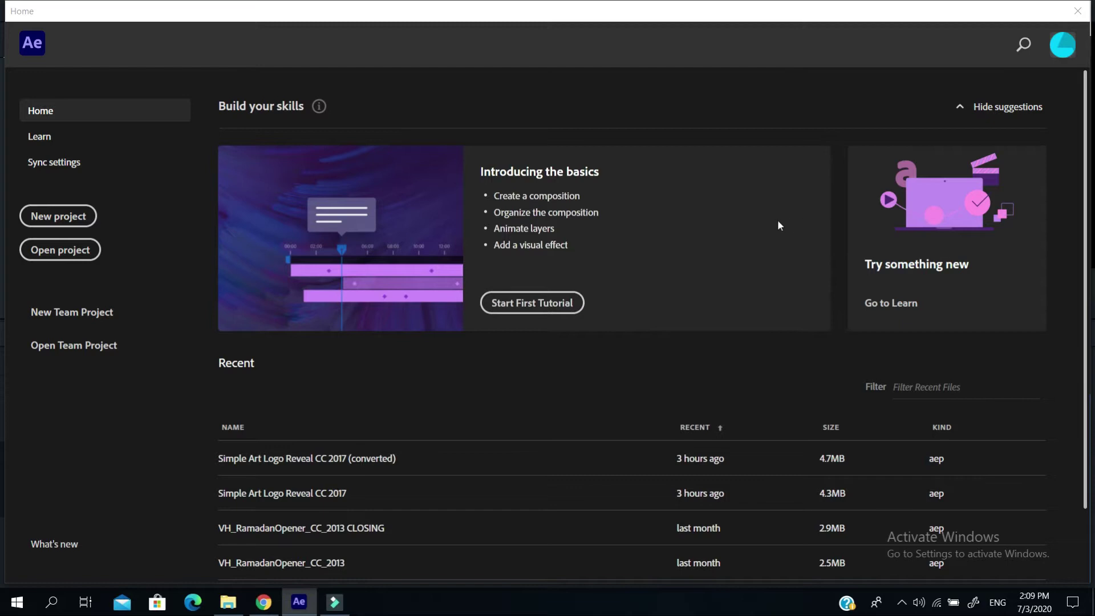
- Switch to Chrome, check the template link shared in the GDT254 2D ANIMATION class stream, and return to the ShareAE template page
click(264, 602)
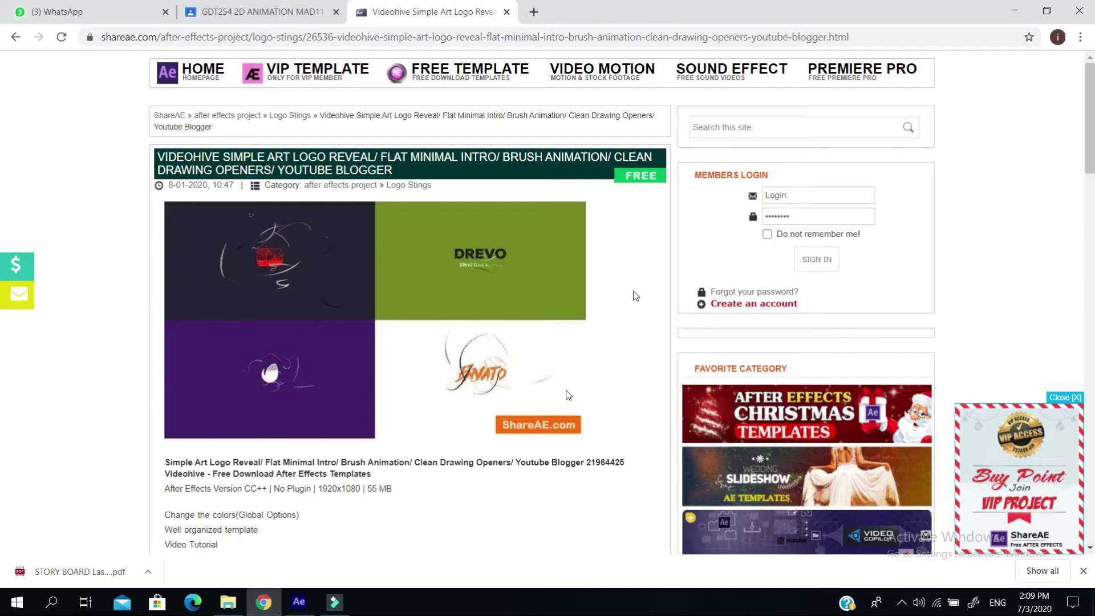
click(298, 11)
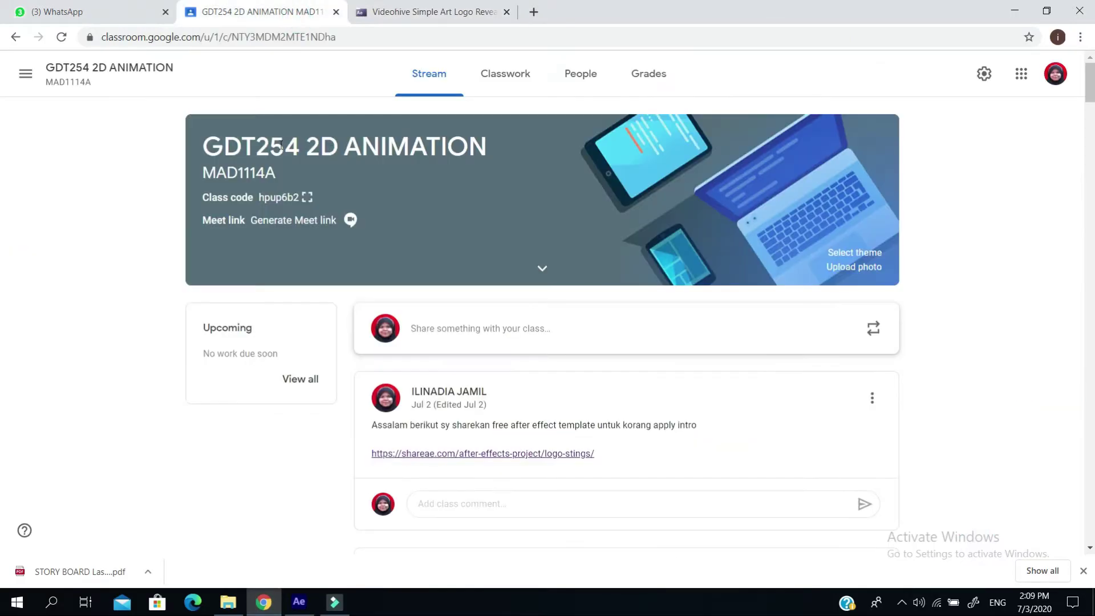
click(414, 14)
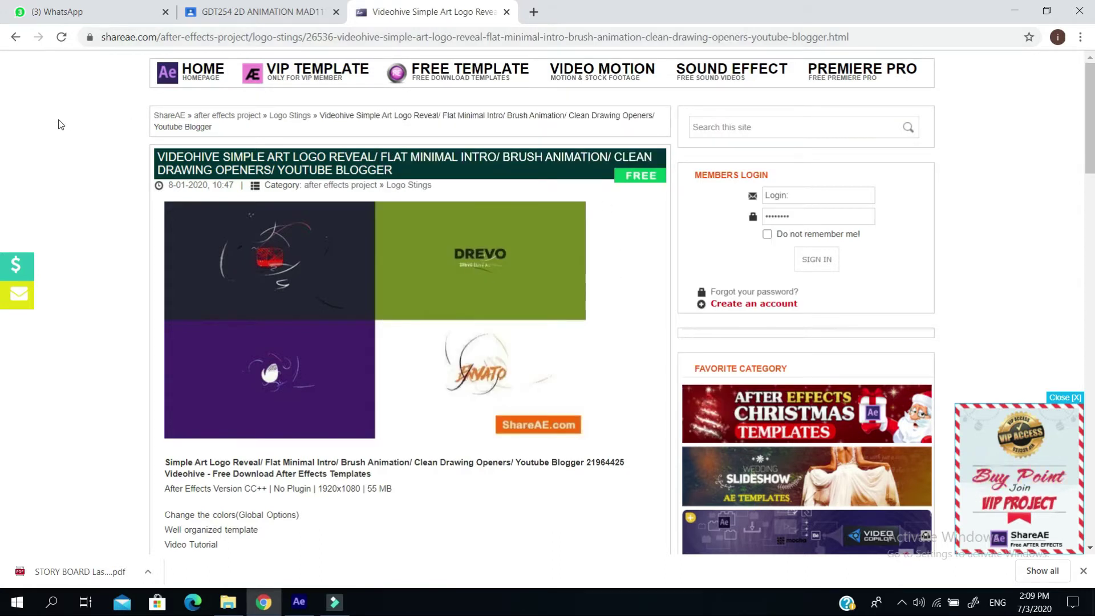
- Search the ShareAE site for "clean logo reveal"
mouse_move(422, 80)
click(814, 127)
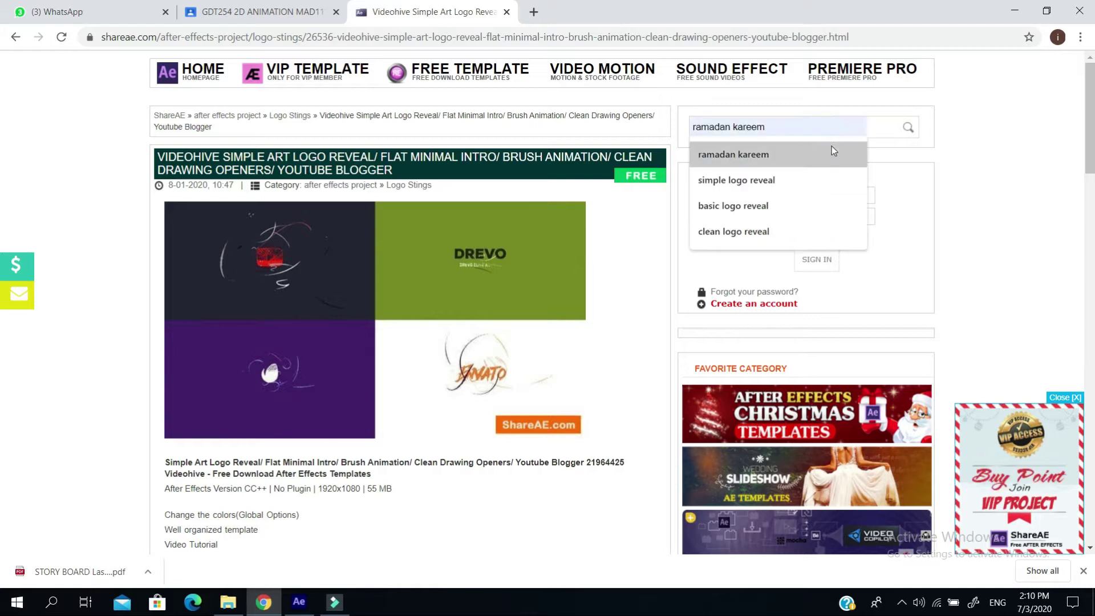
text(clean logo reveal)
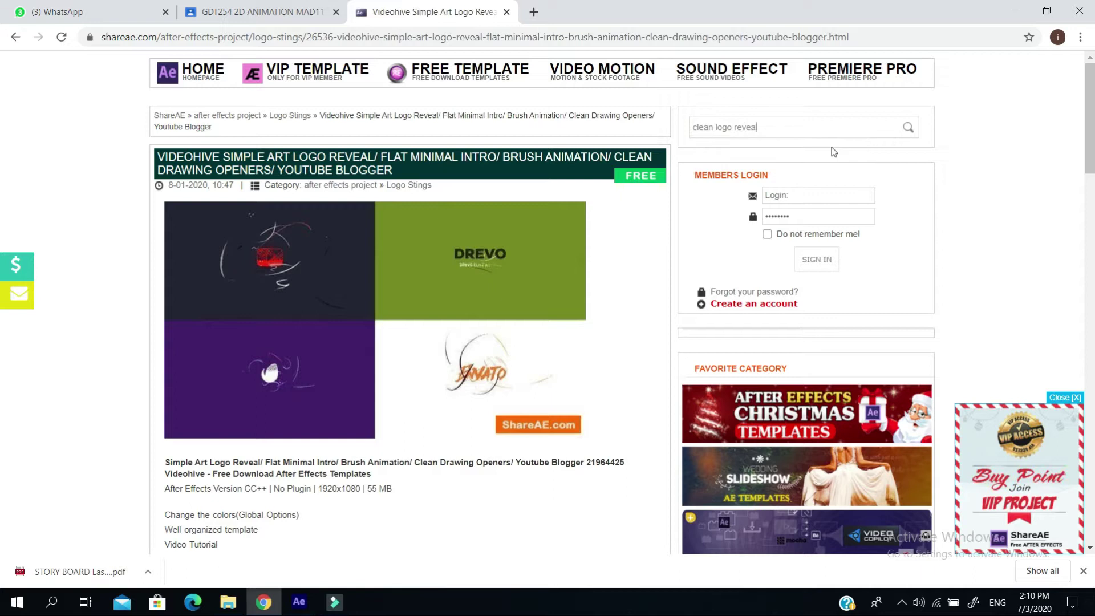
click(908, 127)
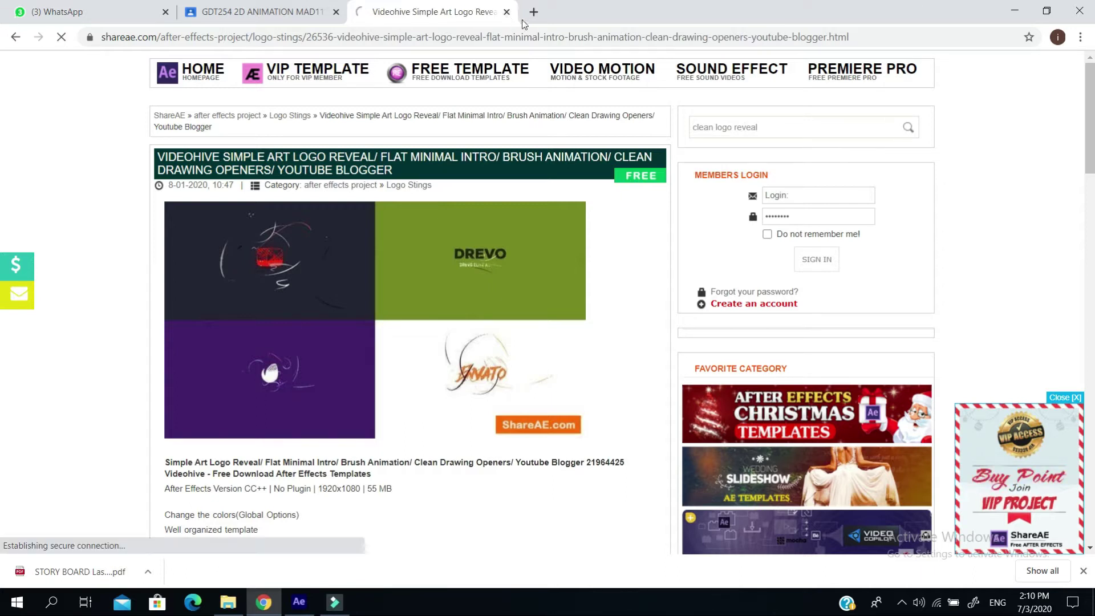
click(908, 128)
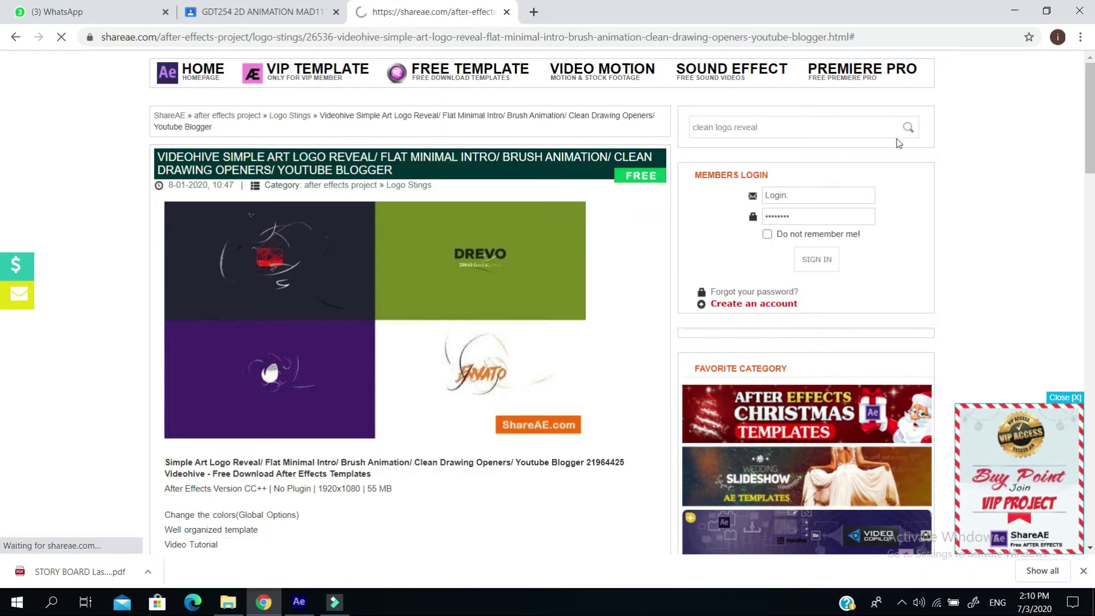
- Find the free Videohive Simple Art Logo Reveal template in the search results and open its page
scroll(402, 312, down, 10)
scroll(507, 229, up, 5)
scroll(506, 230, down, 15)
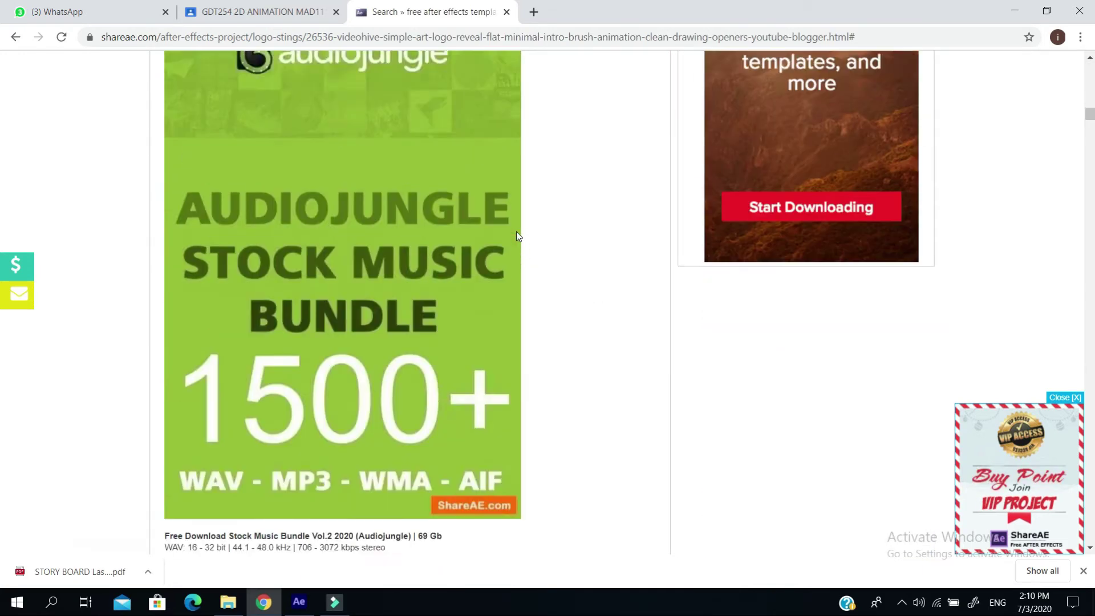
scroll(516, 231, down, 10)
scroll(529, 223, down, 20)
scroll(535, 218, up, 7)
scroll(550, 216, down, 3)
scroll(560, 234, down, 20)
scroll(562, 246, down, 20)
scroll(580, 217, up, 10)
scroll(581, 220, down, 8)
scroll(582, 220, up, 8)
scroll(400, 211, up, 3)
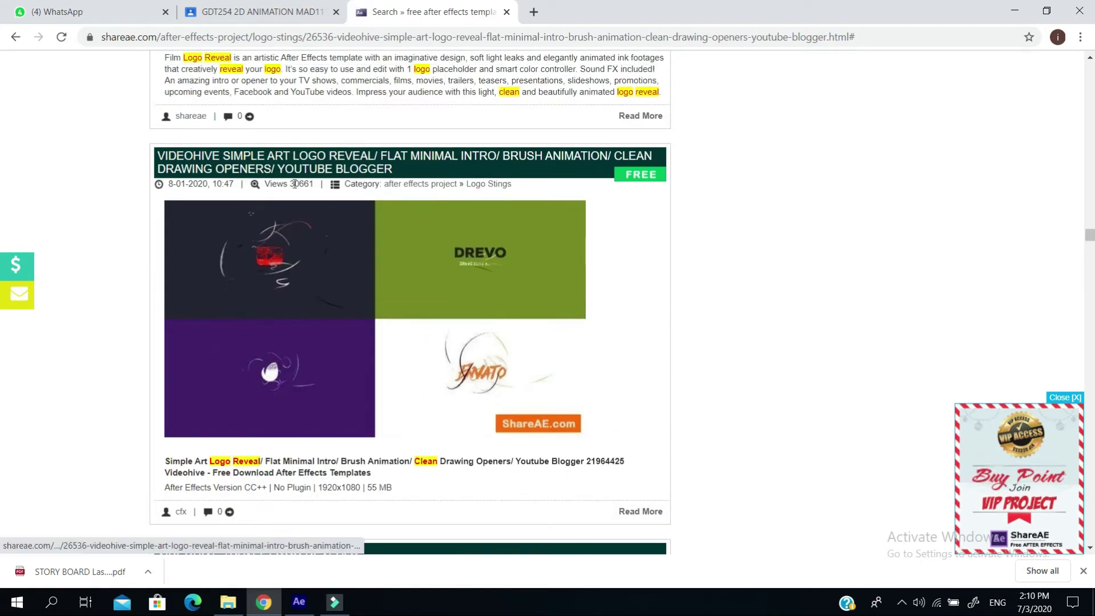
click(240, 167)
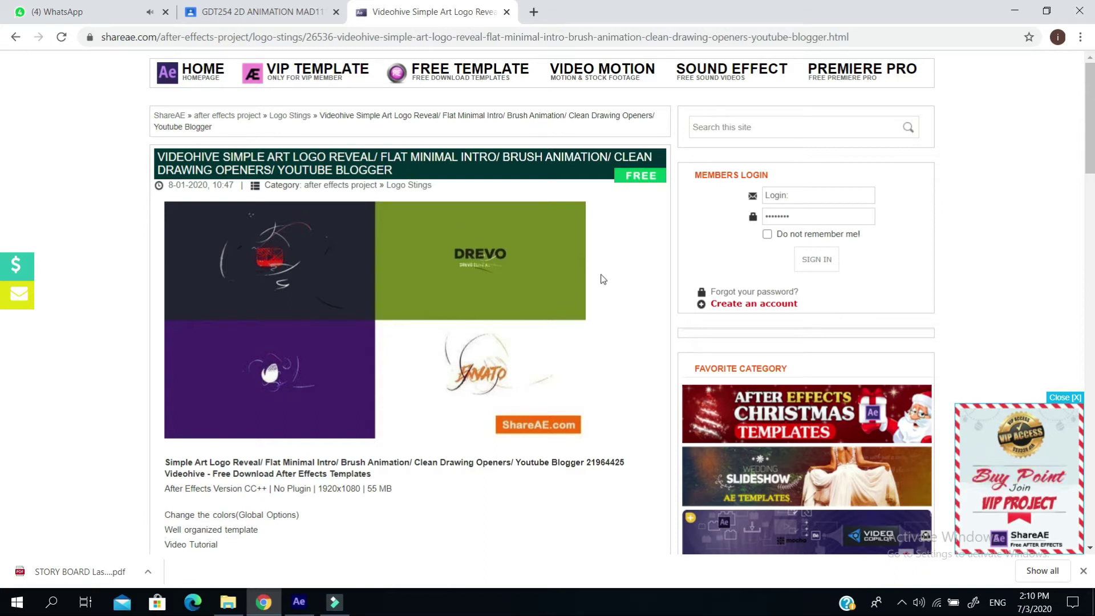
- Review the Simple Art Logo Reveal template's details, play part of its preview video, and pause it
scroll(603, 279, down, 6)
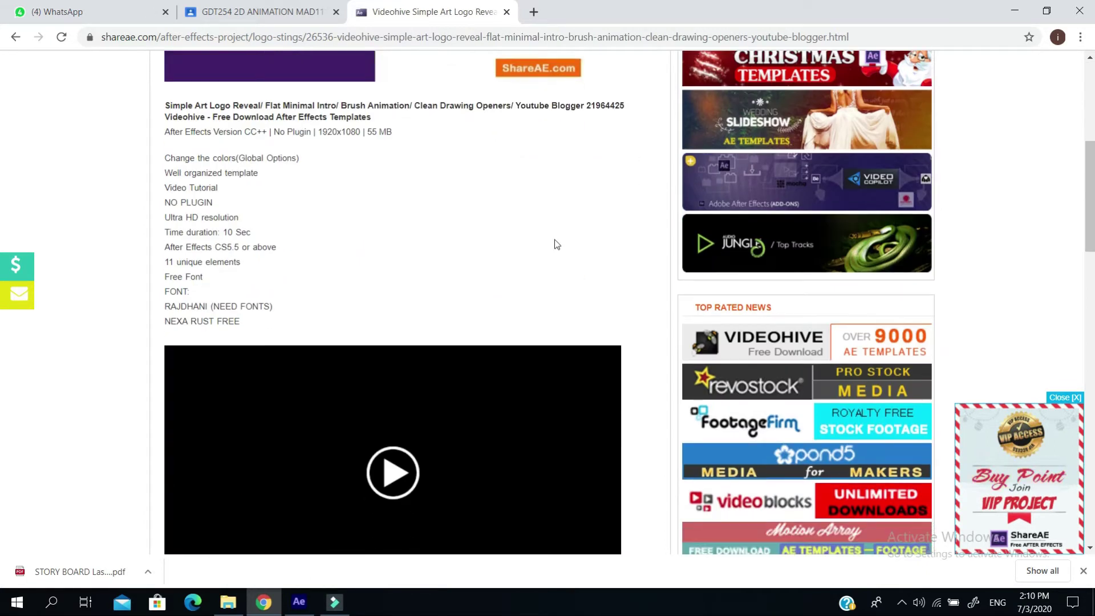
scroll(557, 244, down, 6)
scroll(553, 245, up, 7)
scroll(556, 246, down, 4)
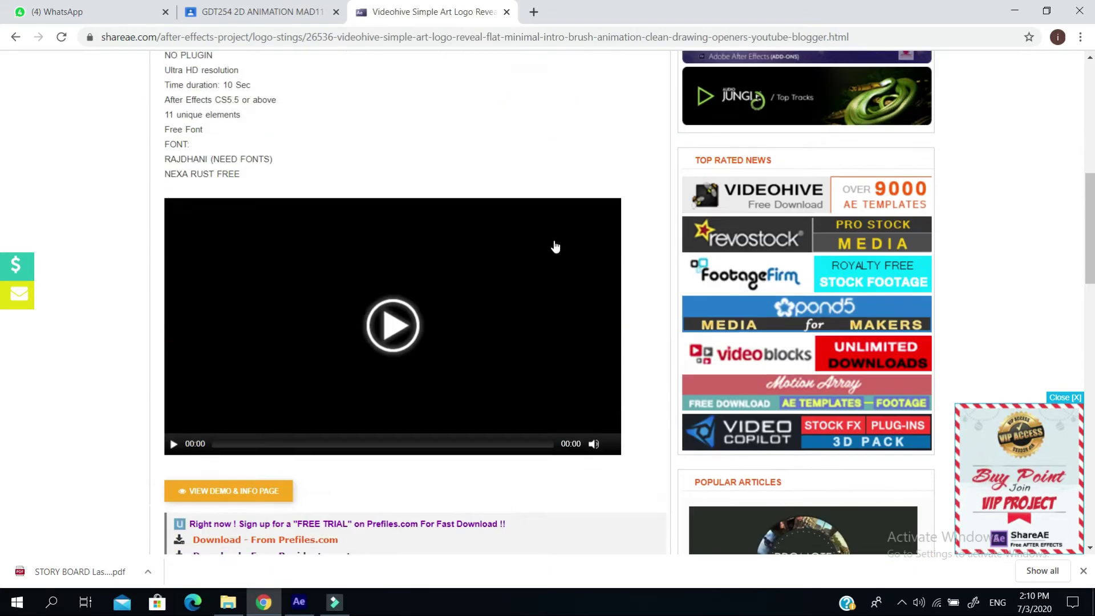
scroll(555, 246, down, 2)
scroll(514, 259, up, 4)
click(403, 399)
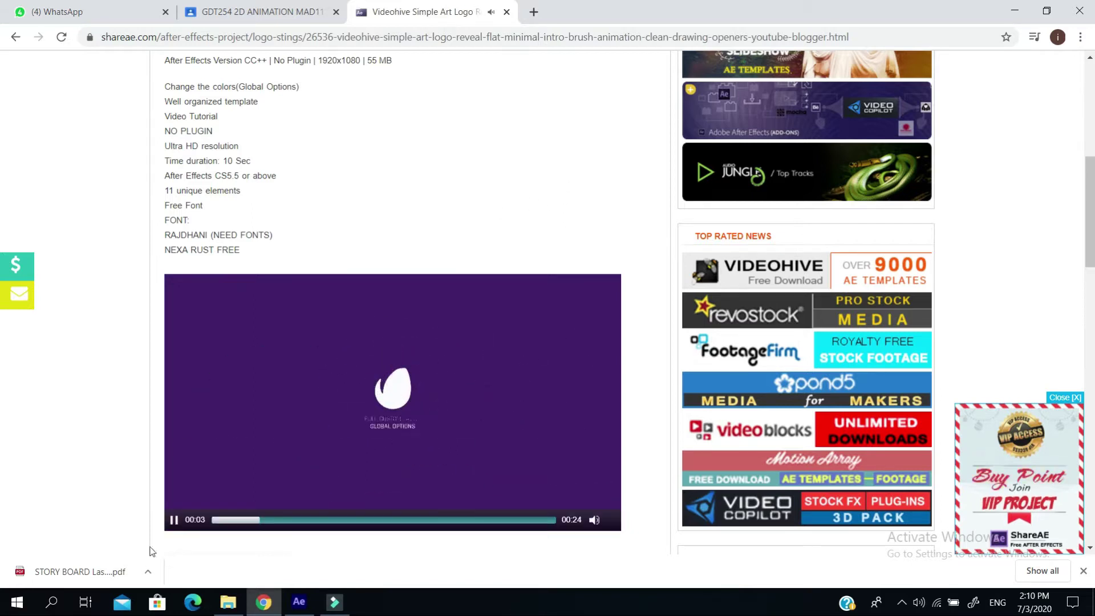
click(174, 520)
- Download the Simple Art Logo Reveal template's zip file through the Zippyshare.com link
scroll(524, 264, down, 1)
scroll(524, 264, down, 3)
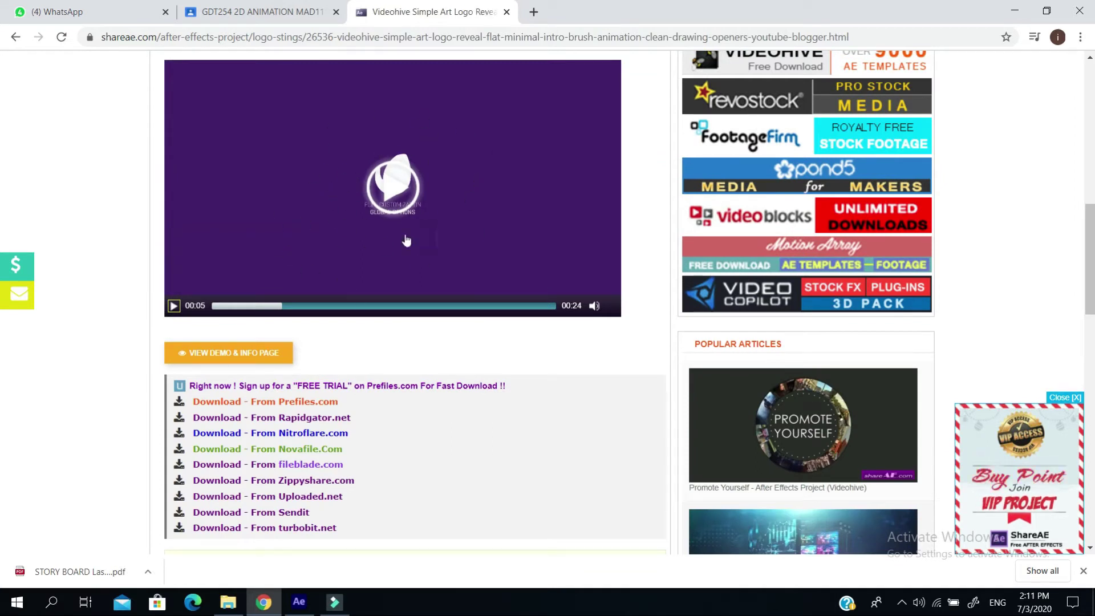
scroll(515, 370, down, 2)
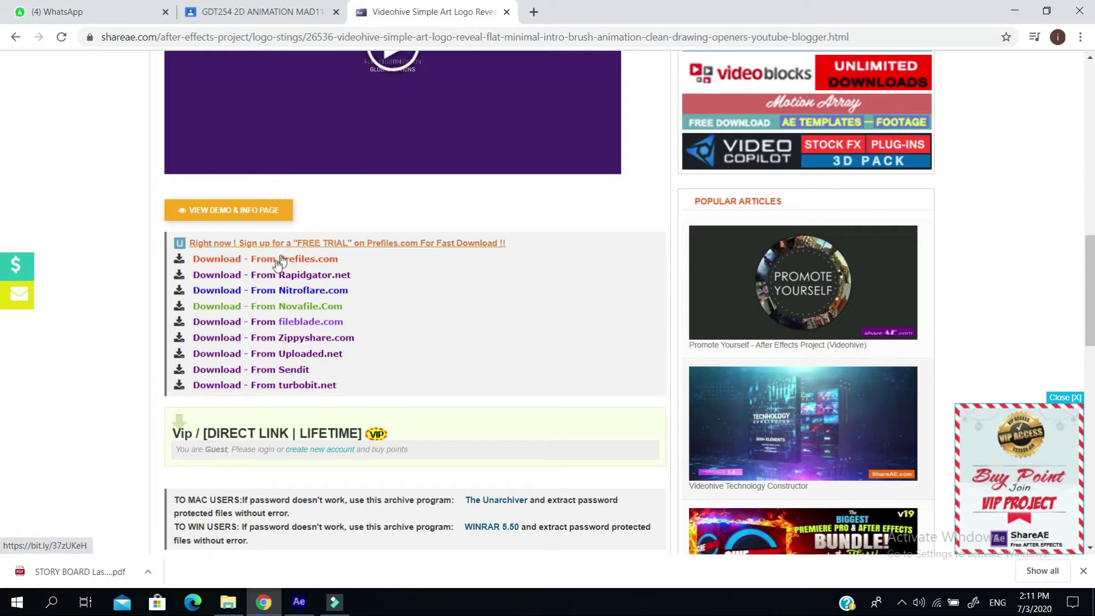
click(312, 341)
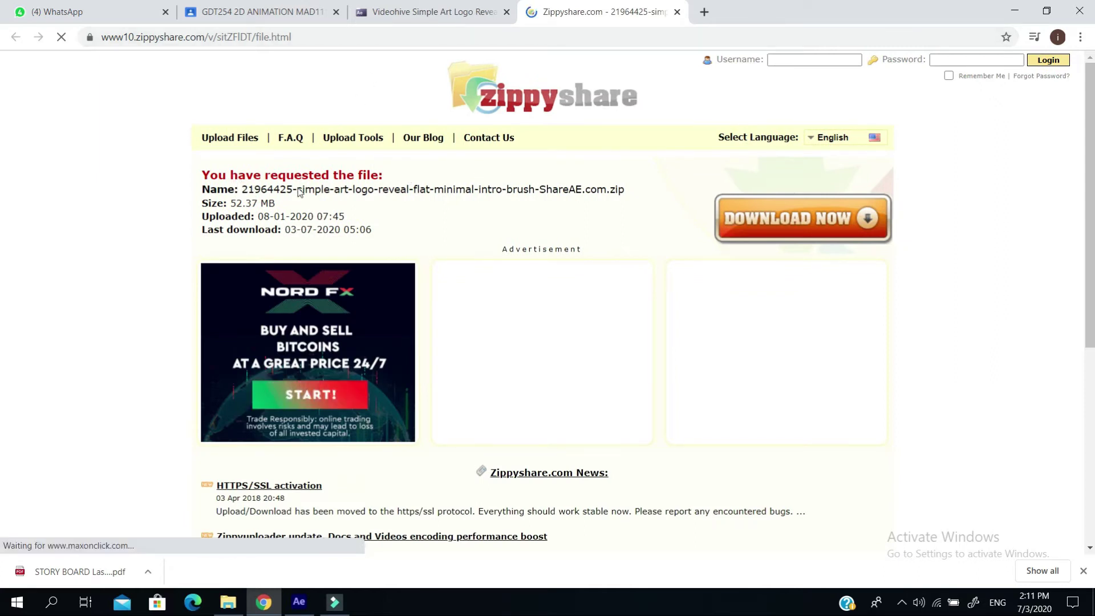
click(770, 219)
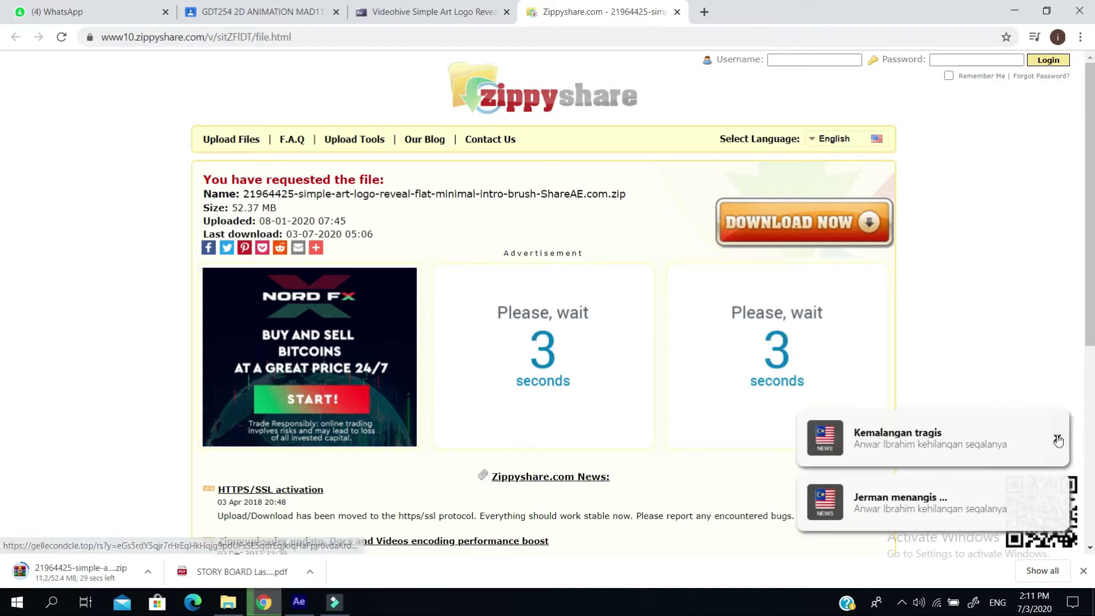
- Try to dismiss the news pop-ups on the Zippyshare page and close the advertising pages they open
click(1058, 441)
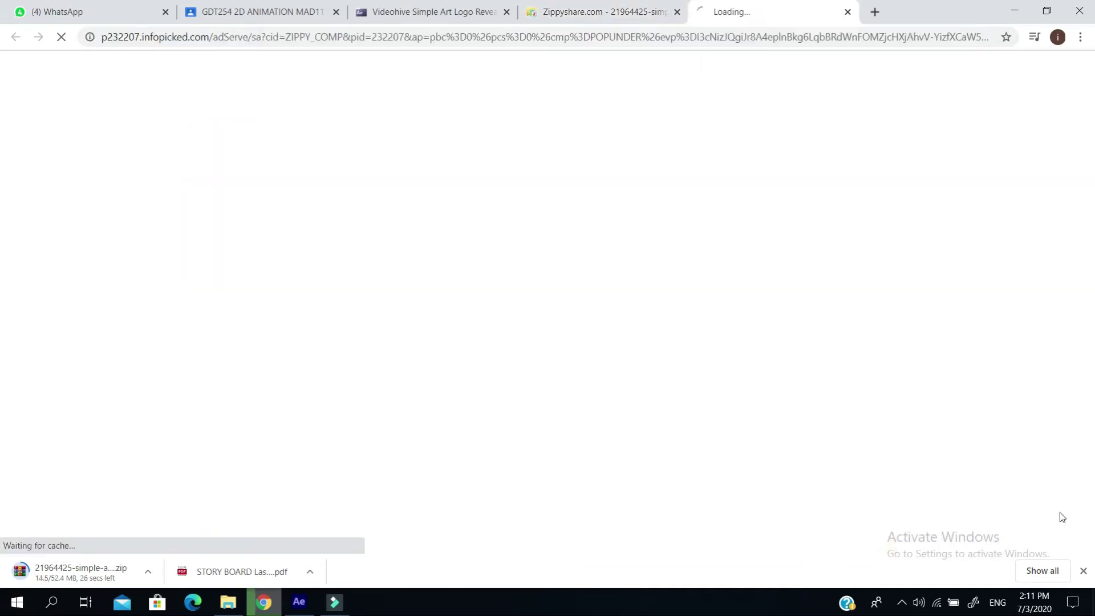
click(848, 13)
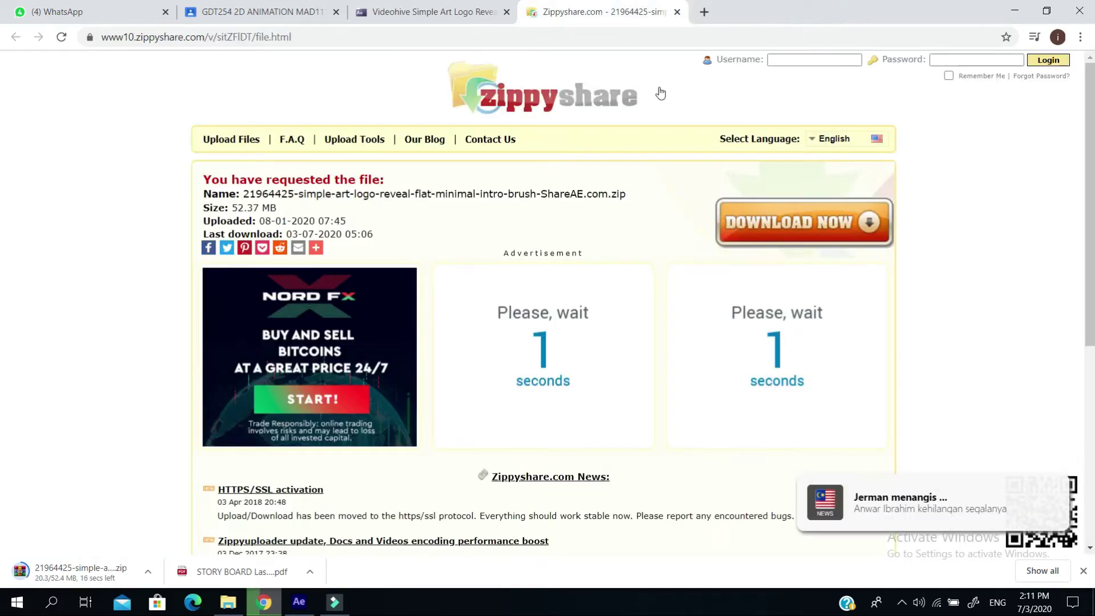
click(1057, 503)
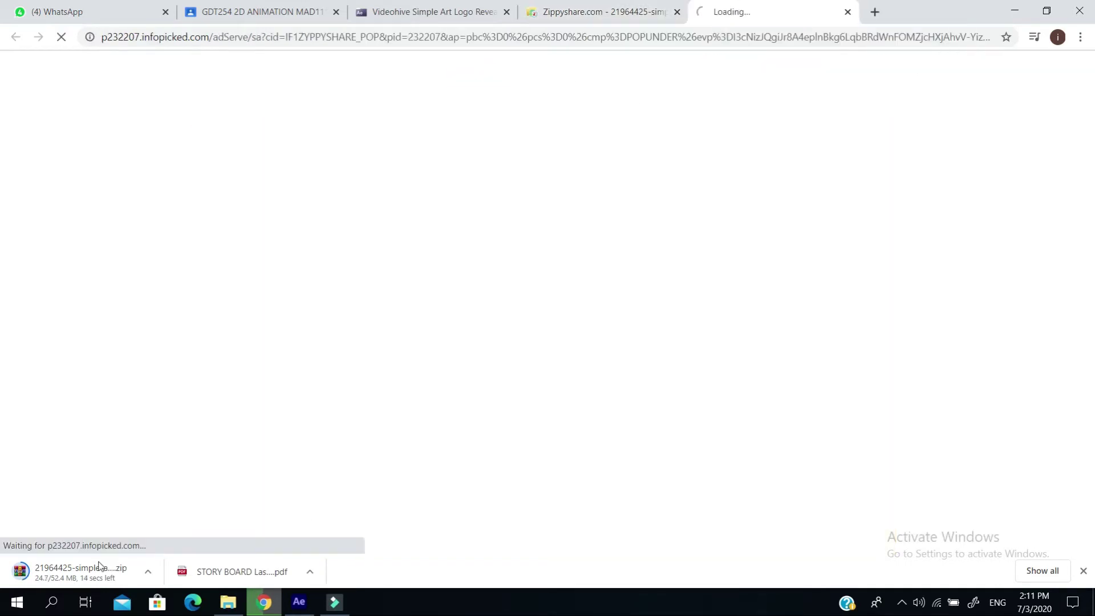
click(848, 12)
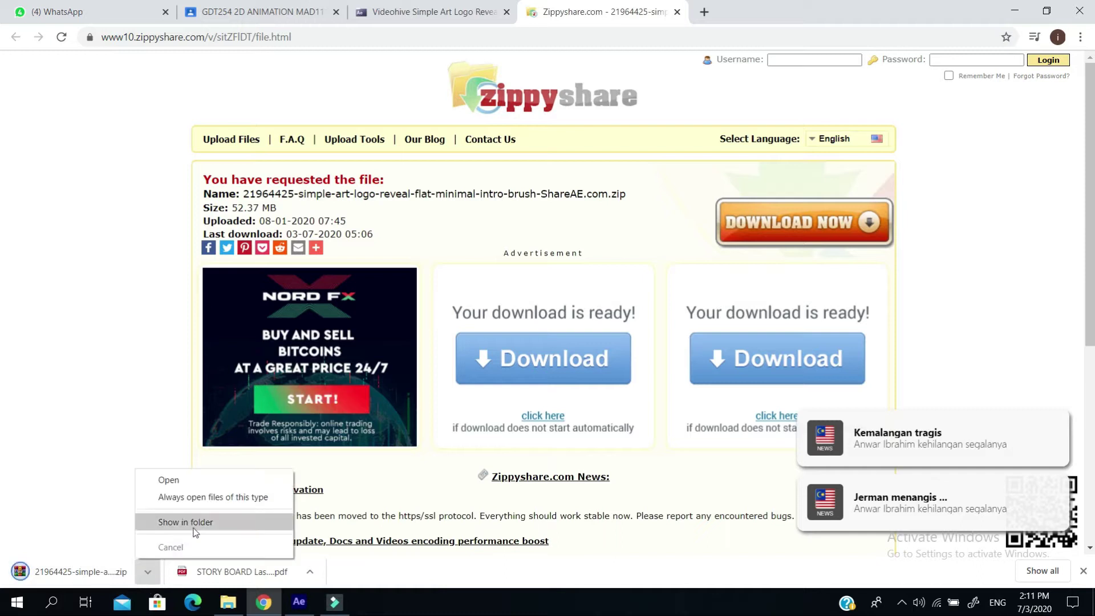
- Show the downloaded template zip in its folder and extract it to the Desktop
click(183, 521)
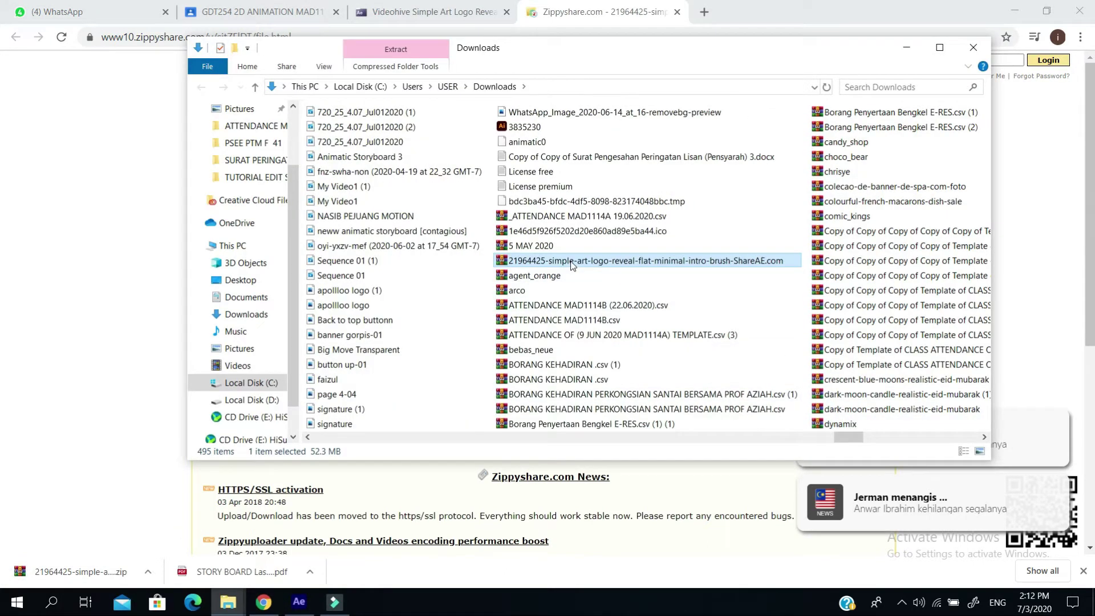
right_click(572, 262)
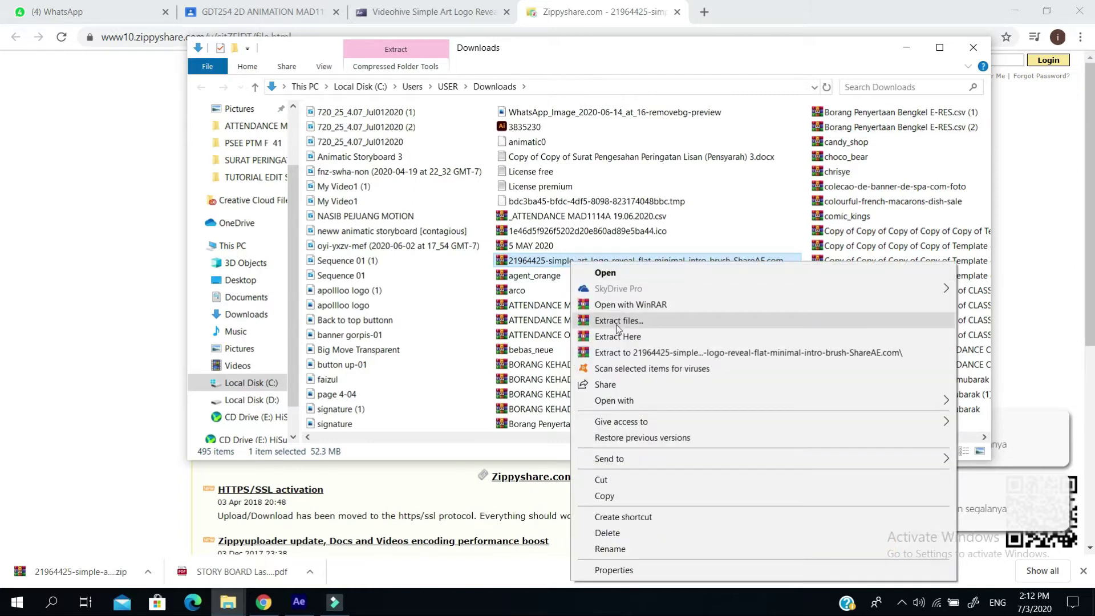
click(627, 322)
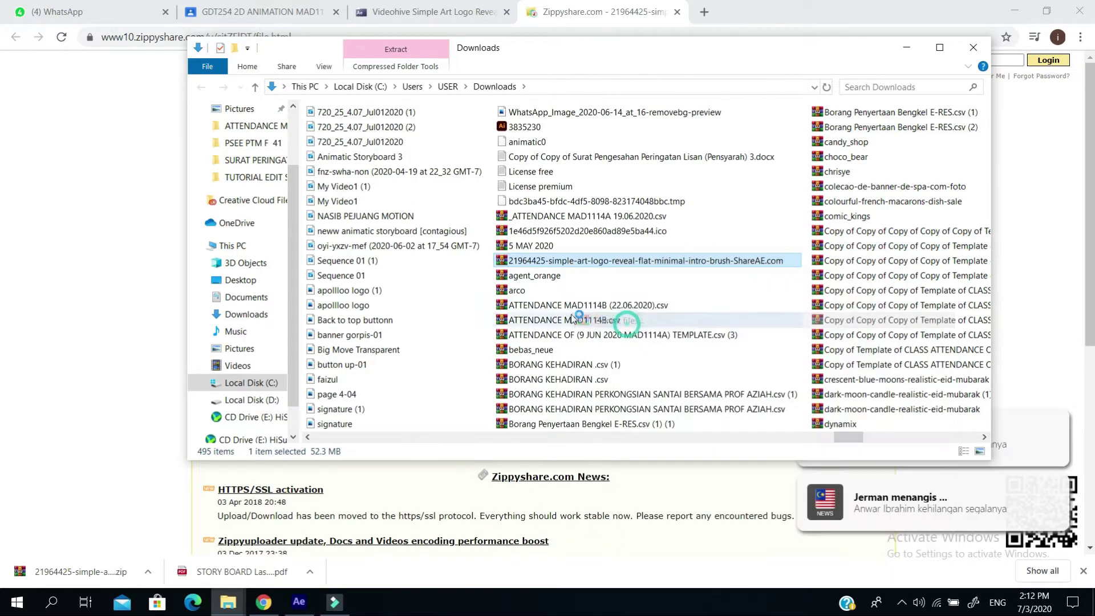
click(579, 217)
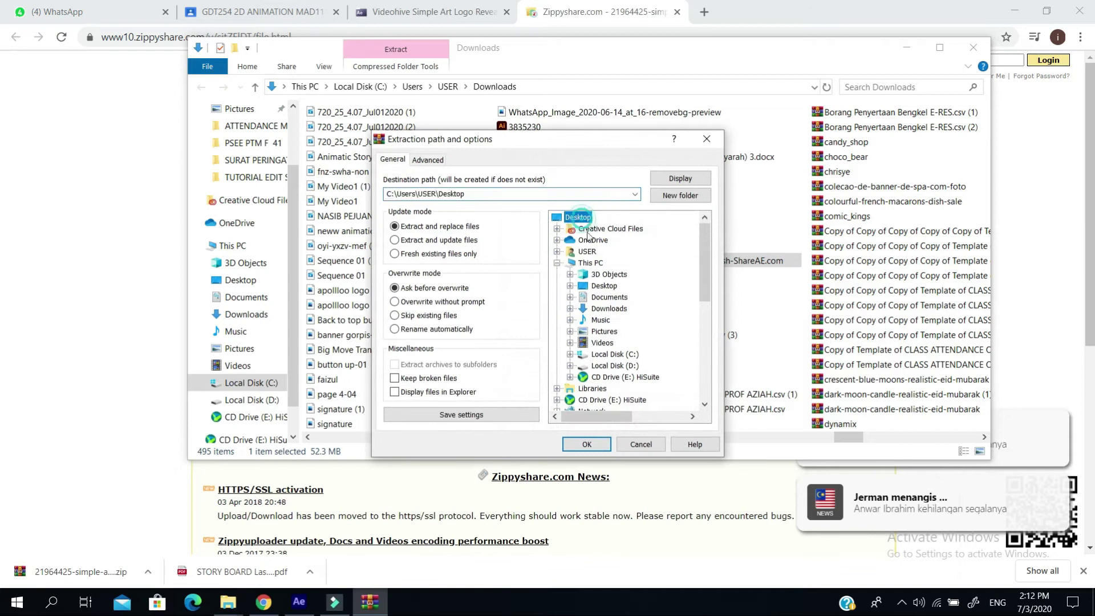
click(587, 445)
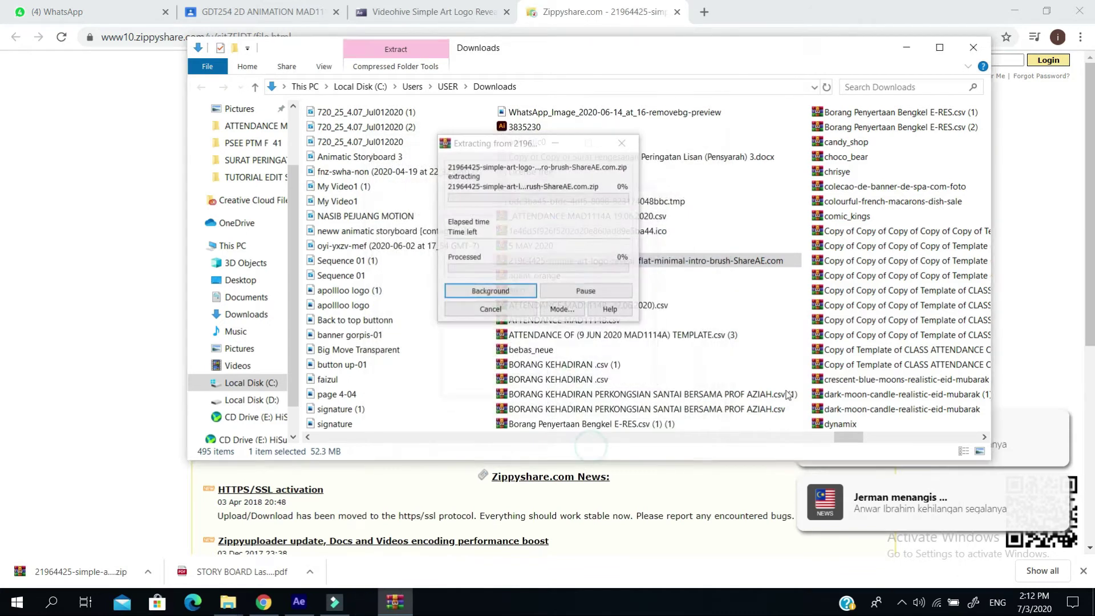
click(517, 379)
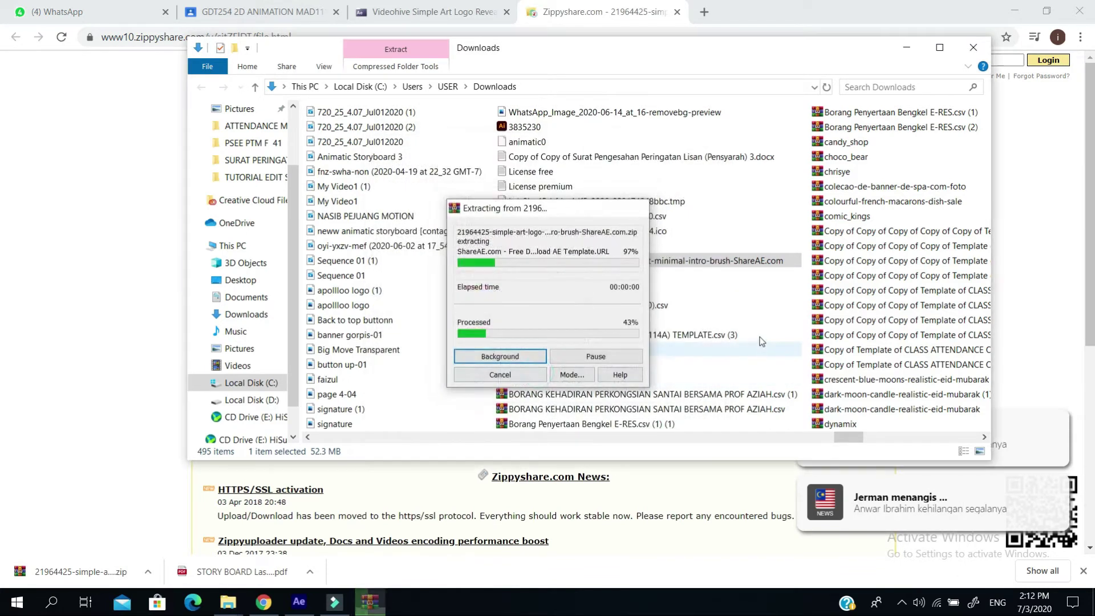
- In the extracted template folder on the Desktop, unpack the nested zip in place and open the Simple Art Logo Reveal folder
click(255, 281)
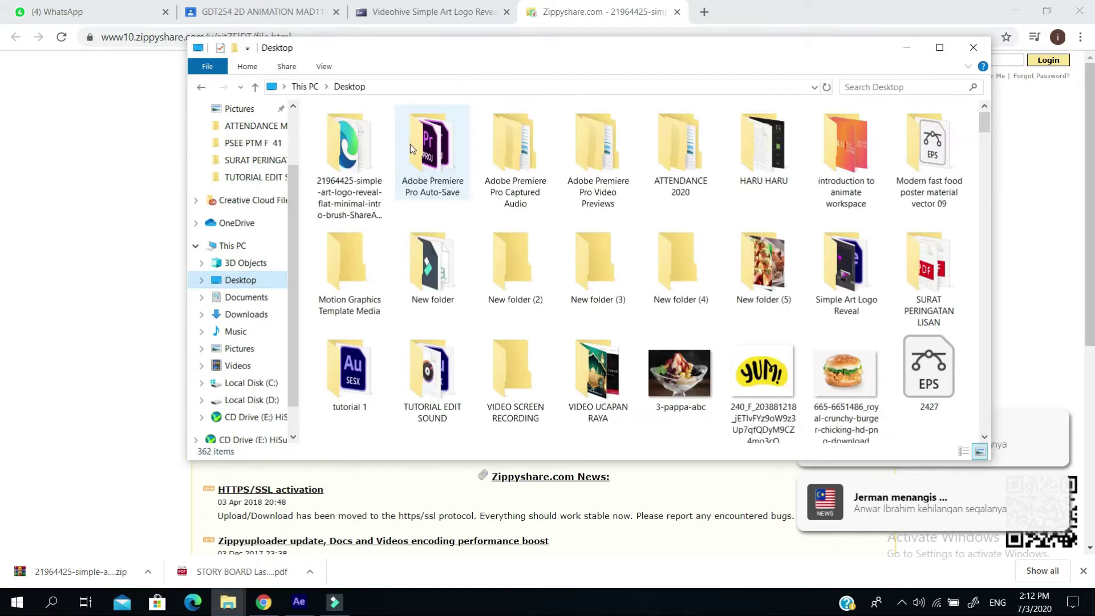
double_click(349, 164)
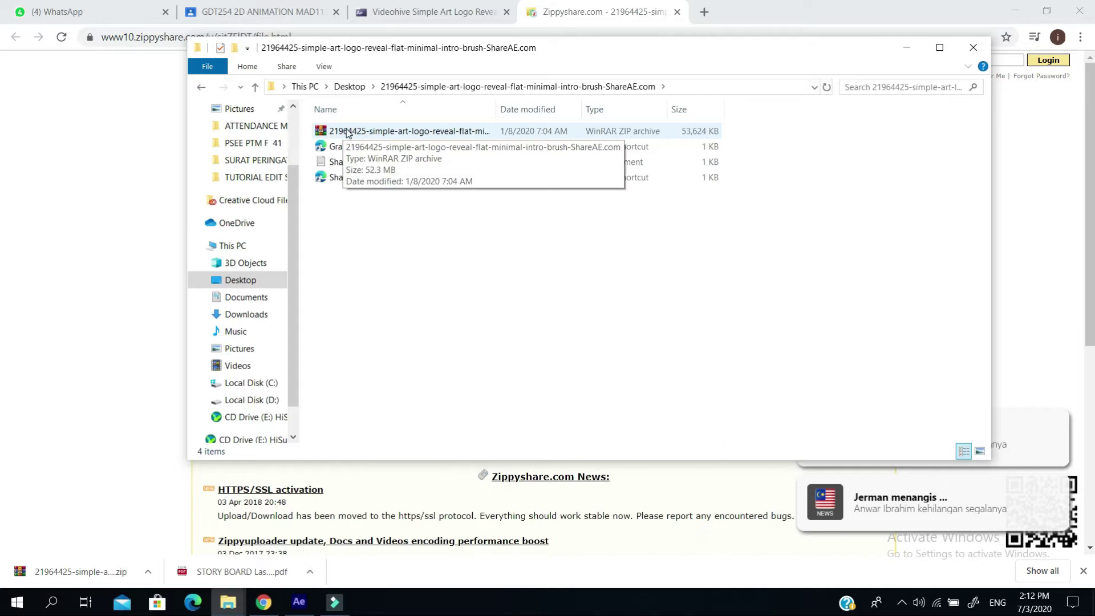
right_click(376, 132)
click(429, 205)
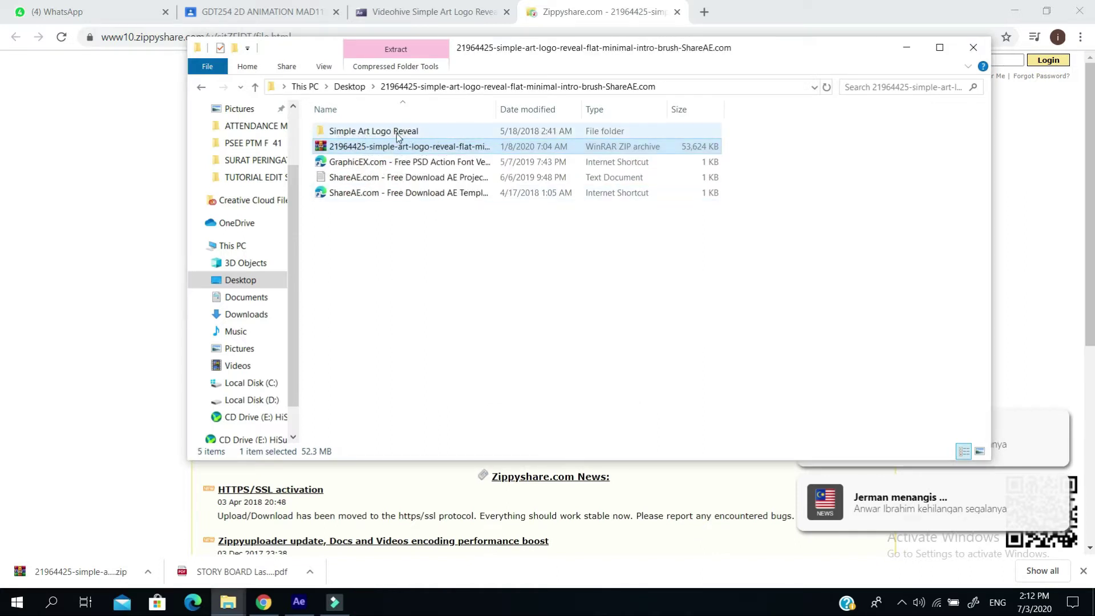
click(397, 135)
double_click(398, 133)
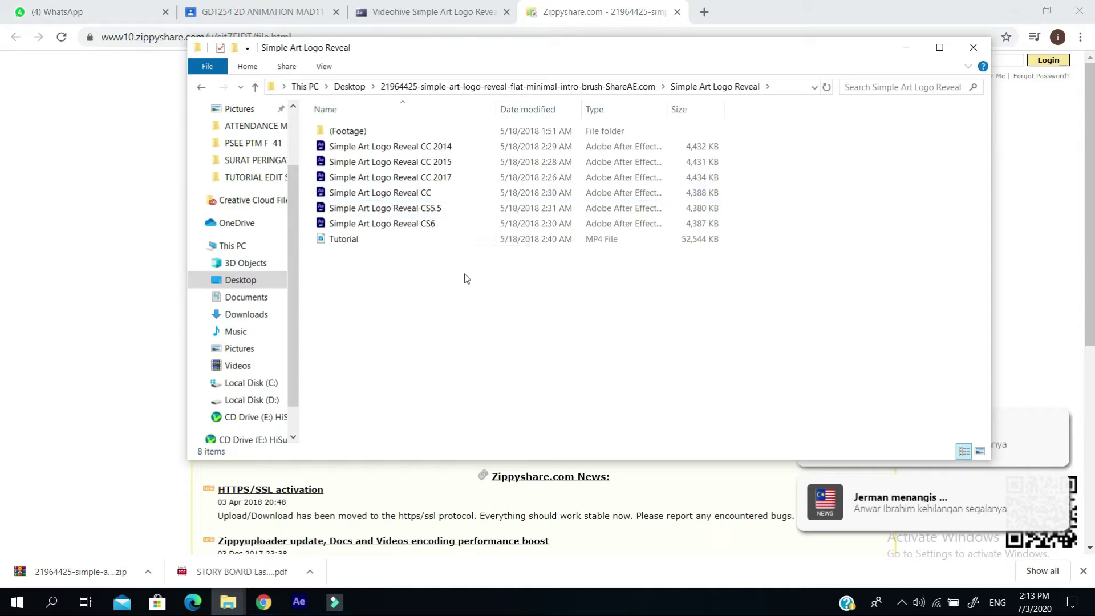
- Switch to After Effects and create a new project from the Home screen
mouse_move(307, 610)
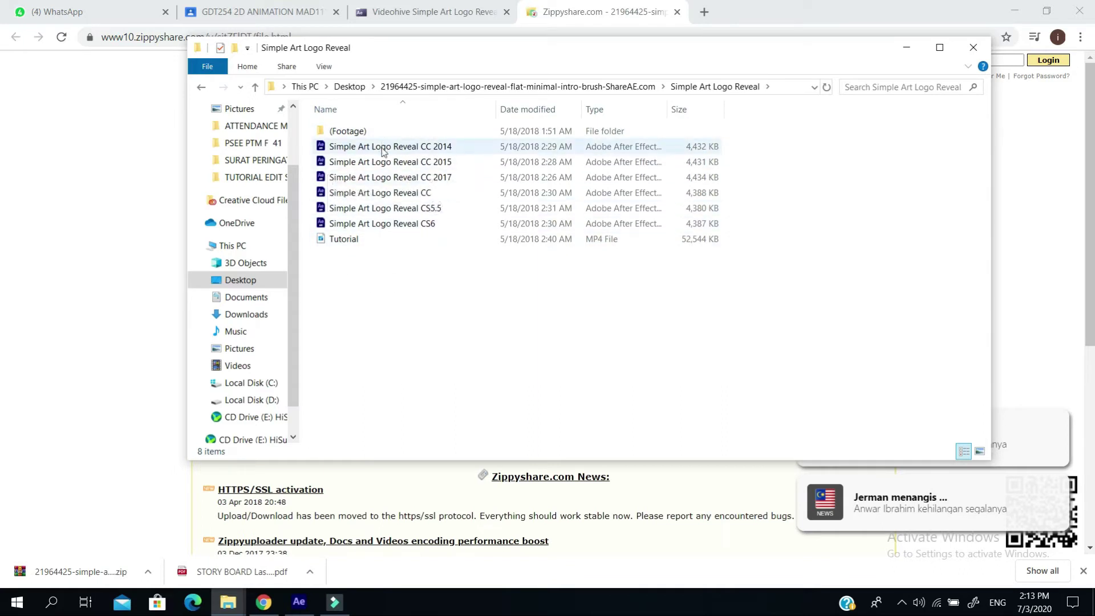
click(299, 602)
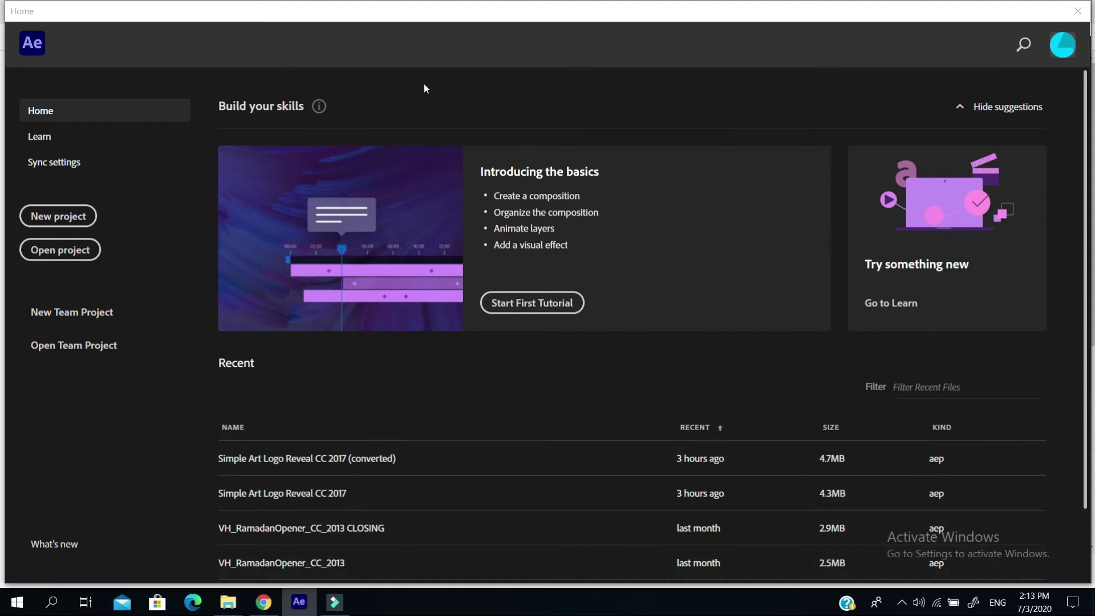
click(73, 221)
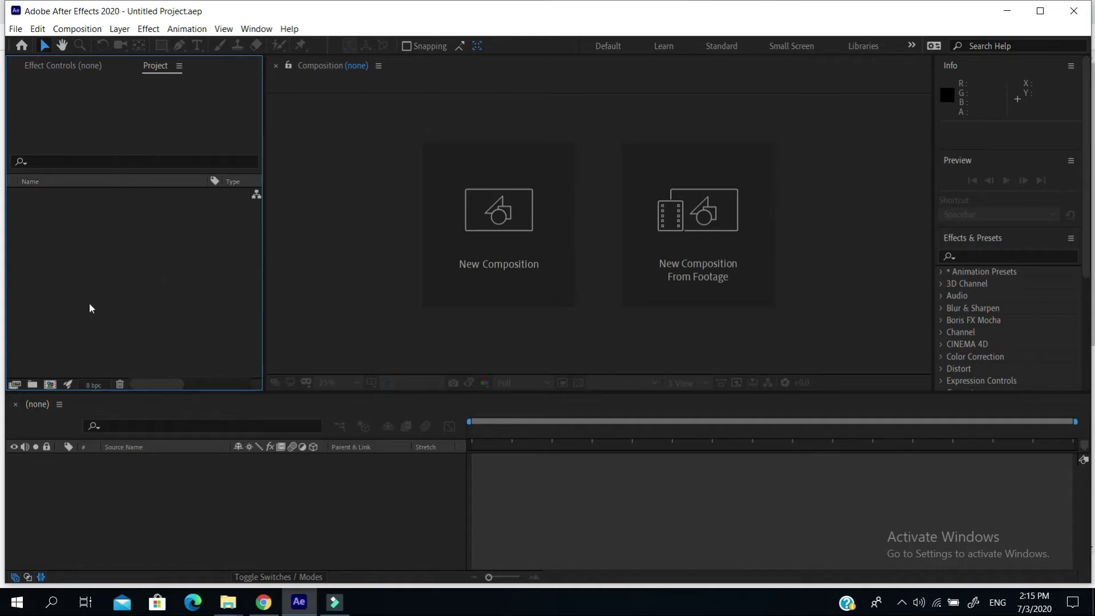
click(78, 69)
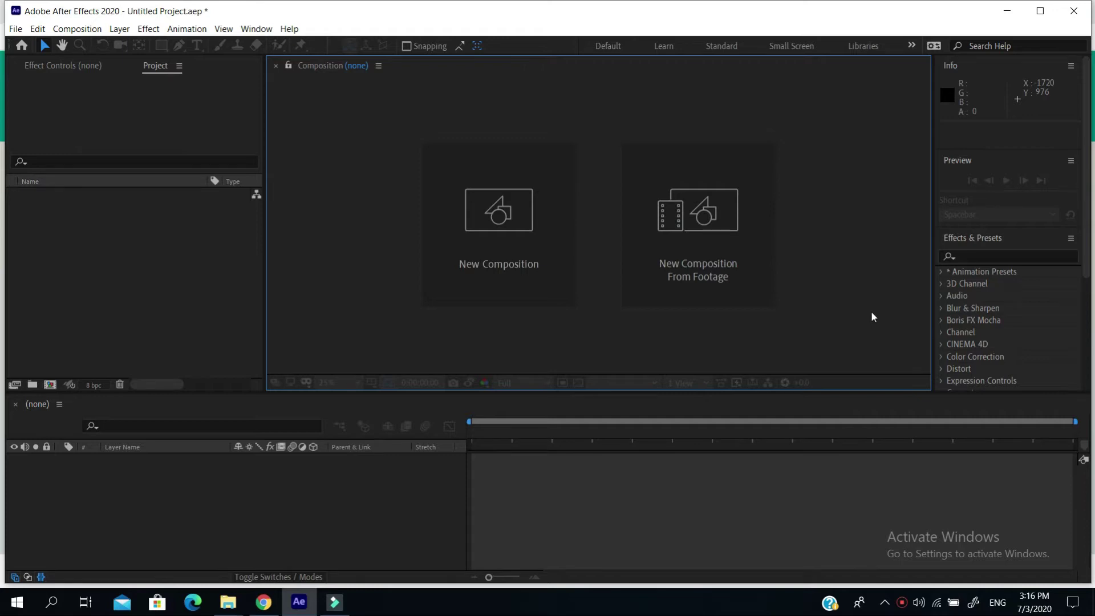
- Start a new composition named LOGO EDITING with the HDTV 1080 25 preset and set its resolution to Full
click(500, 283)
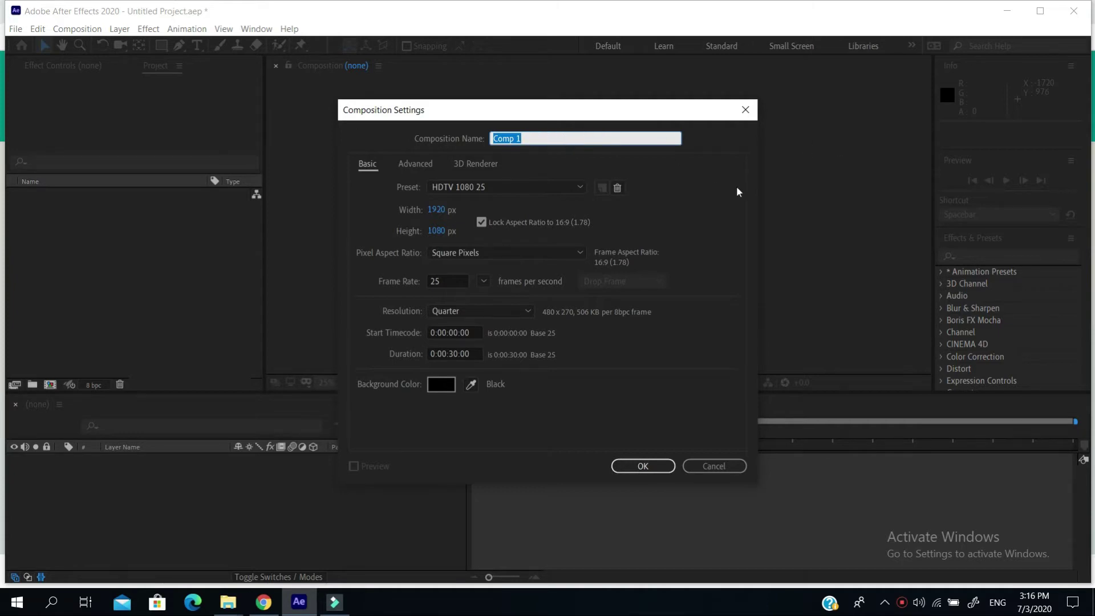
text(LOGO EDII)
key(BackSpace)
text(TING)
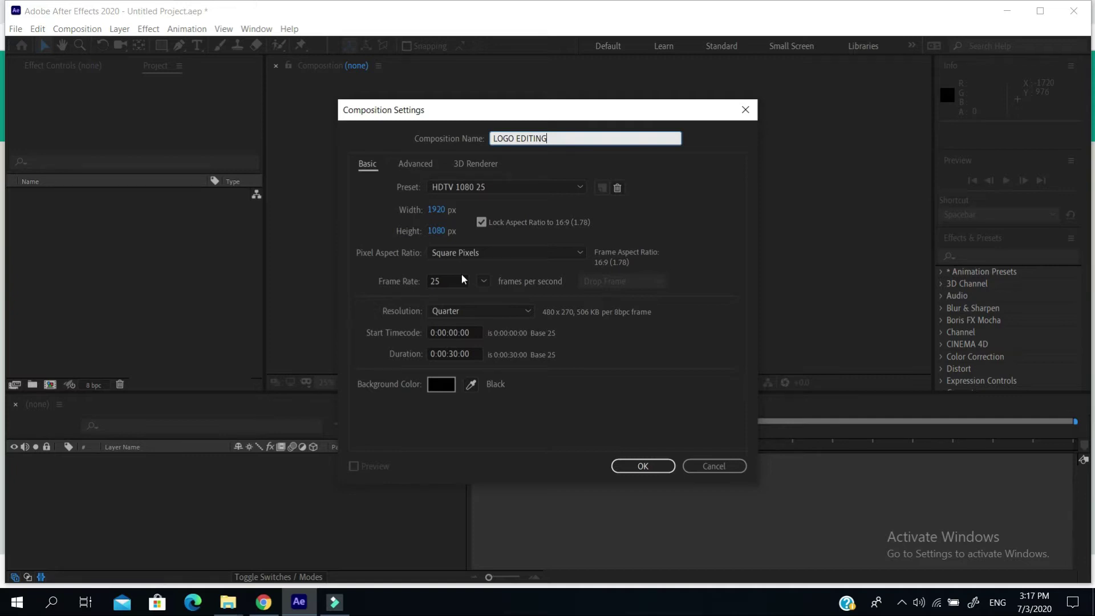
click(500, 311)
click(484, 327)
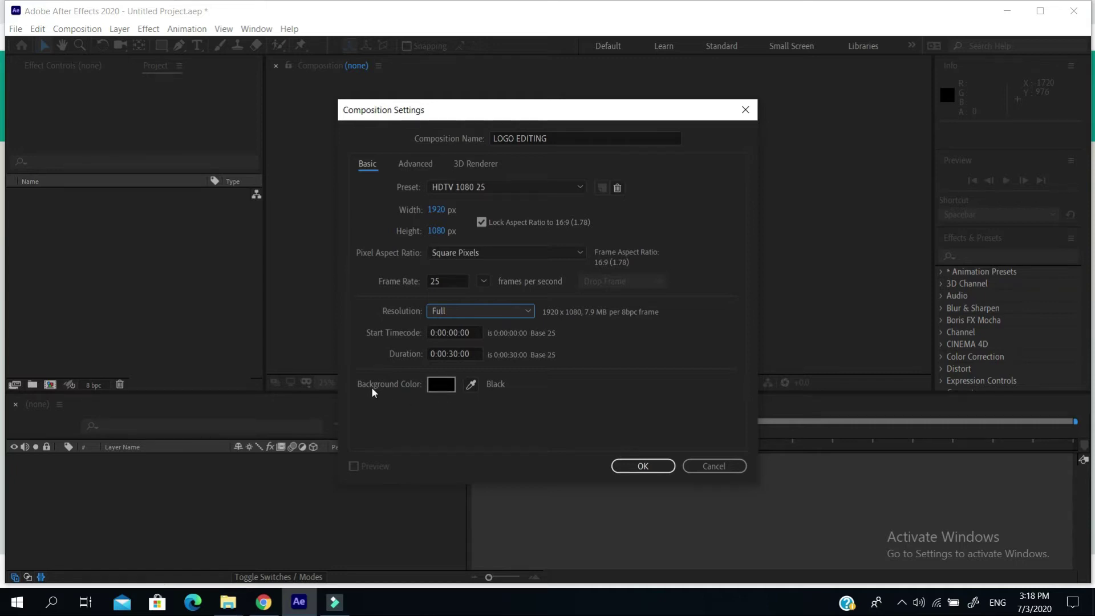
- Set the composition's background color to white, create the composition and re-enable refreshing of the viewer
click(434, 387)
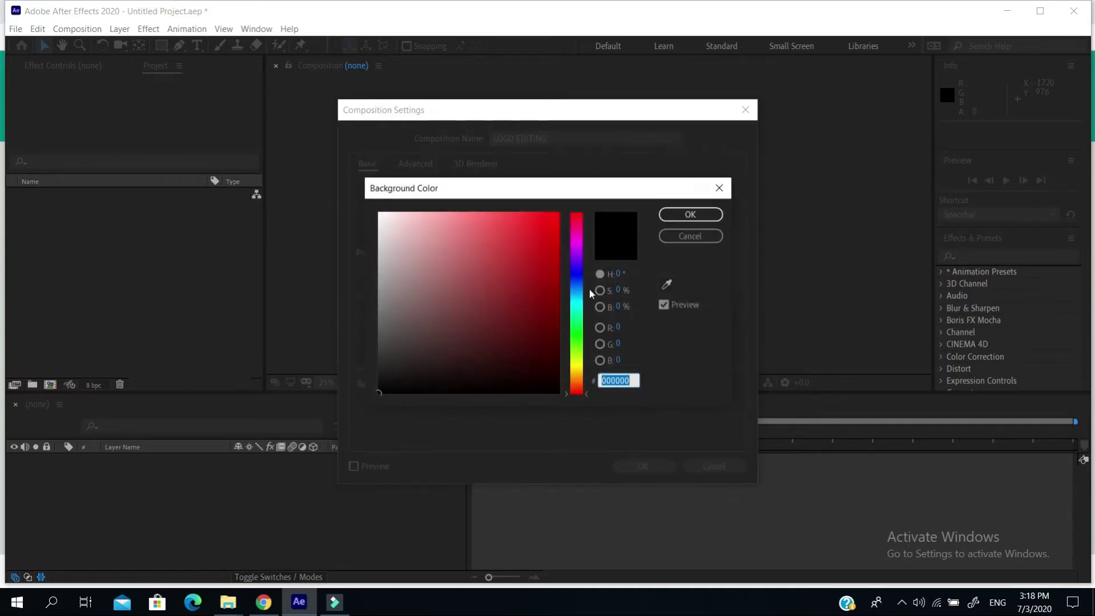
drag(420, 247, 365, 203)
click(690, 214)
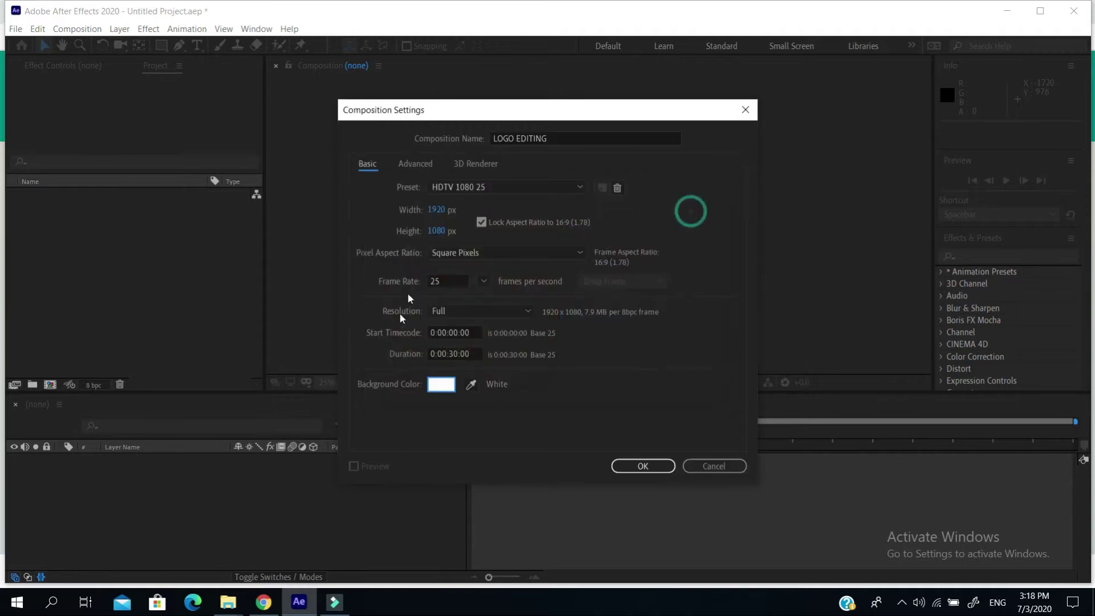
click(649, 468)
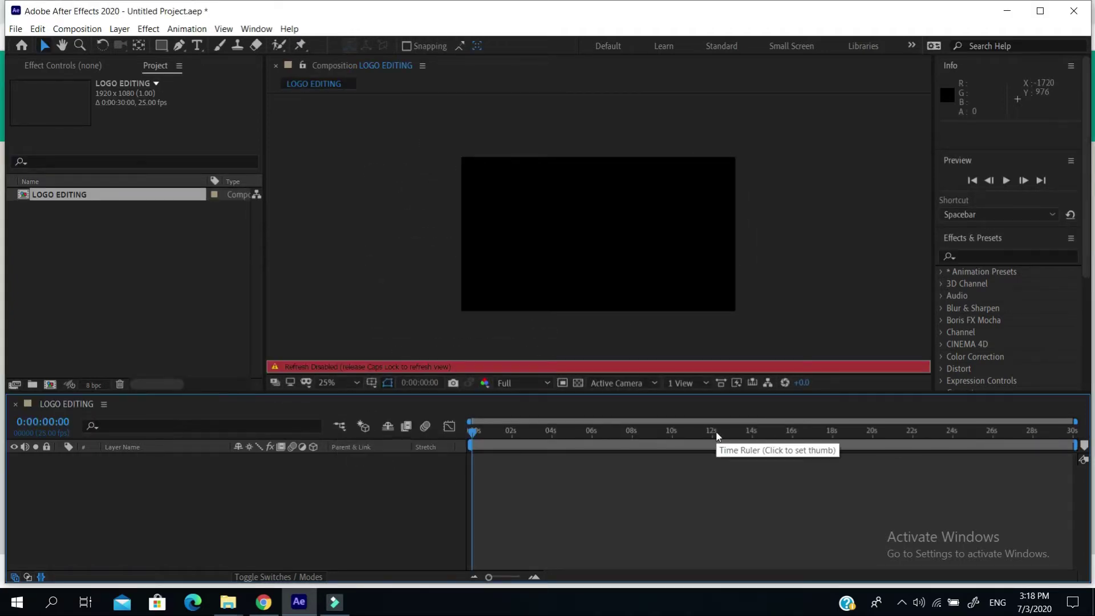
key(Caps_Lock)
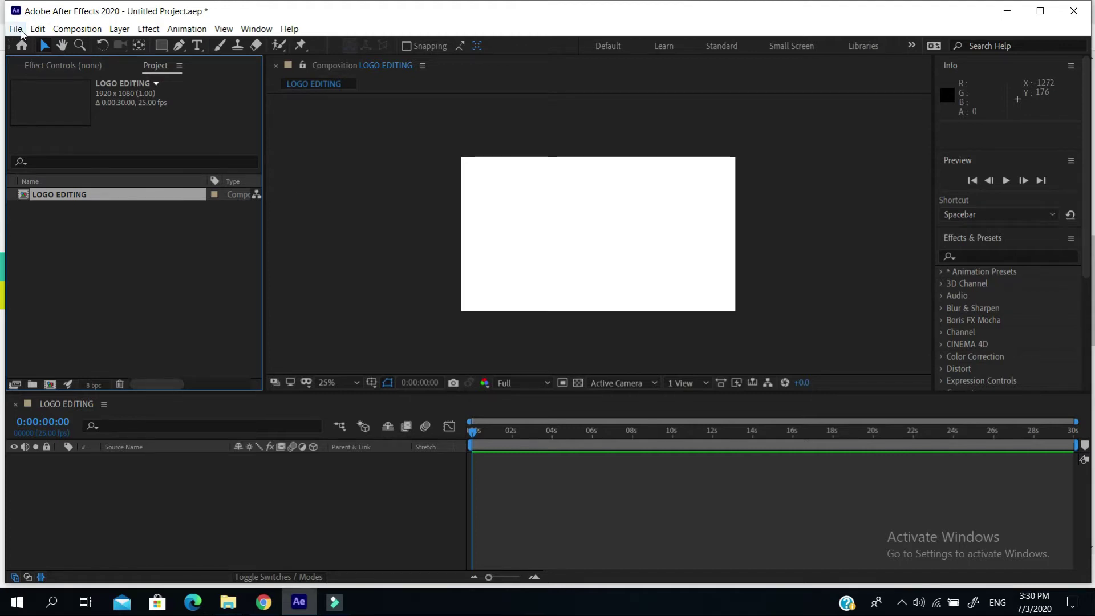
- Start opening an existing project and discard the changes to the untitled project
click(17, 29)
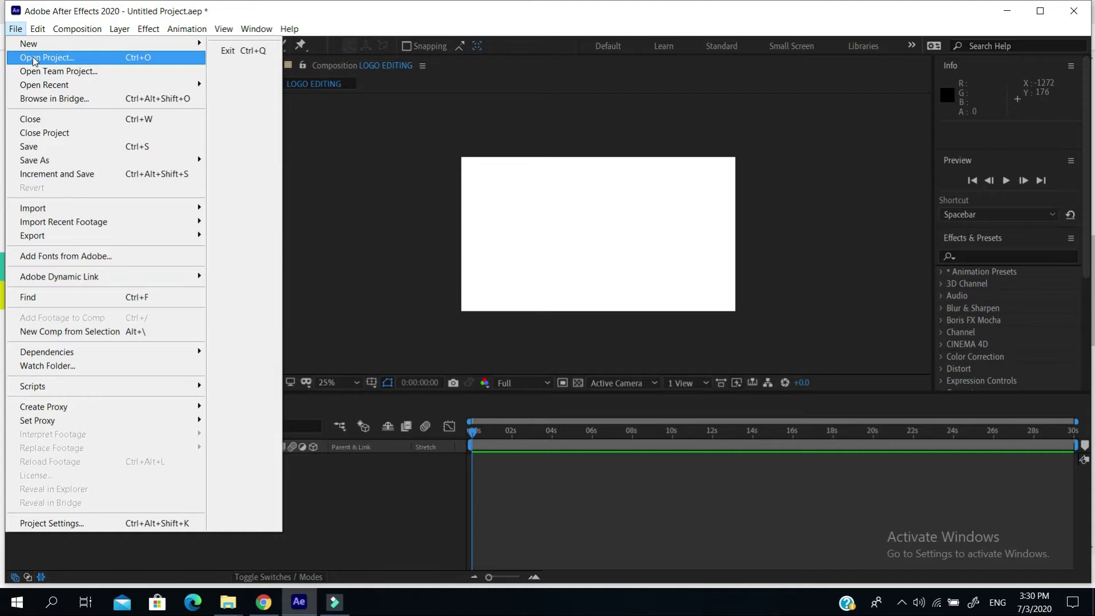
click(35, 59)
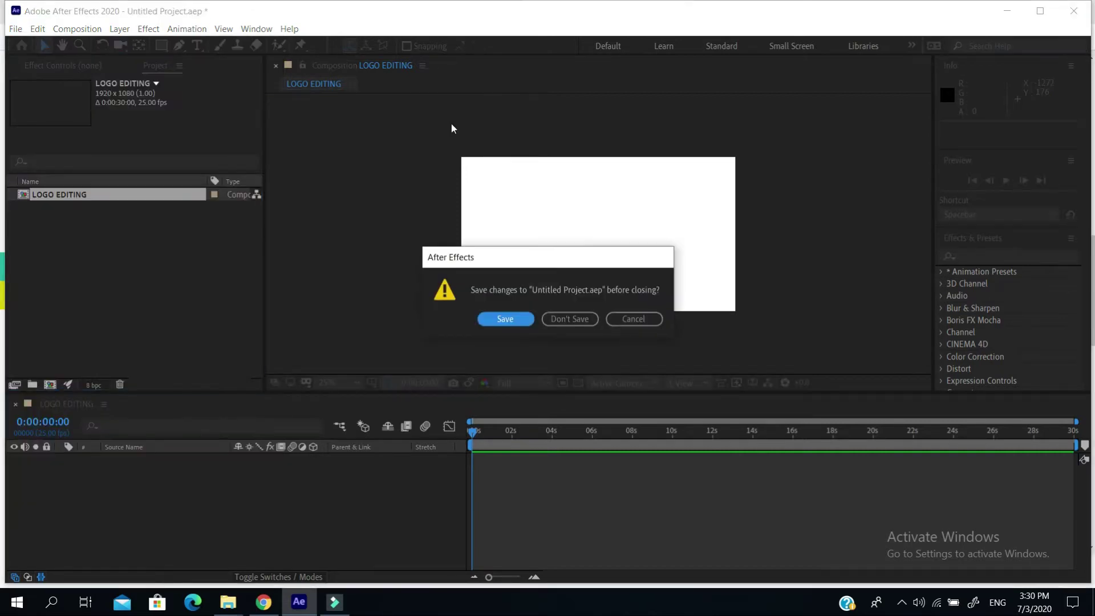
click(556, 320)
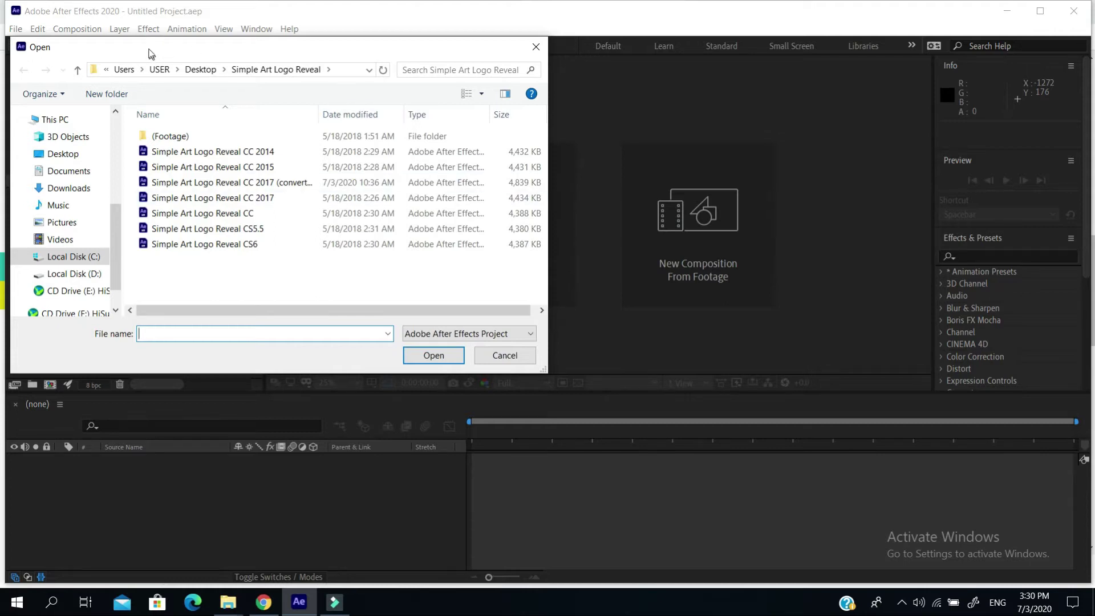
- Open the Simple Art Logo Reveal CC 2017 project from the extracted template folder on the Desktop and accept its version conversion
drag(148, 51, 198, 54)
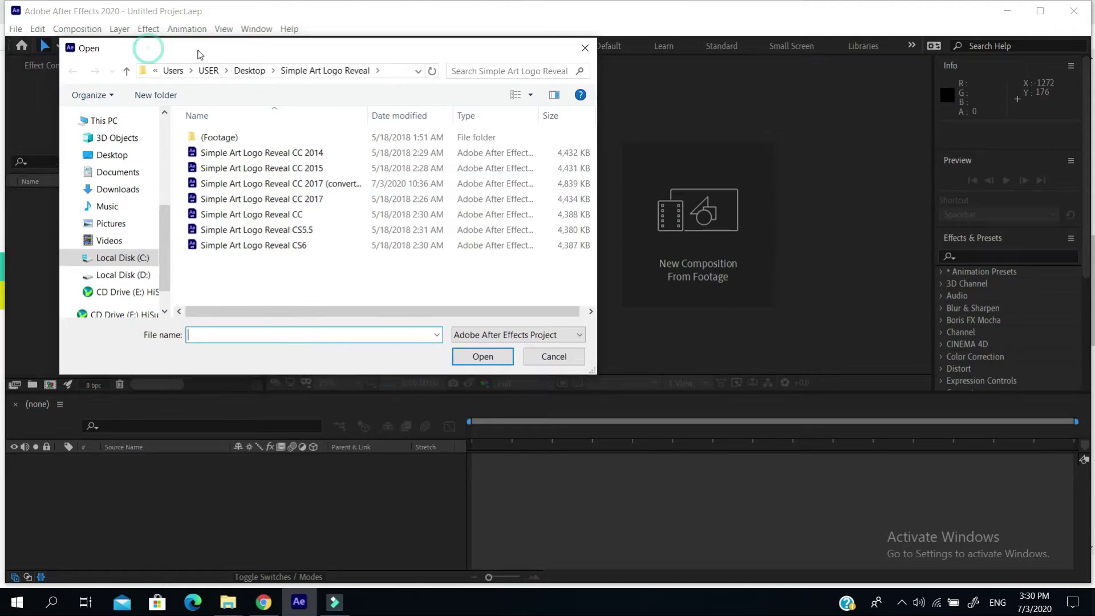
click(131, 157)
click(249, 210)
double_click(249, 210)
click(227, 138)
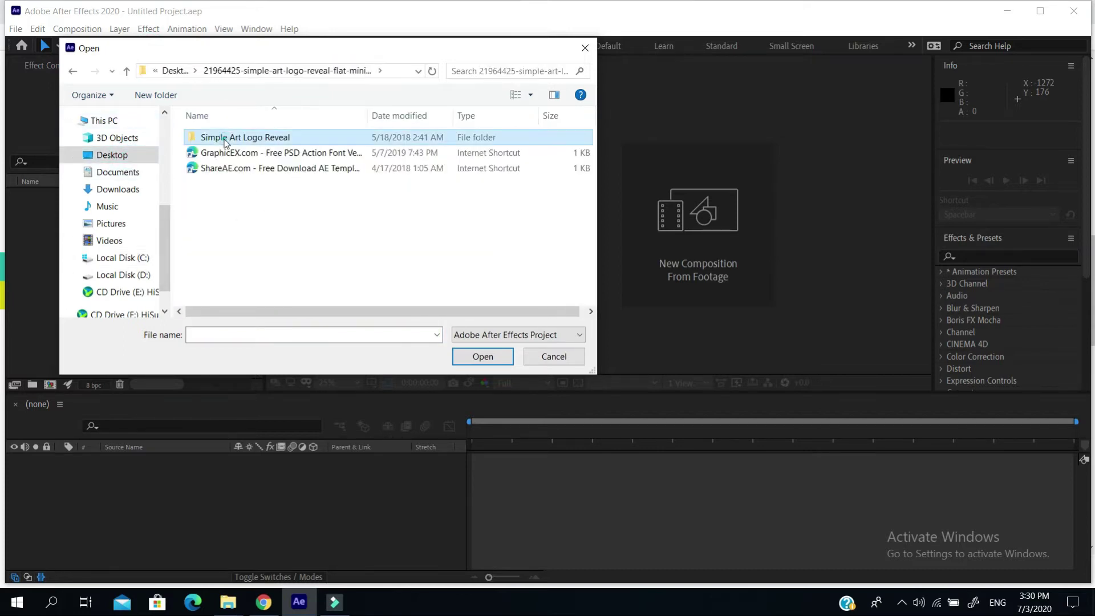
double_click(226, 142)
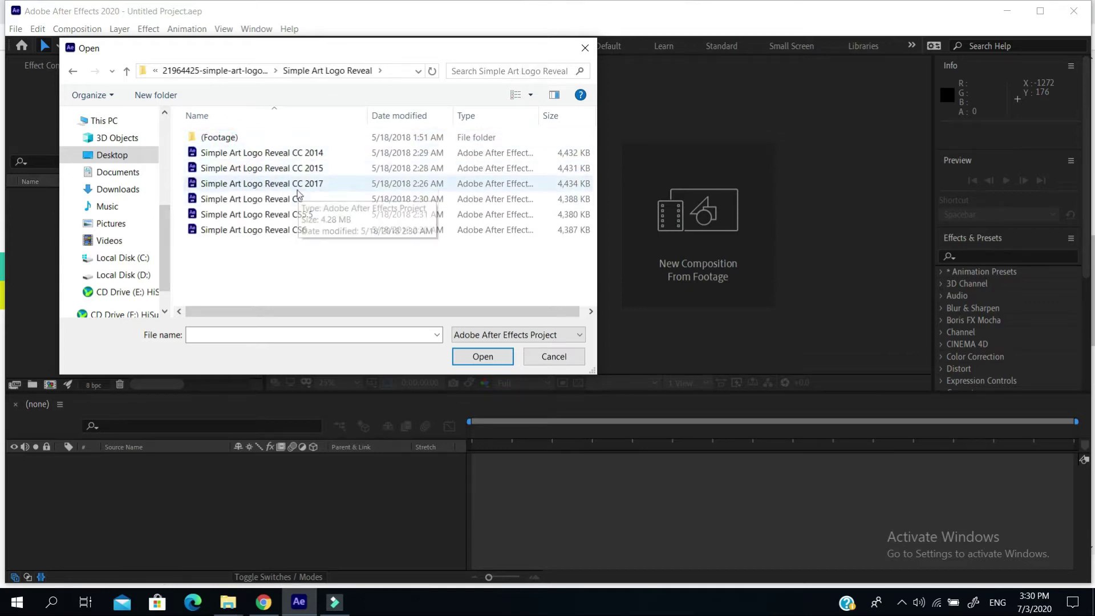
click(217, 184)
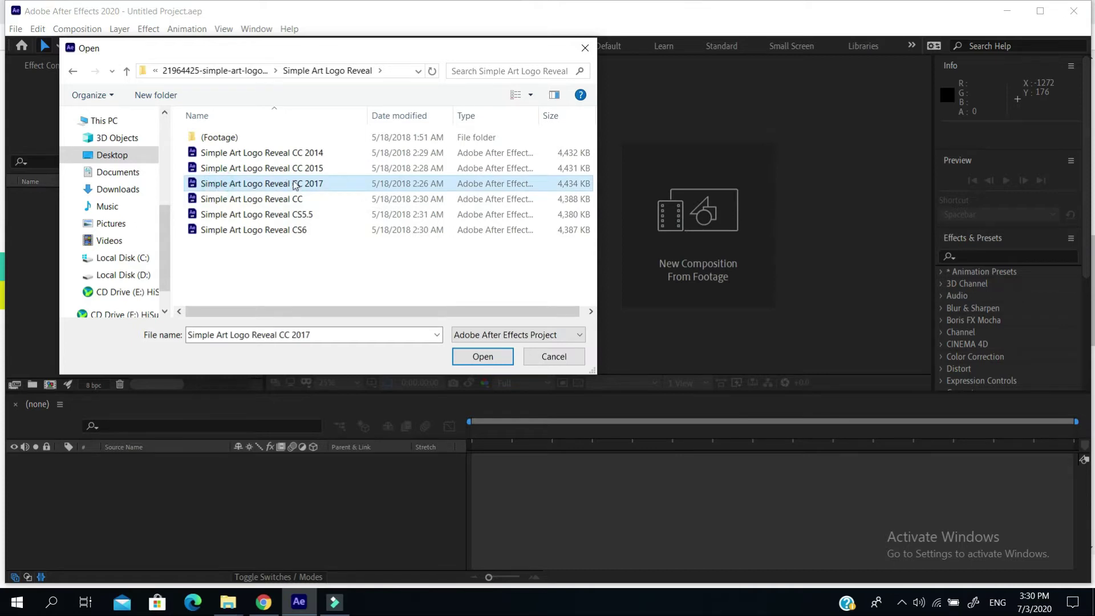
click(483, 356)
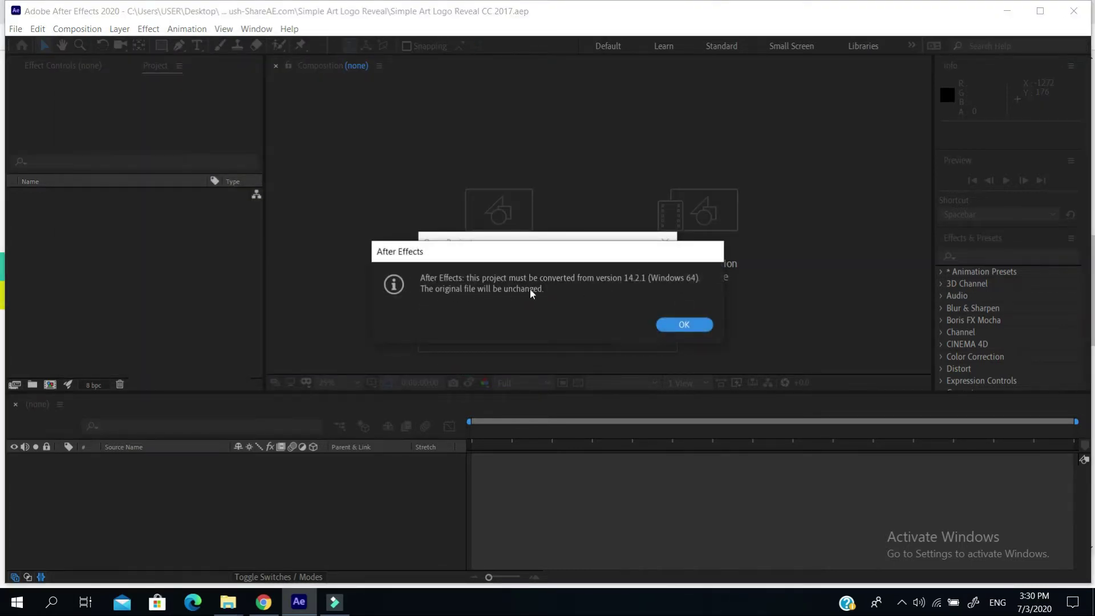
click(671, 325)
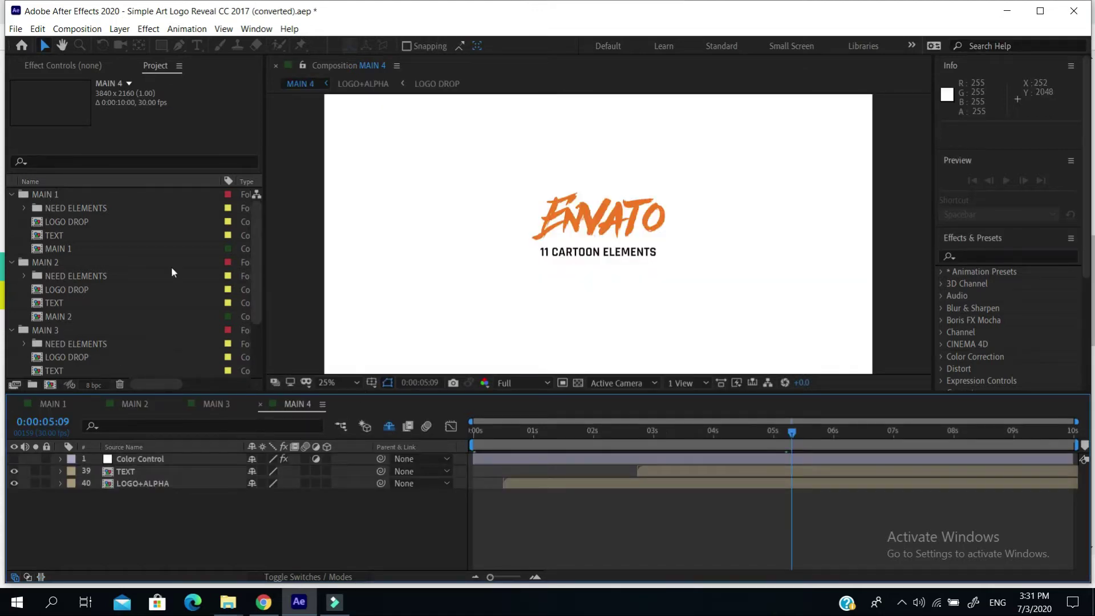
- Look through the template's MAIN 1 to MAIN 4 folders in the project and select the MAIN 3 composition
drag(257, 281, 265, 344)
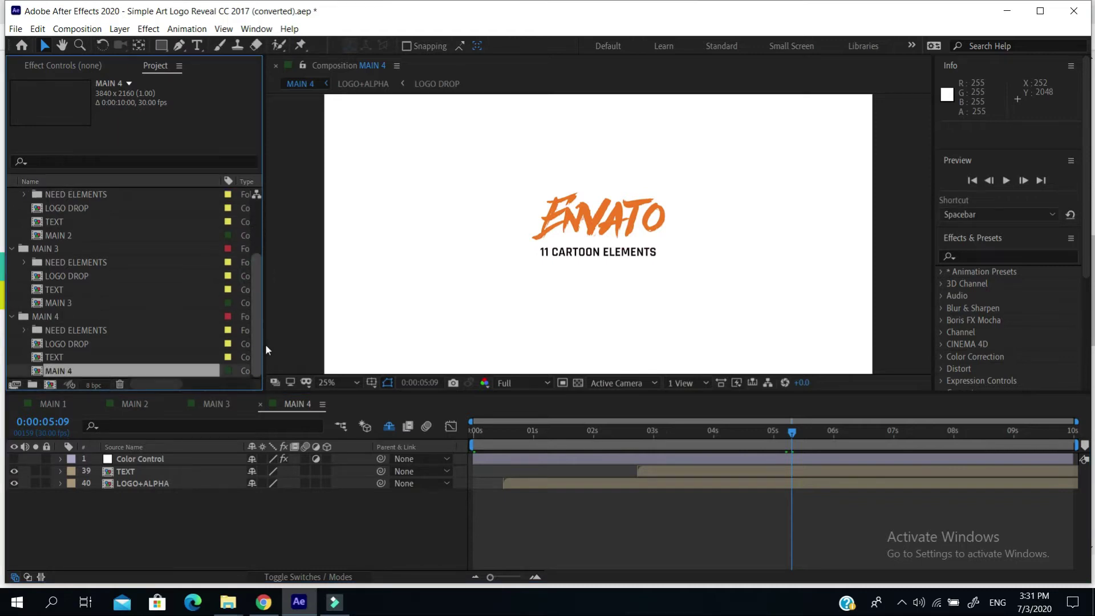
scroll(100, 292, up, 3)
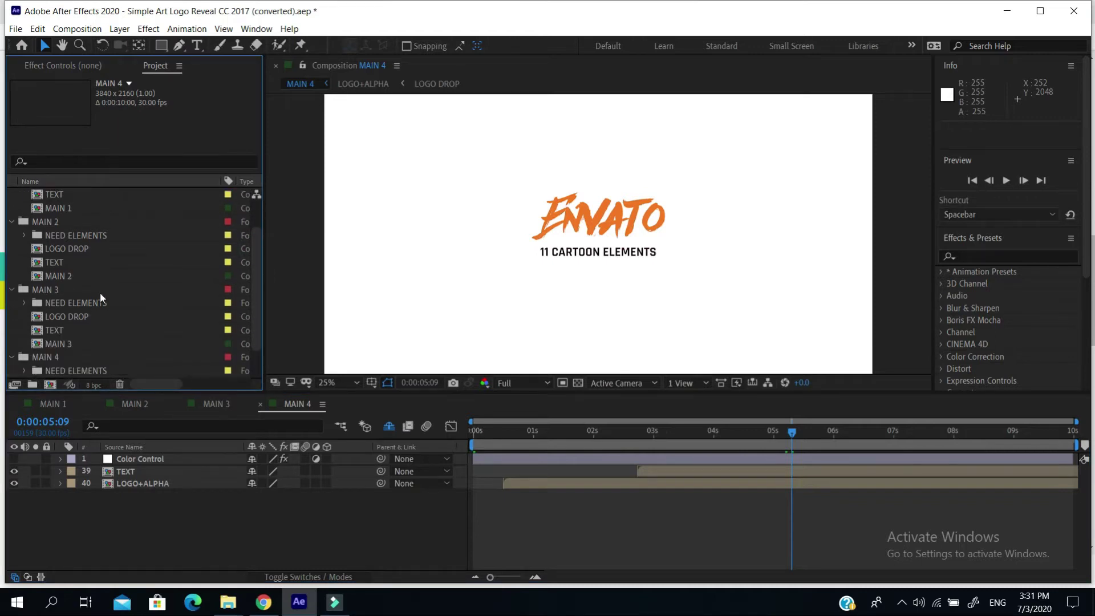
scroll(91, 287, down, 3)
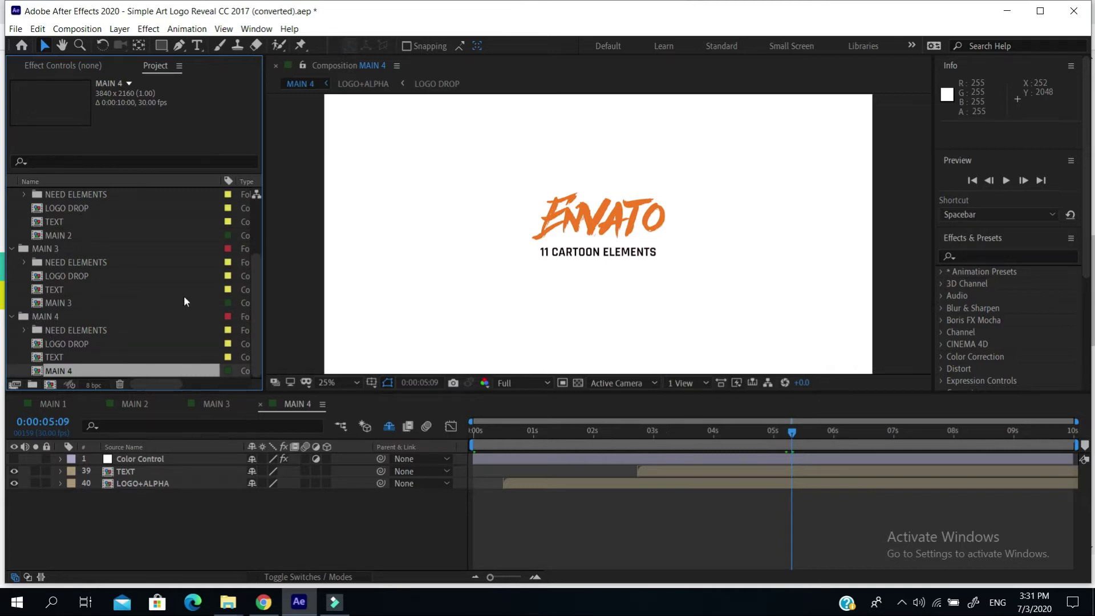
click(75, 304)
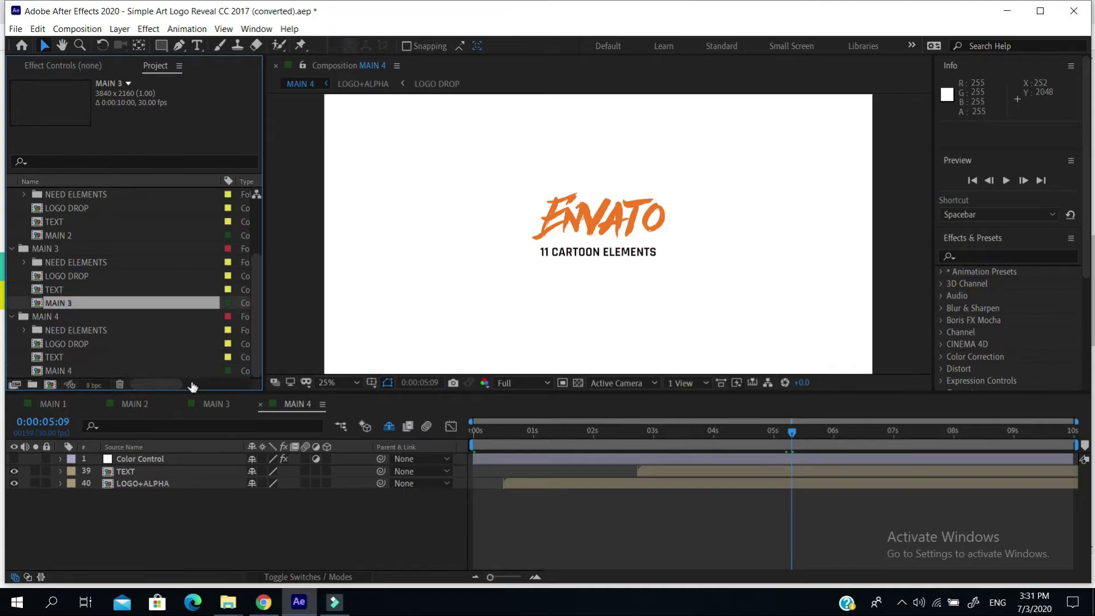
- Compare the MAIN 1, MAIN 2, MAIN 3 and MAIN 4 compositions in the viewer, with viewer refreshing re-enabled
click(210, 404)
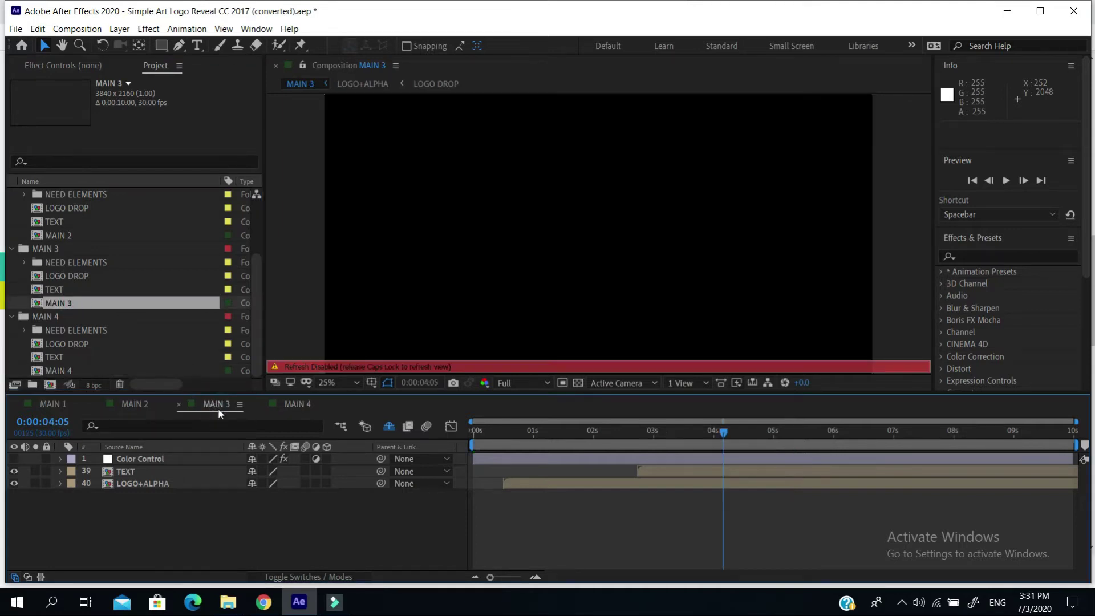
key(Caps_Lock)
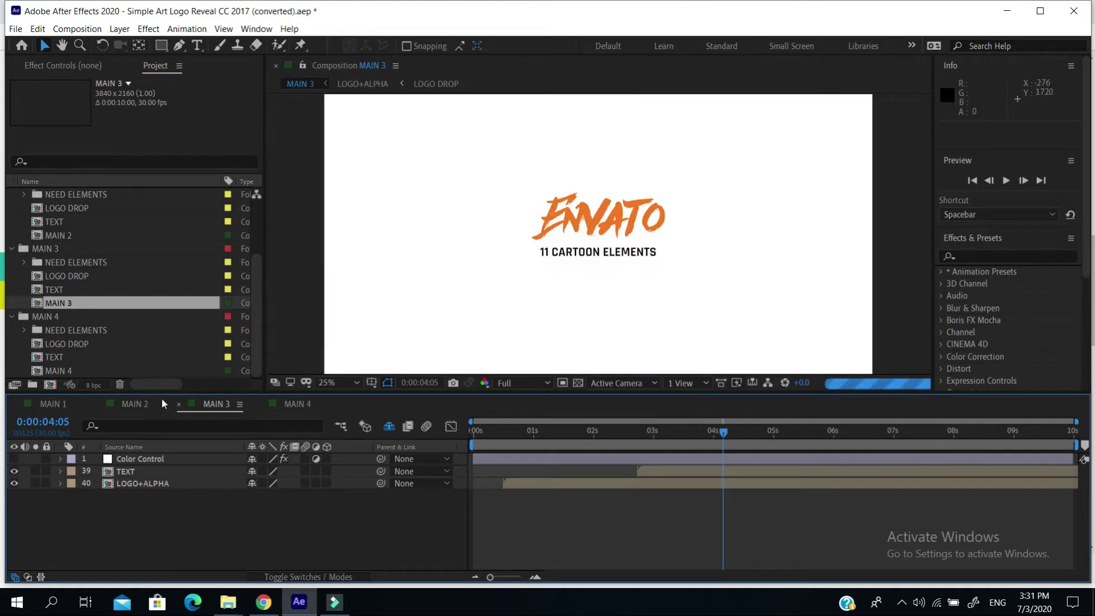
click(132, 403)
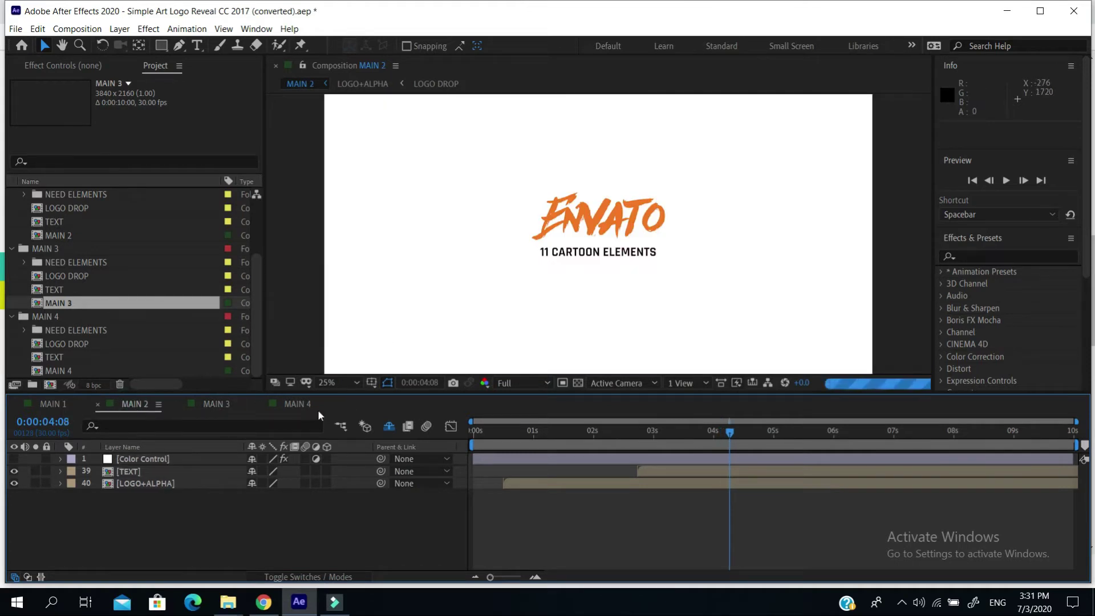
click(52, 404)
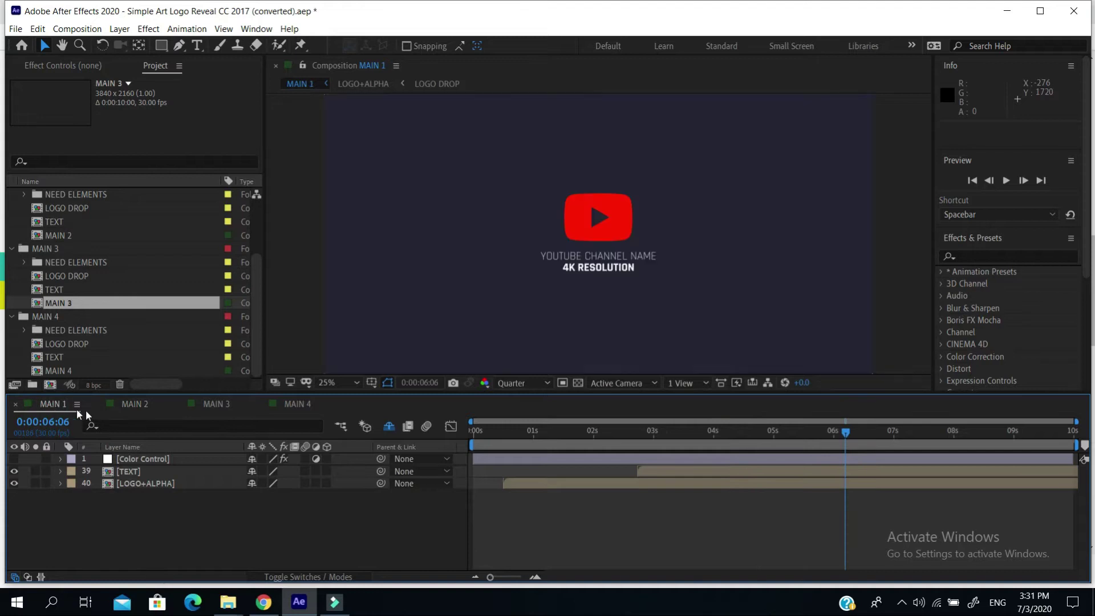
click(127, 404)
click(222, 403)
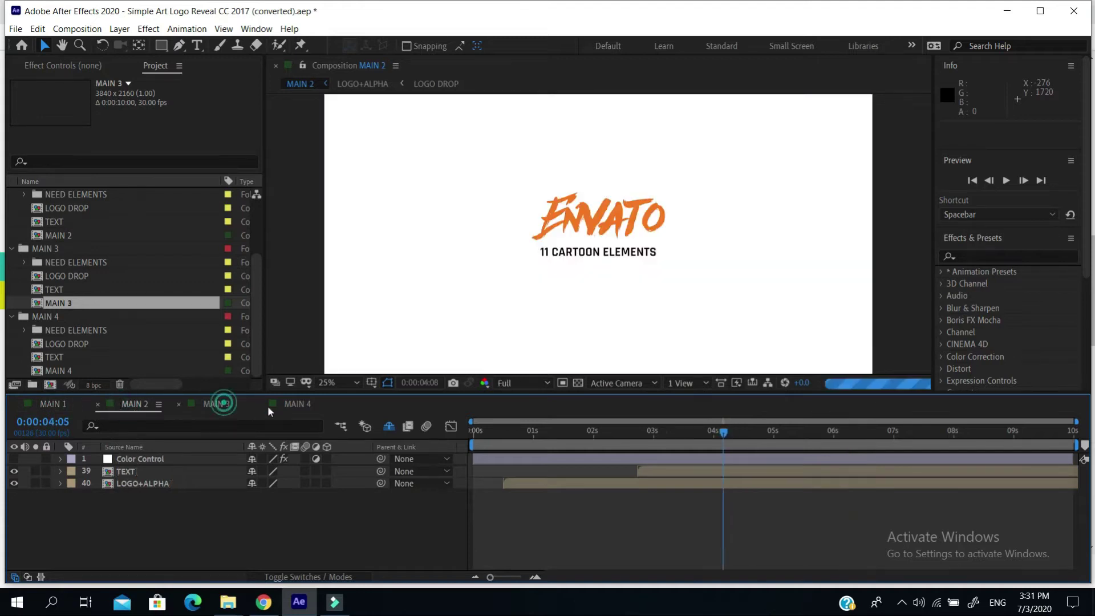
click(298, 404)
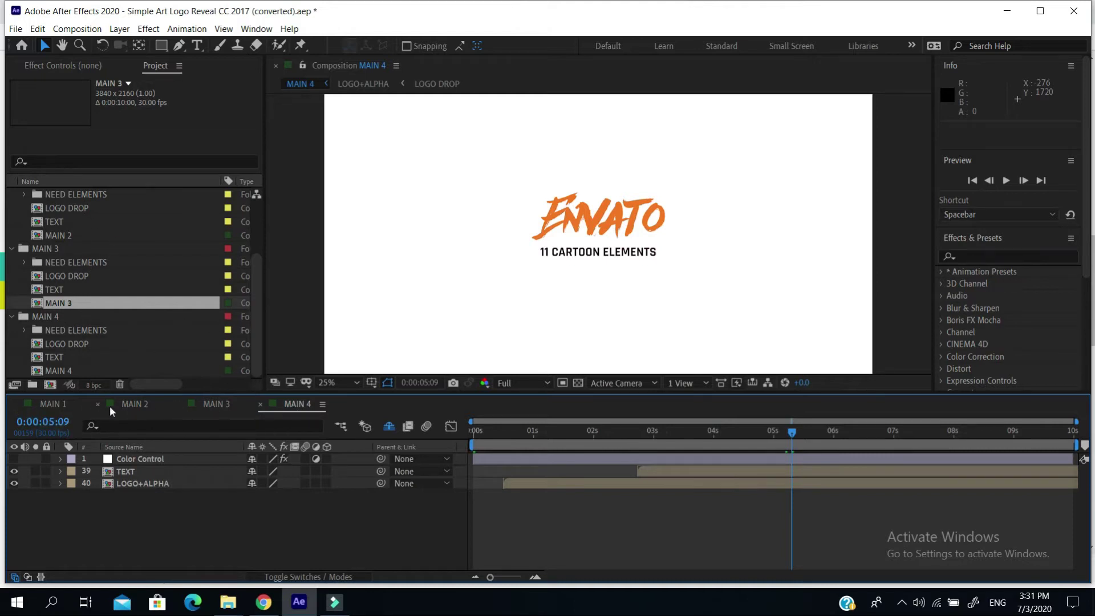
- Preview the MAIN 3 composition's animation from its first frame and stop the playback
click(215, 404)
click(481, 431)
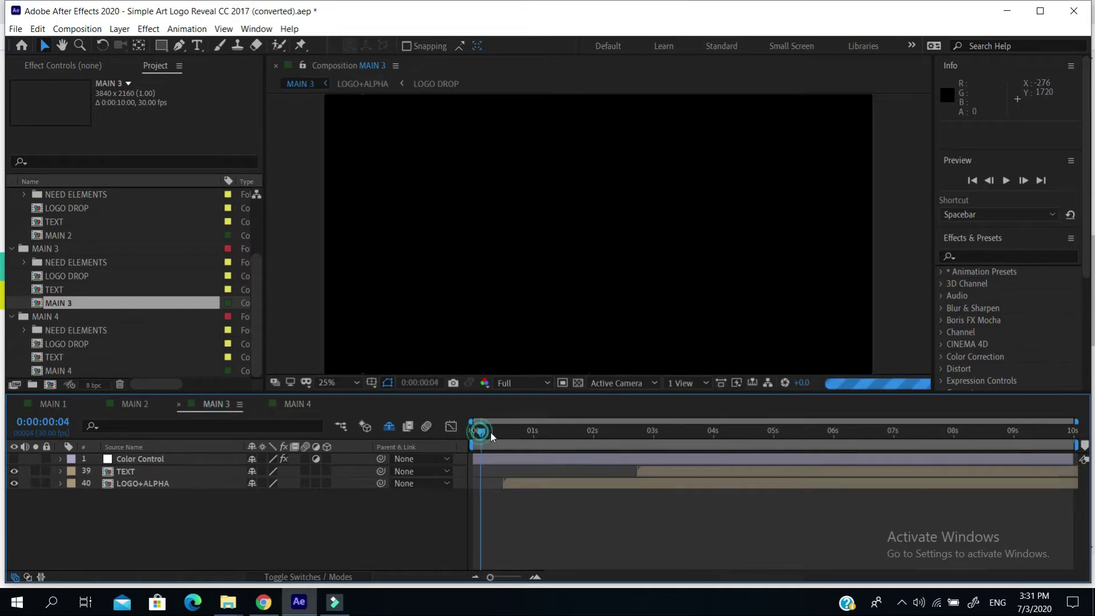
click(485, 432)
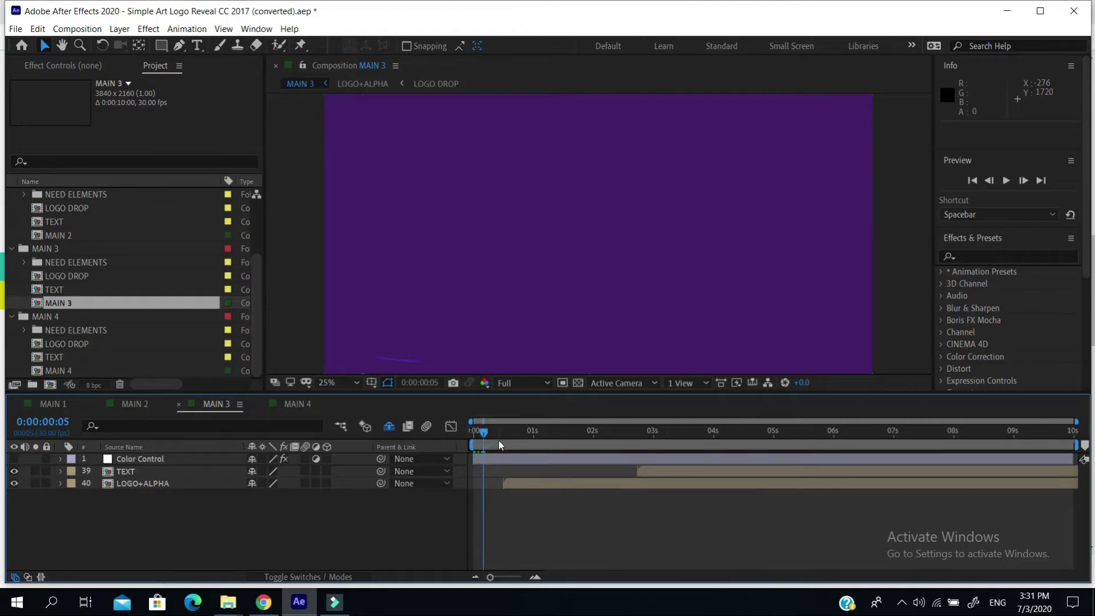
key(Home)
key(space)
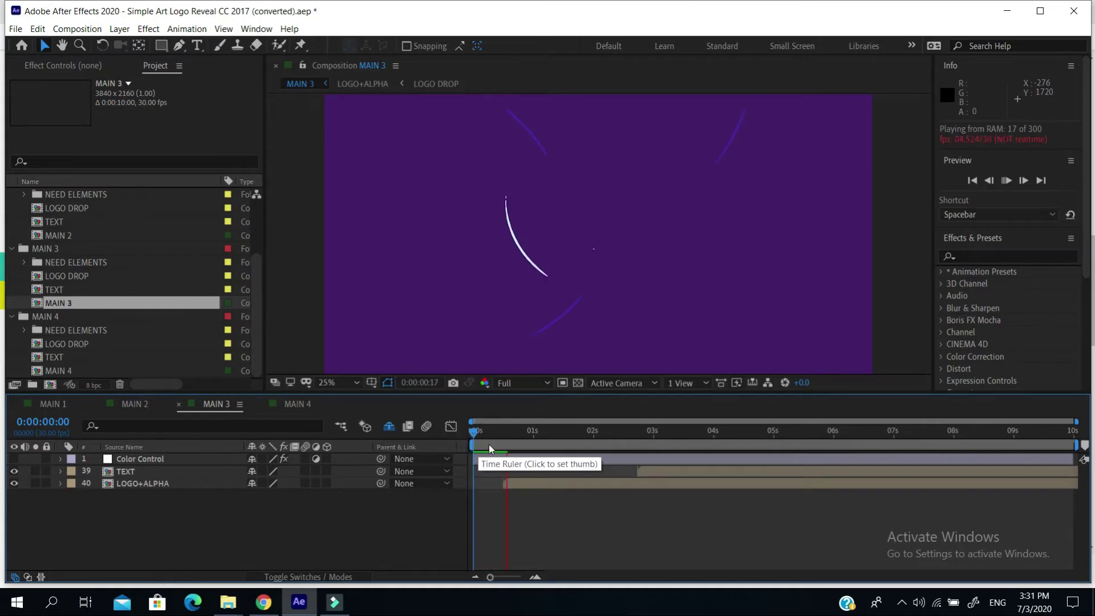
key(space)
- Set the MAIN 3 viewer resolution to Quarter and preview the animation again from the start
click(544, 383)
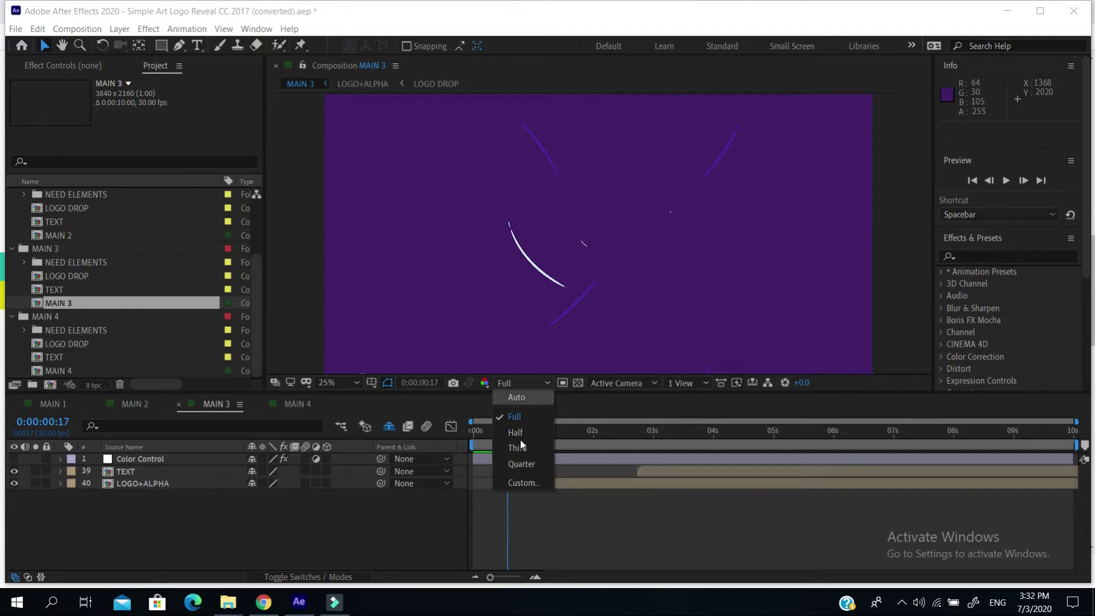
click(521, 464)
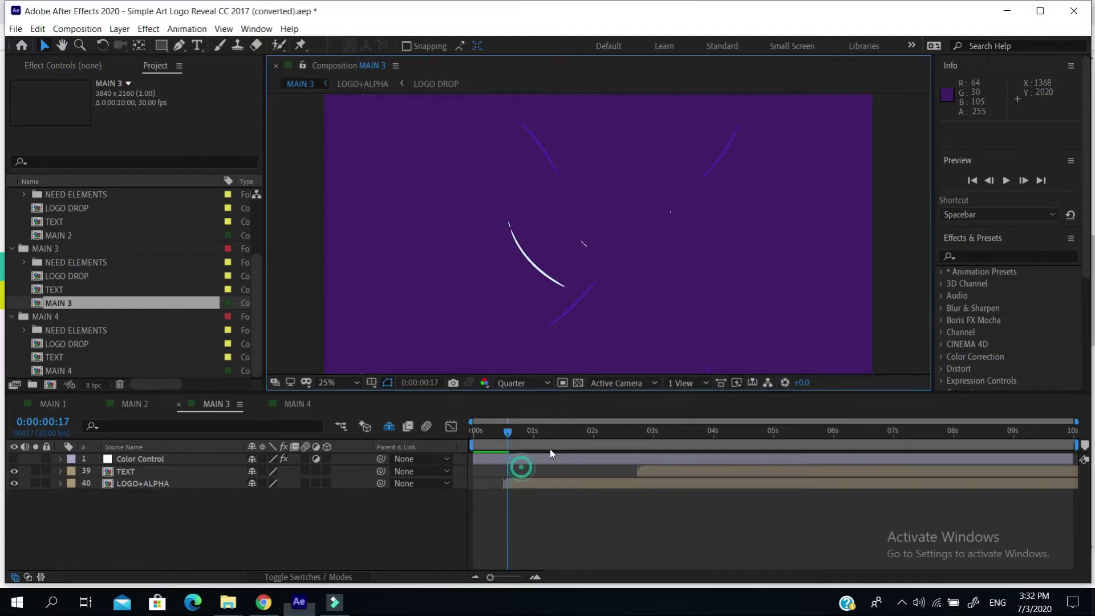
click(508, 433)
key(space)
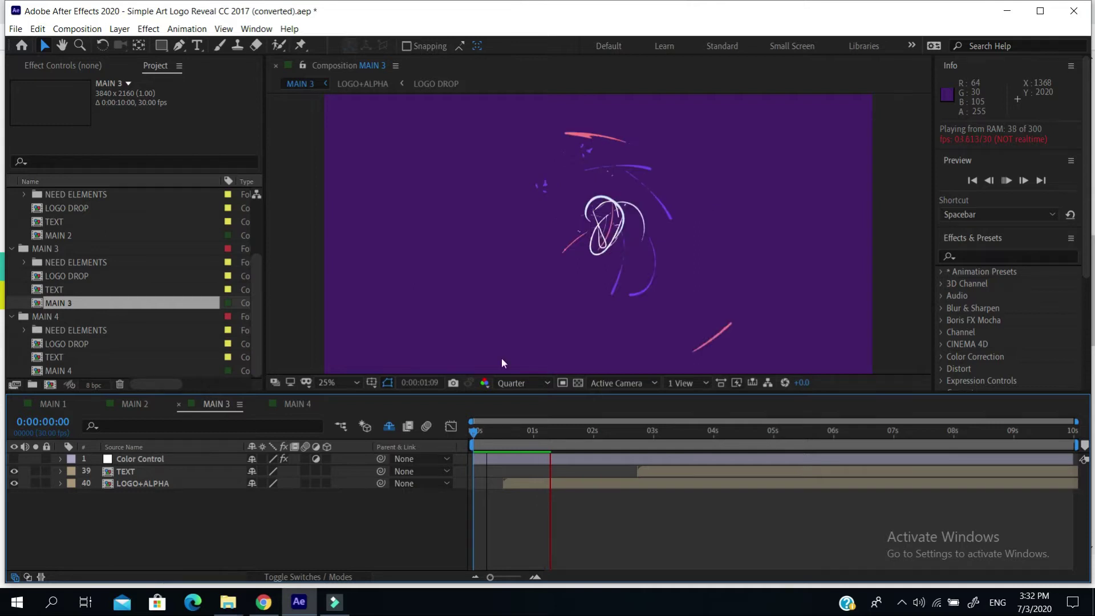
- Preview the MAIN 2 composition's animation from its first frame
click(135, 404)
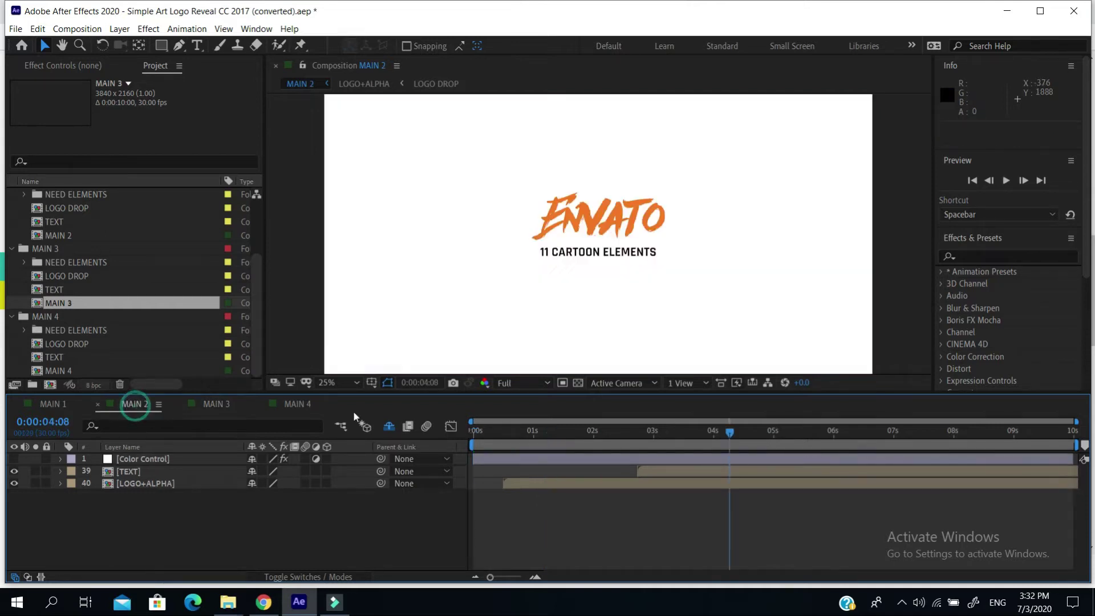
drag(531, 432, 451, 433)
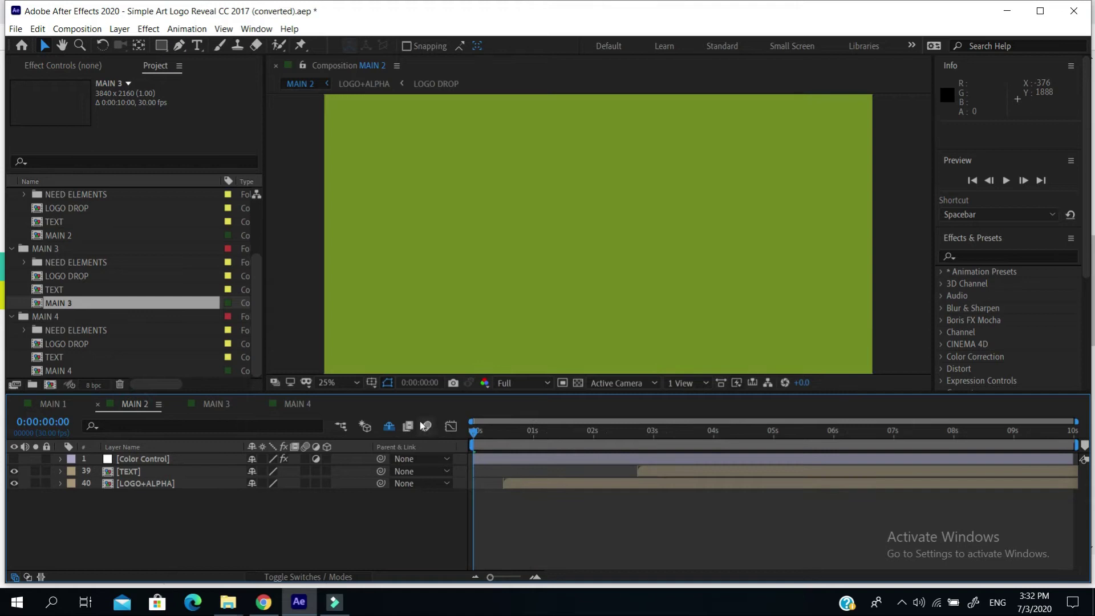
key(space)
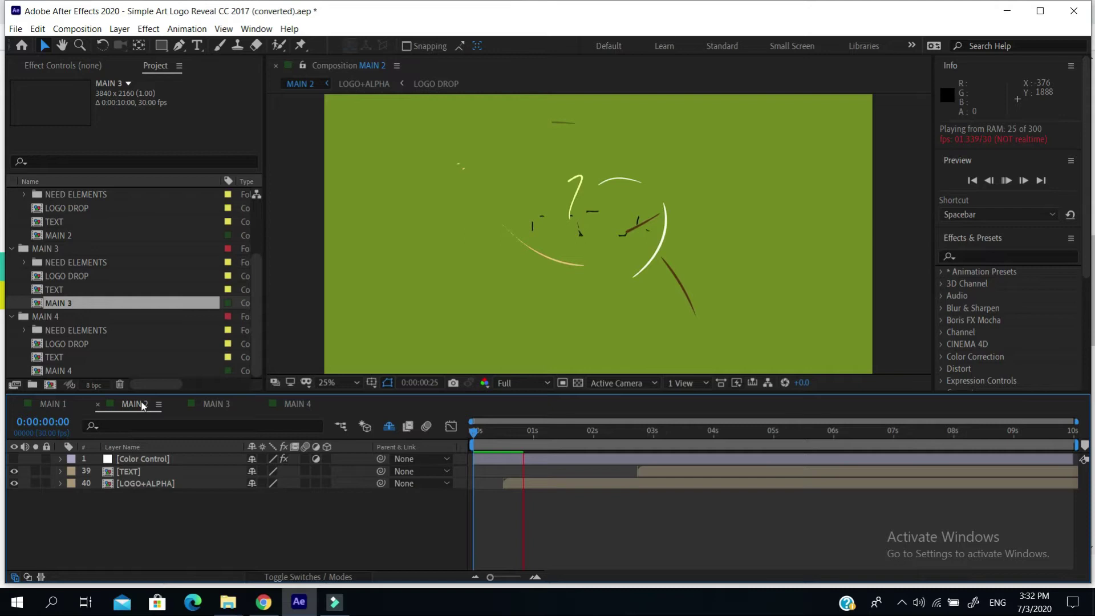
- Preview the MAIN 4 composition's animation from its first frame and return to the start
click(292, 405)
drag(792, 435, 434, 429)
key(space)
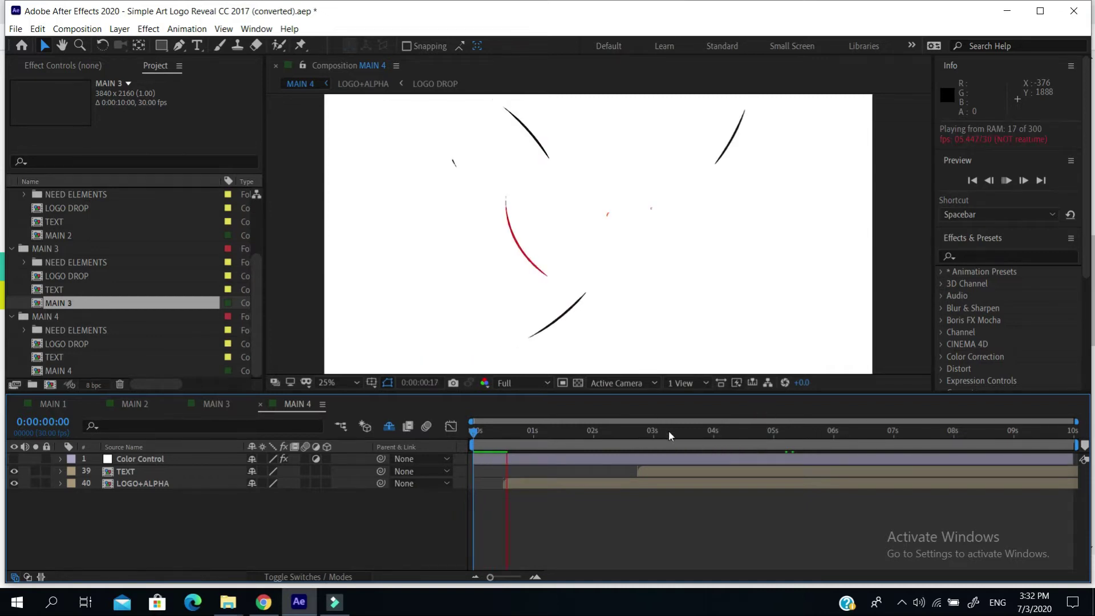
click(479, 433)
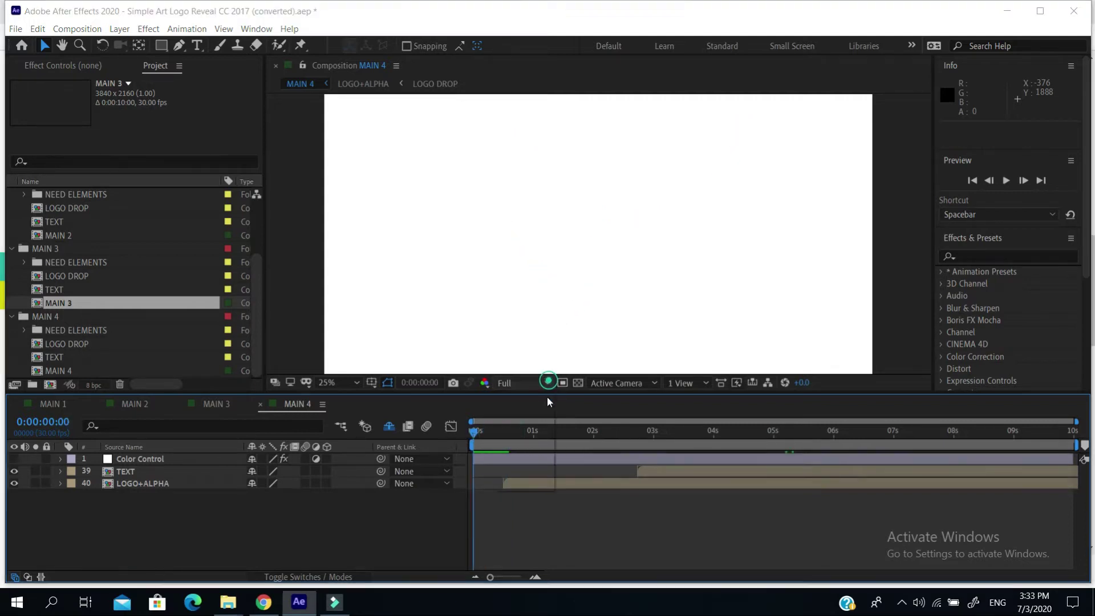
- Set the MAIN 4 viewer resolution to Quarter
click(547, 383)
click(536, 464)
click(609, 529)
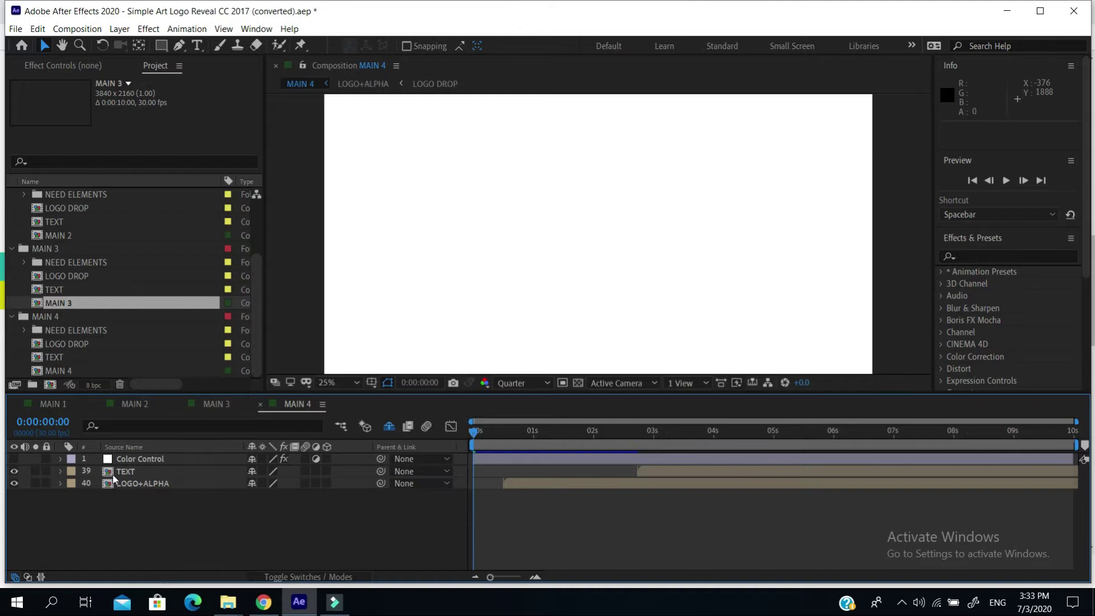
- Open MAIN 4's nested TEXT composition and go to a frame around 7 seconds where the selected text layer is fully displayed
double_click(138, 471)
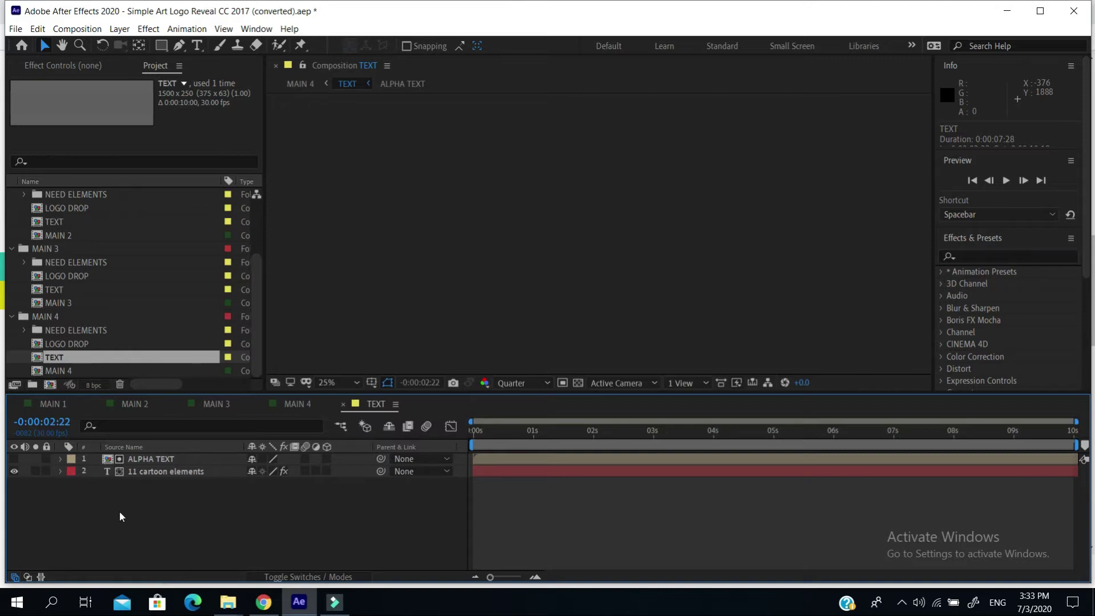
double_click(157, 474)
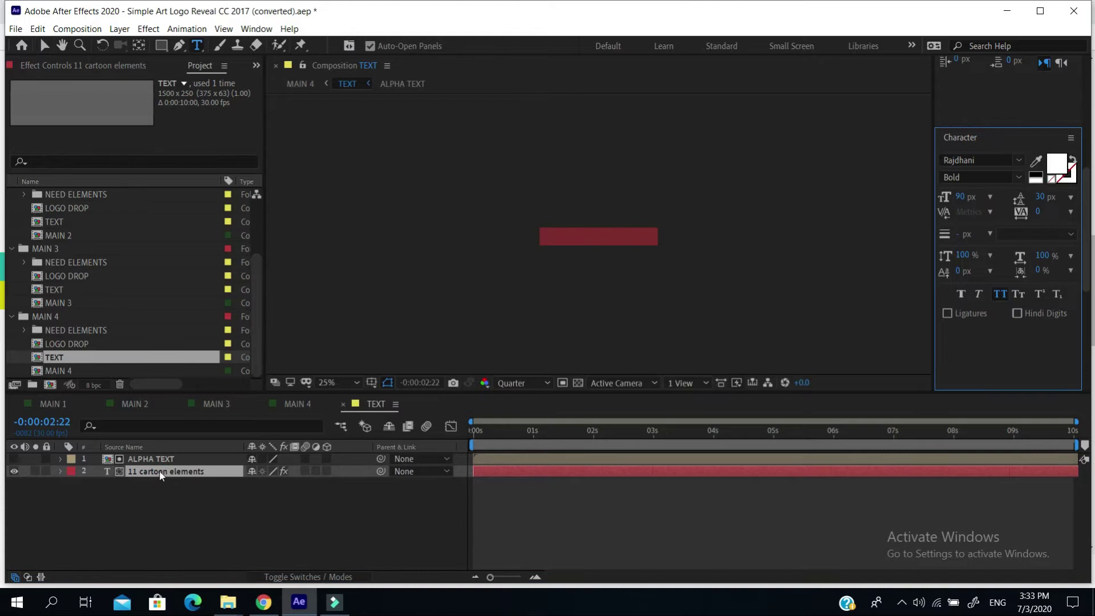
click(485, 435)
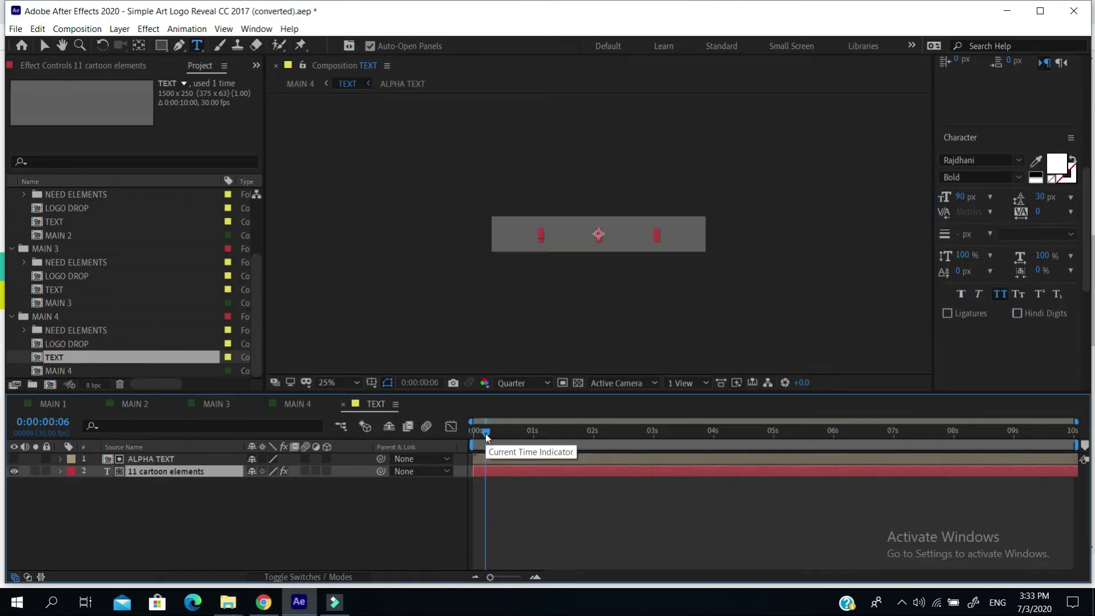
click(485, 434)
drag(509, 439, 436, 437)
click(196, 472)
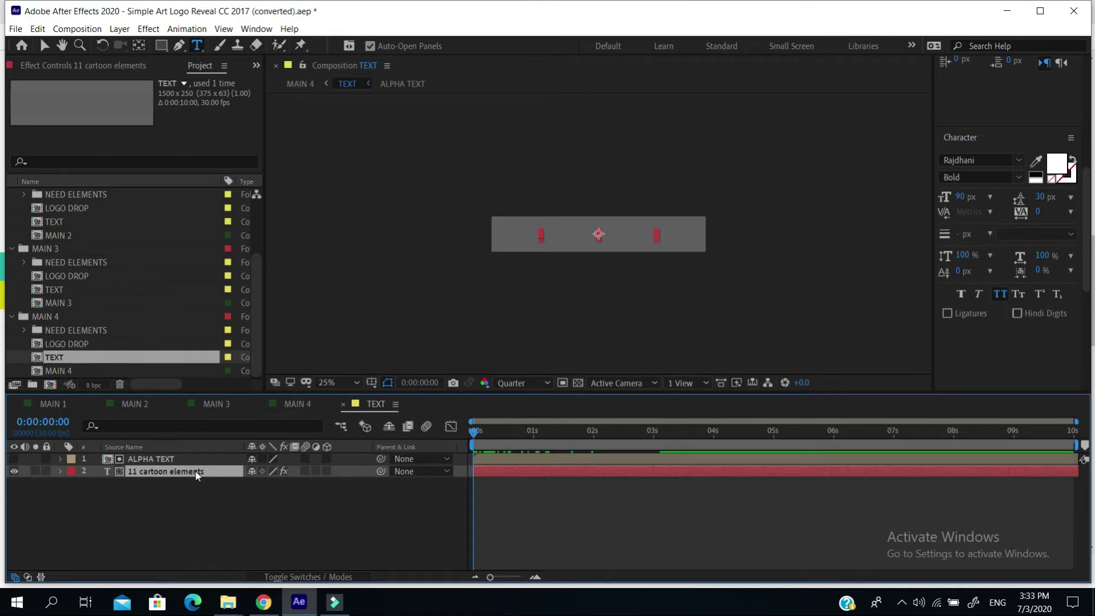
click(579, 234)
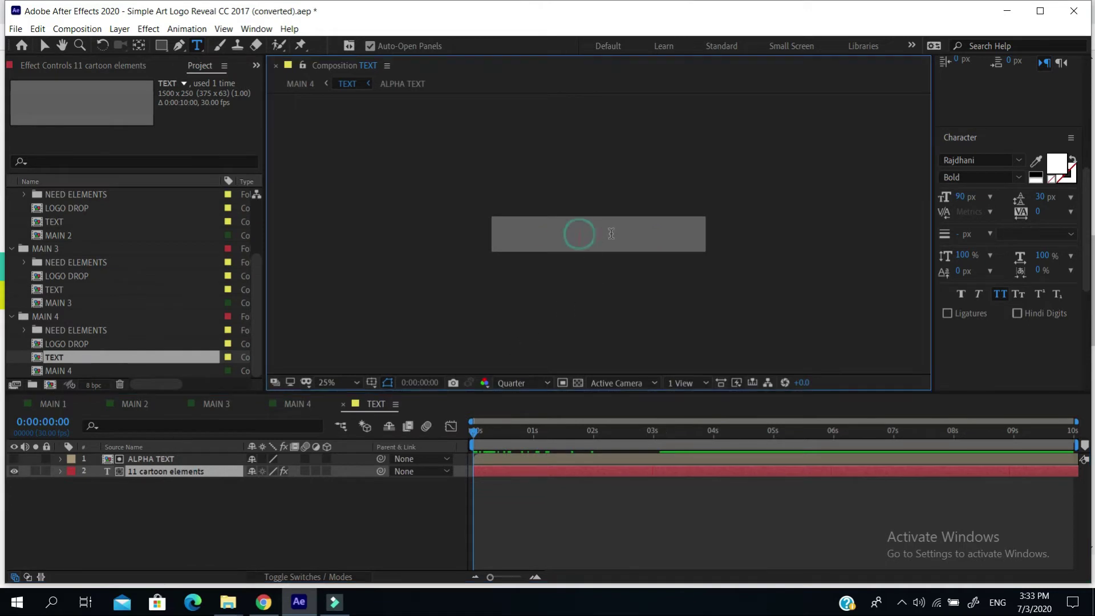
click(774, 432)
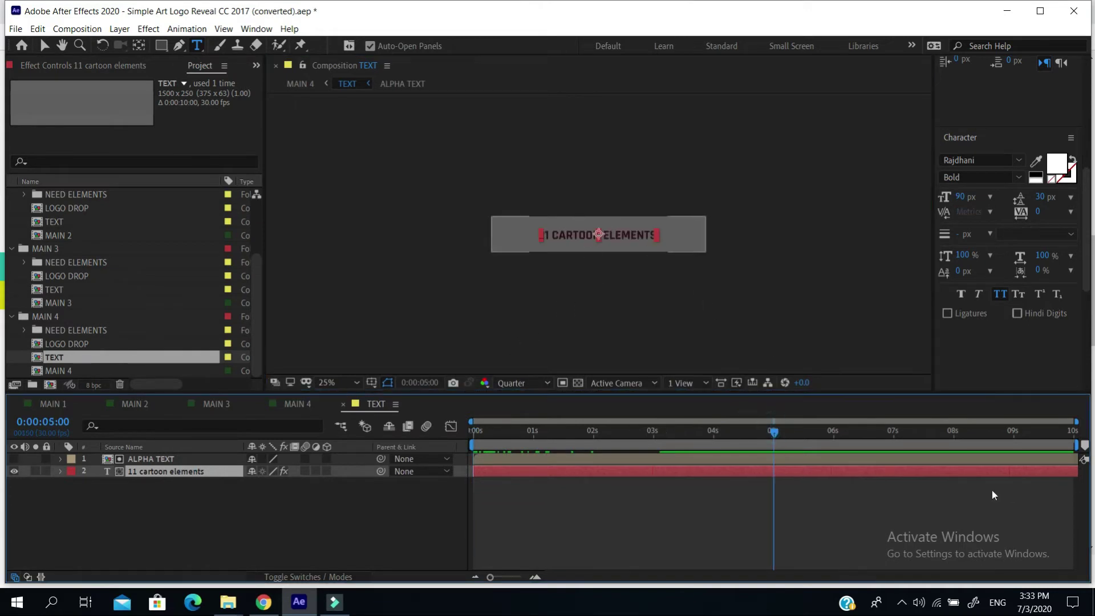
click(912, 434)
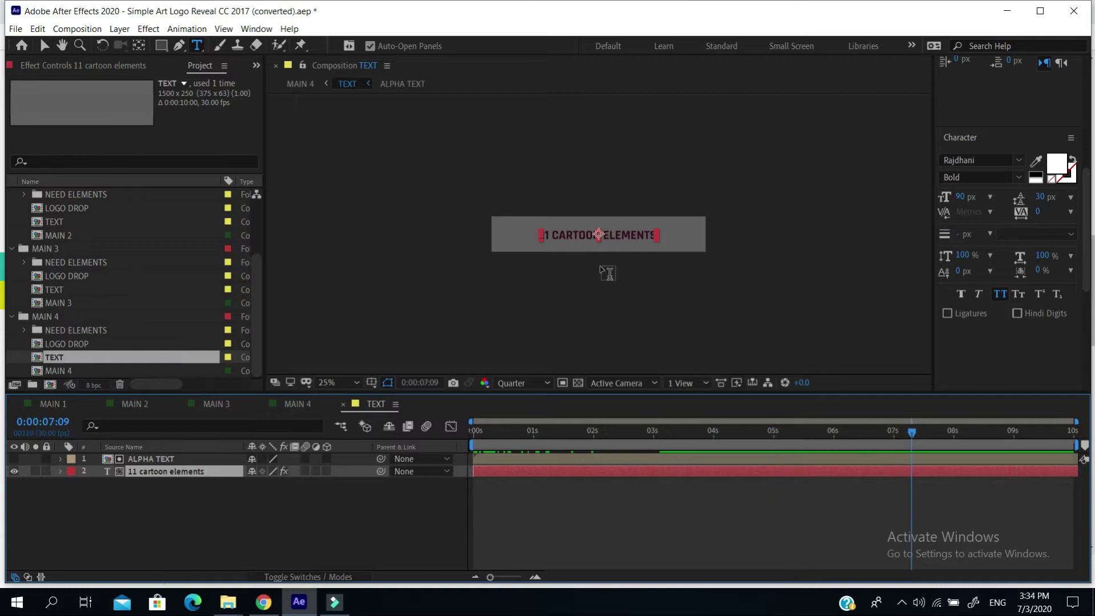
- Replace the "11 cartoon elements" placeholder text with "FSSR UiTM MELAKA"
click(645, 237)
drag(658, 235, 539, 236)
text(FSSR Ui)
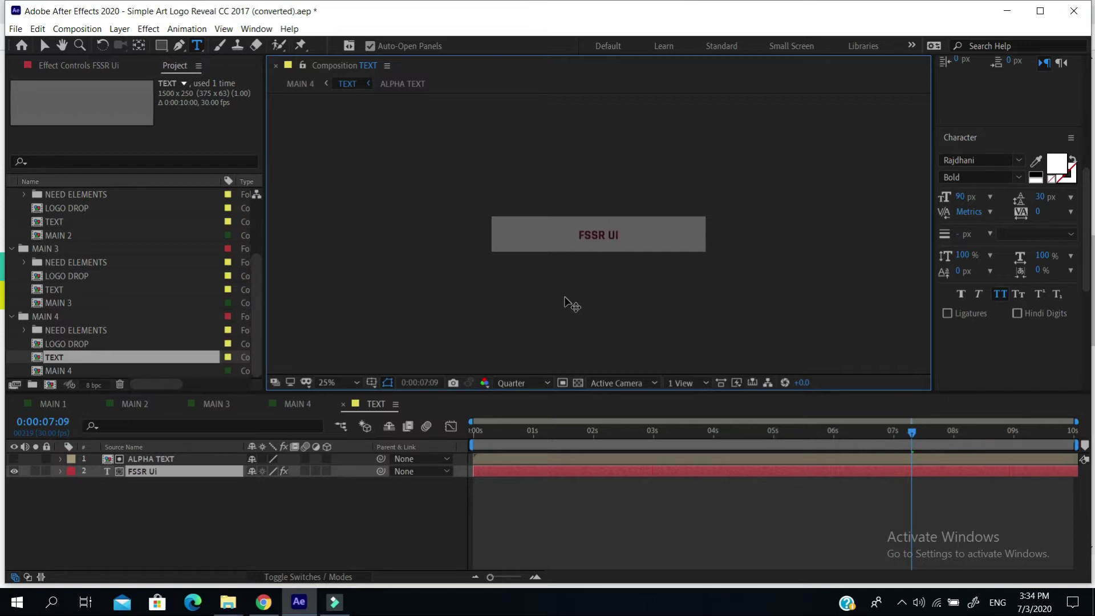
text(TM M)
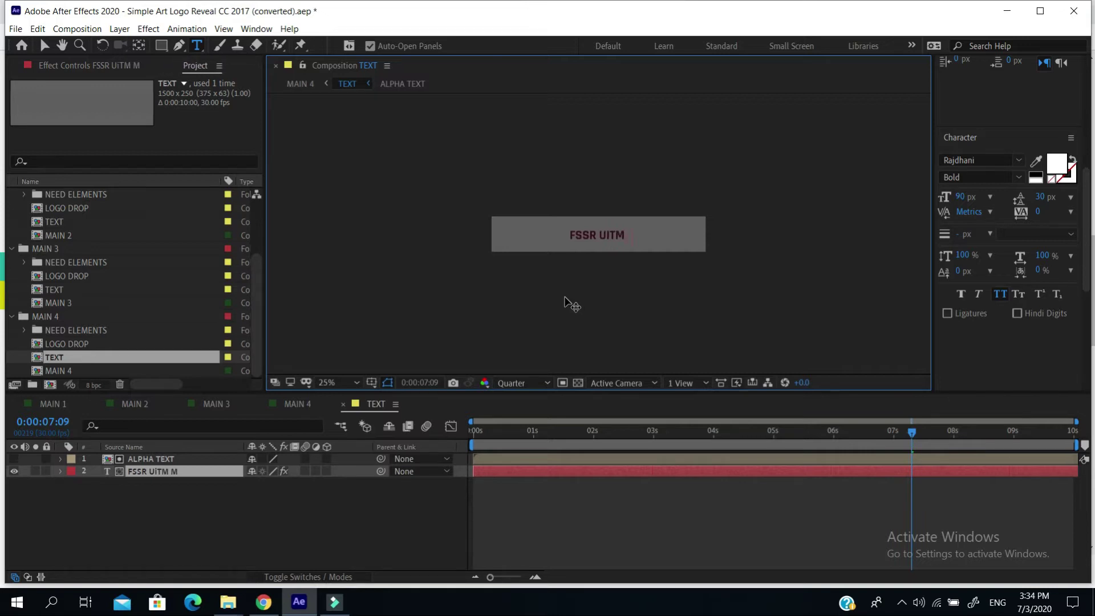
text(ELAKA)
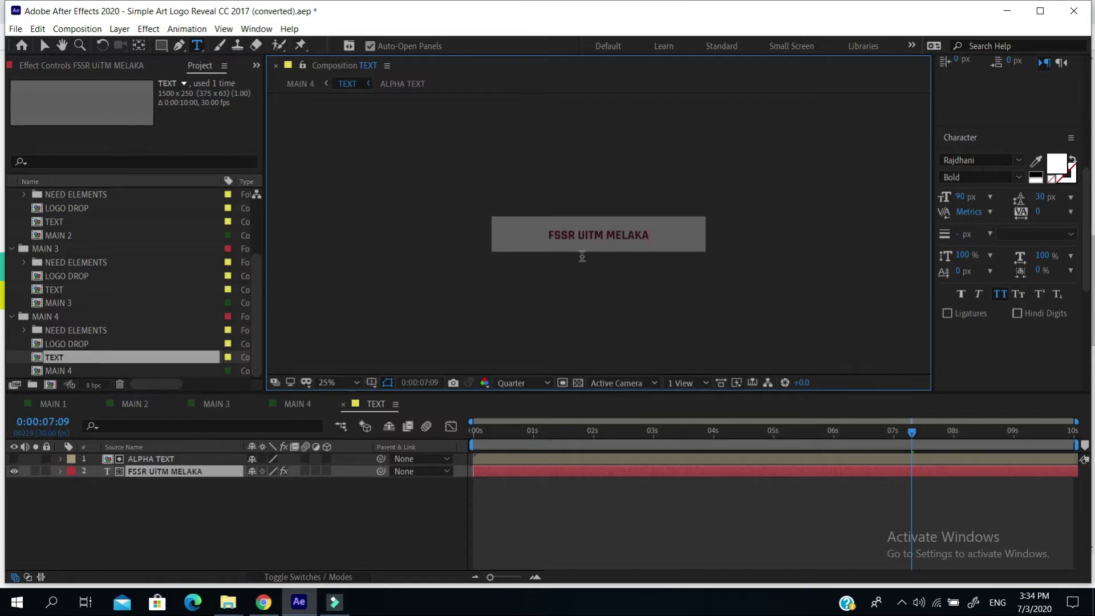
- Preview the TEXT composition's animation from its first frame with viewer refreshing re-enabled, and stop the playback
drag(912, 432, 457, 440)
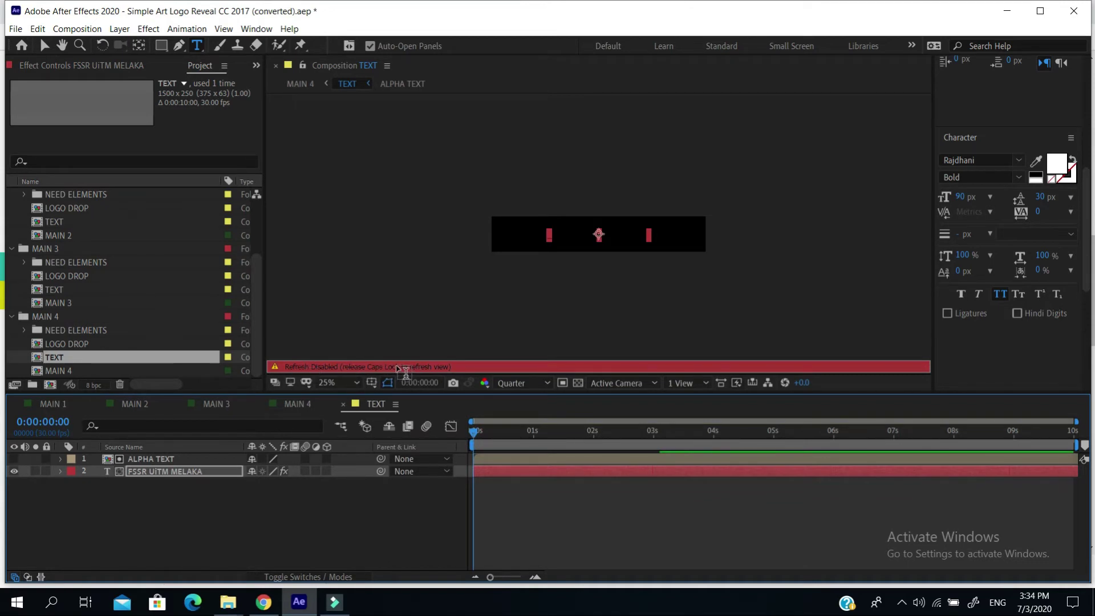
key(Caps_Lock)
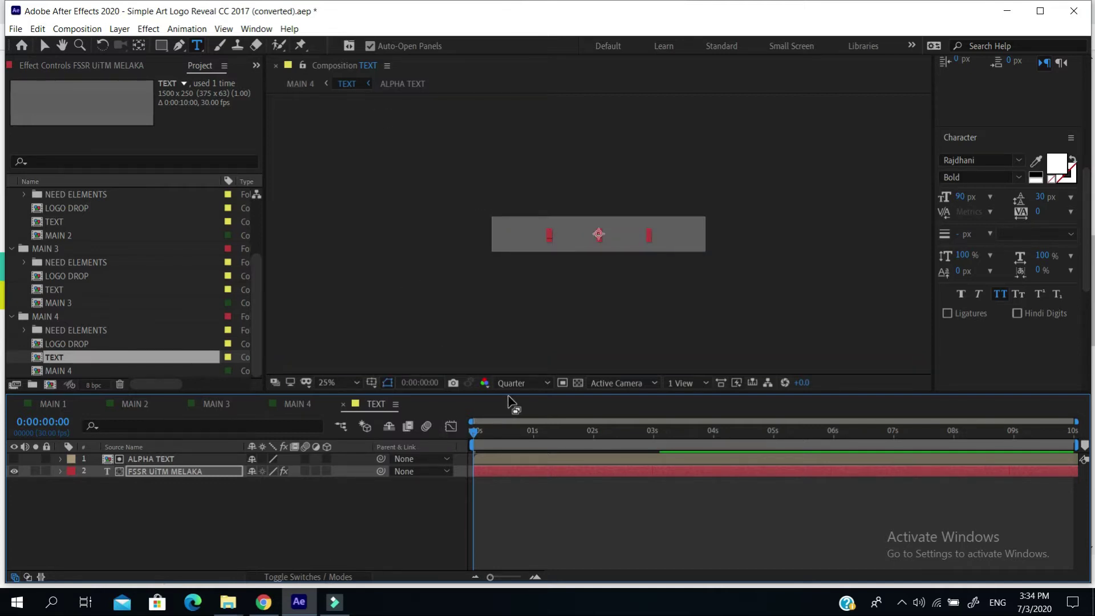
key(space)
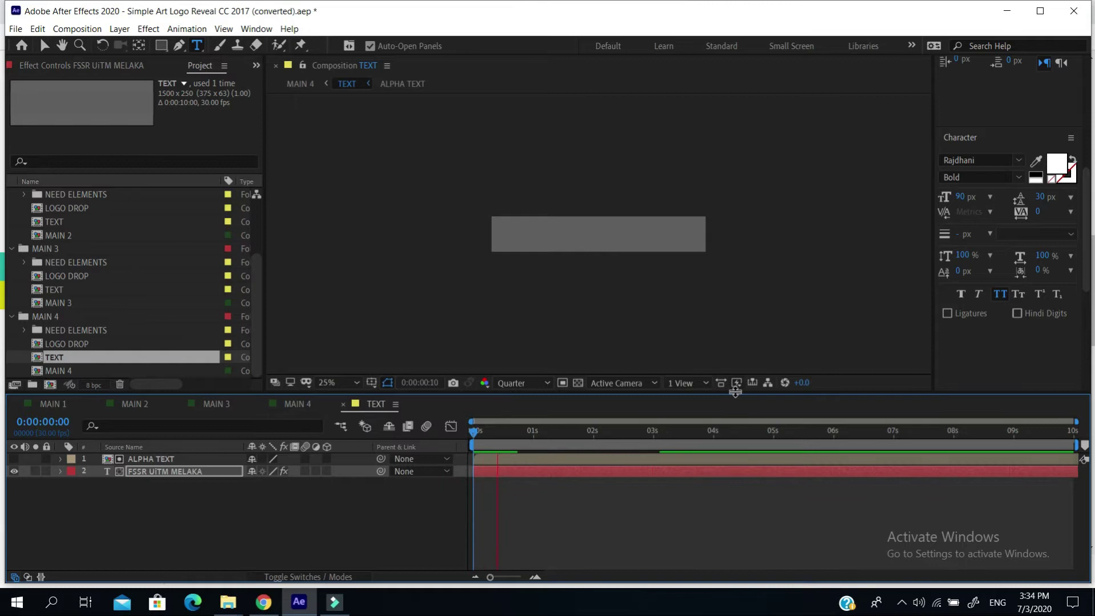
key(space)
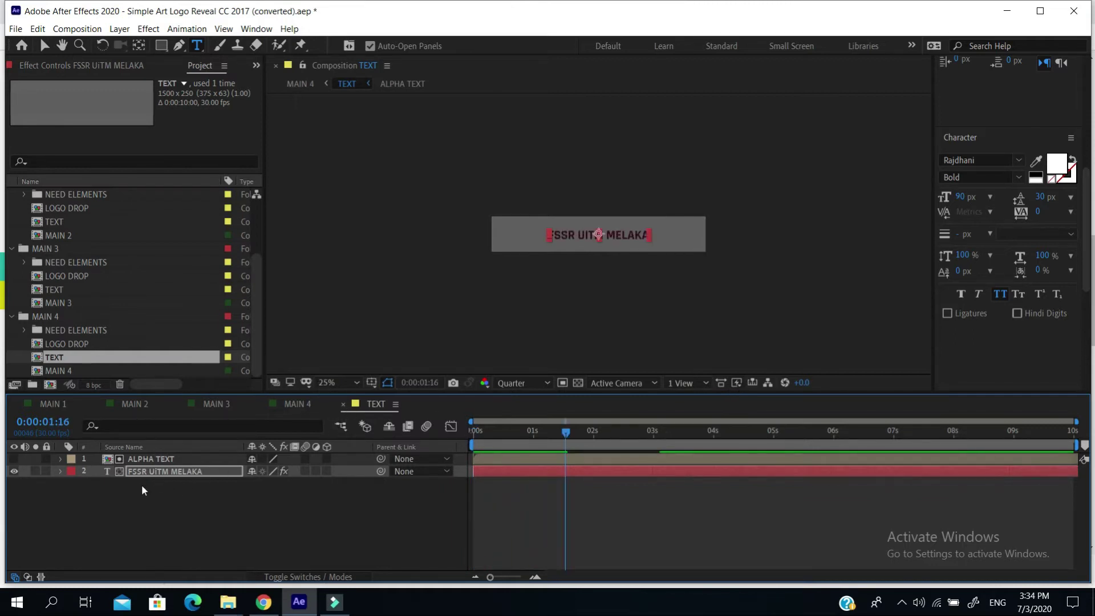
- Return to MAIN 4 and open the LOGO DROP composition nested inside its LOGO+ALPHA composition
click(305, 404)
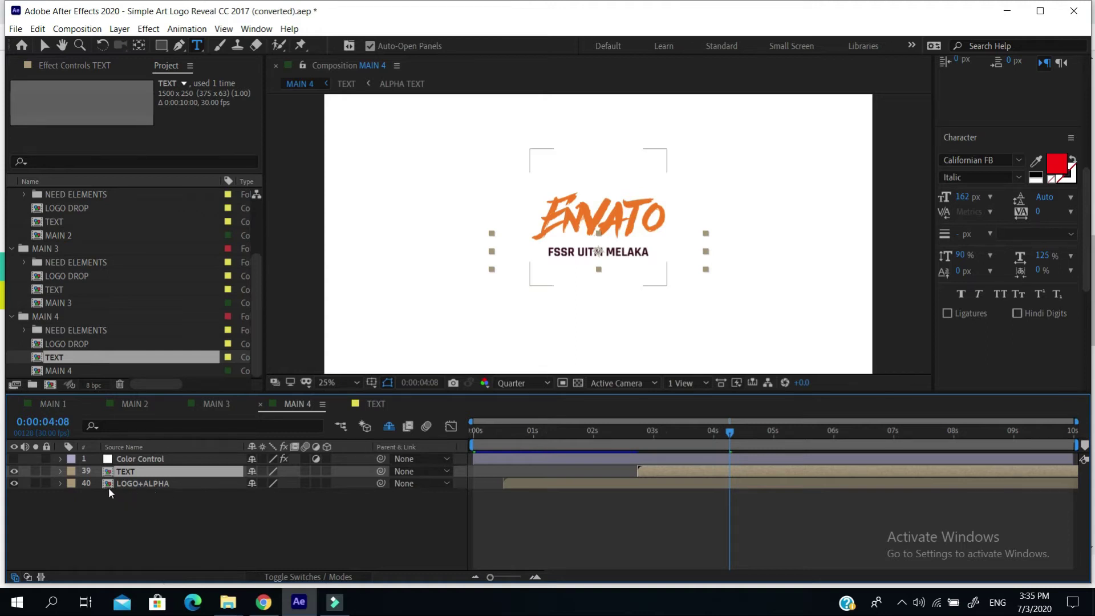
double_click(132, 484)
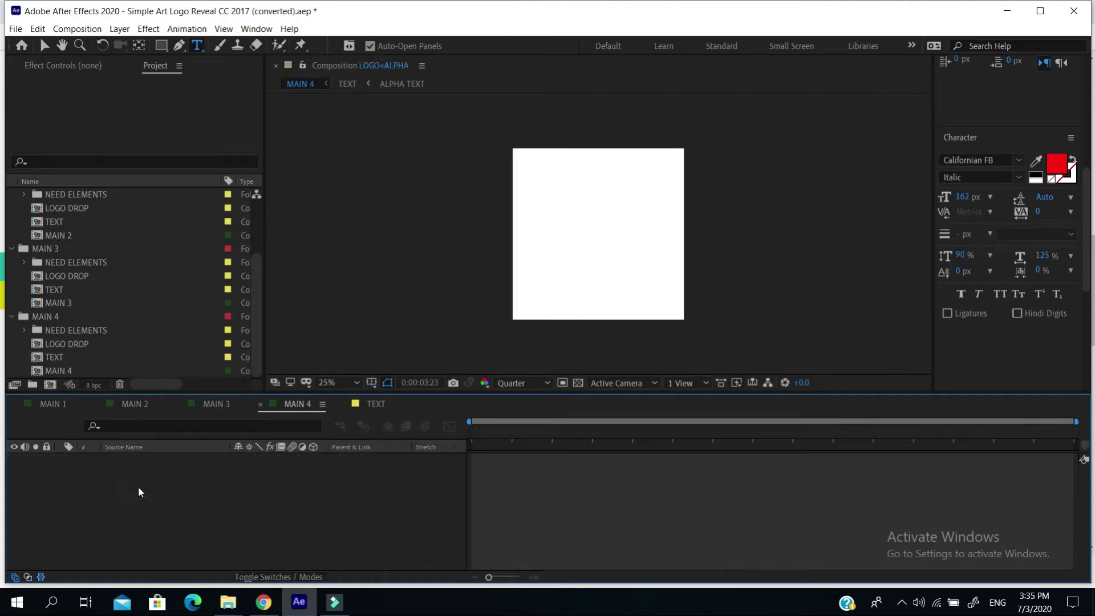
click(150, 460)
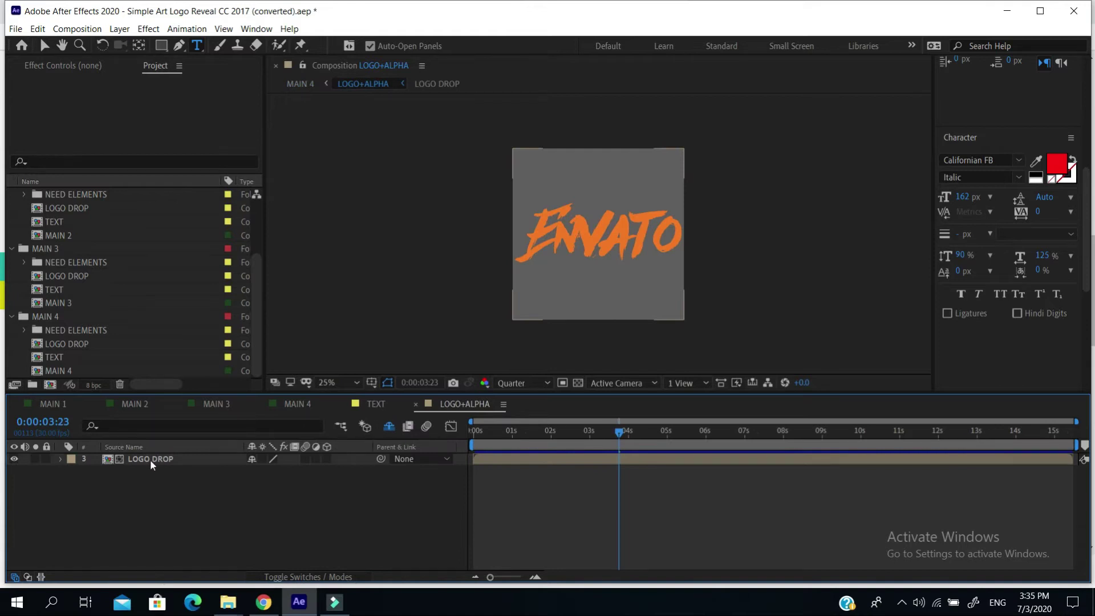
double_click(151, 459)
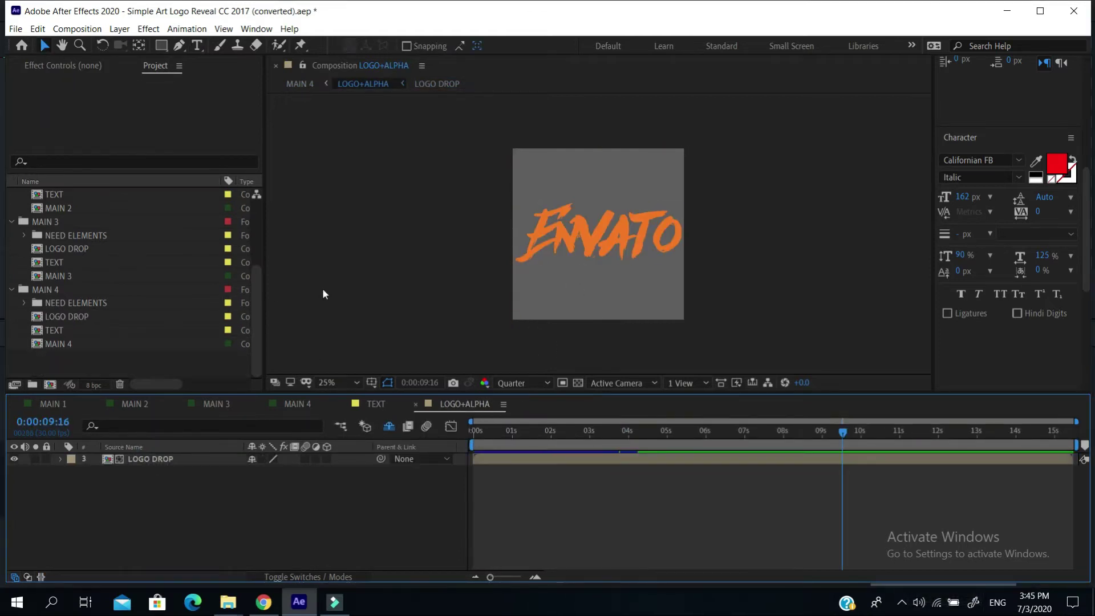
click(616, 253)
double_click(144, 458)
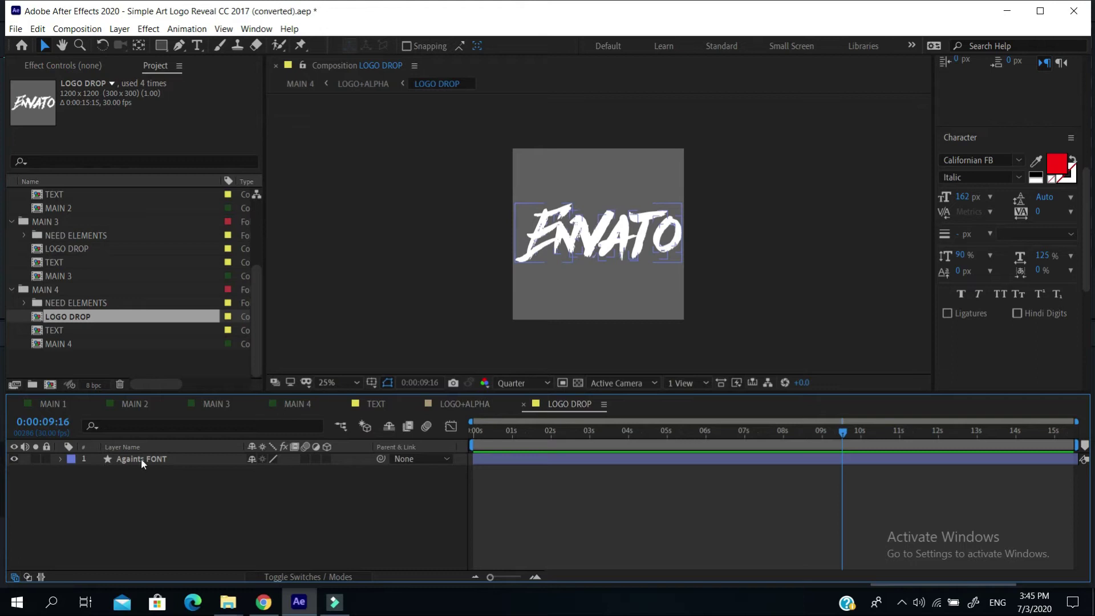
click(465, 405)
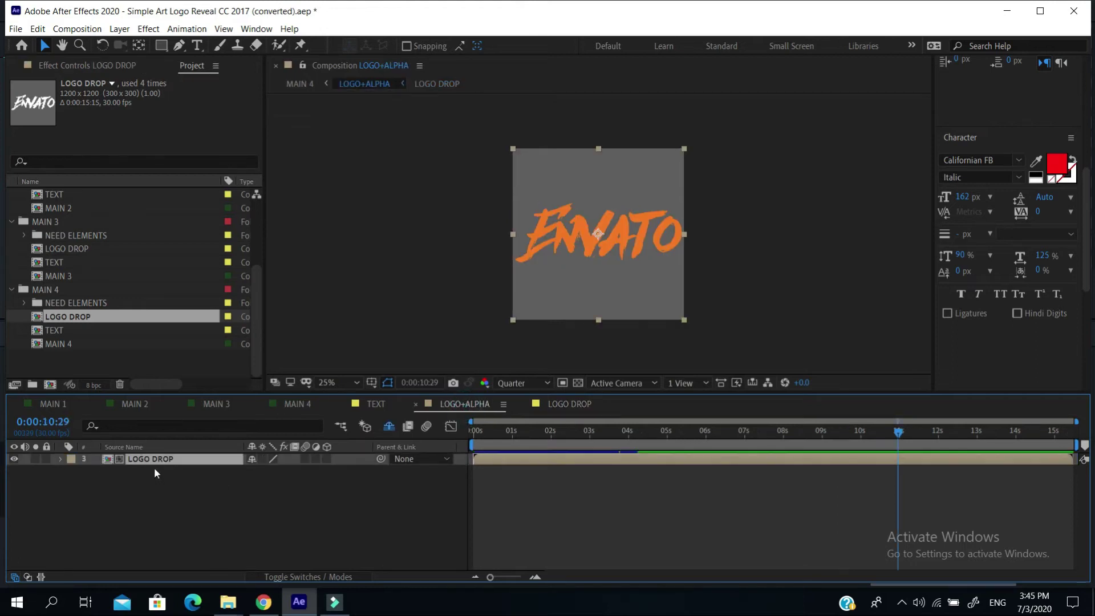
click(556, 403)
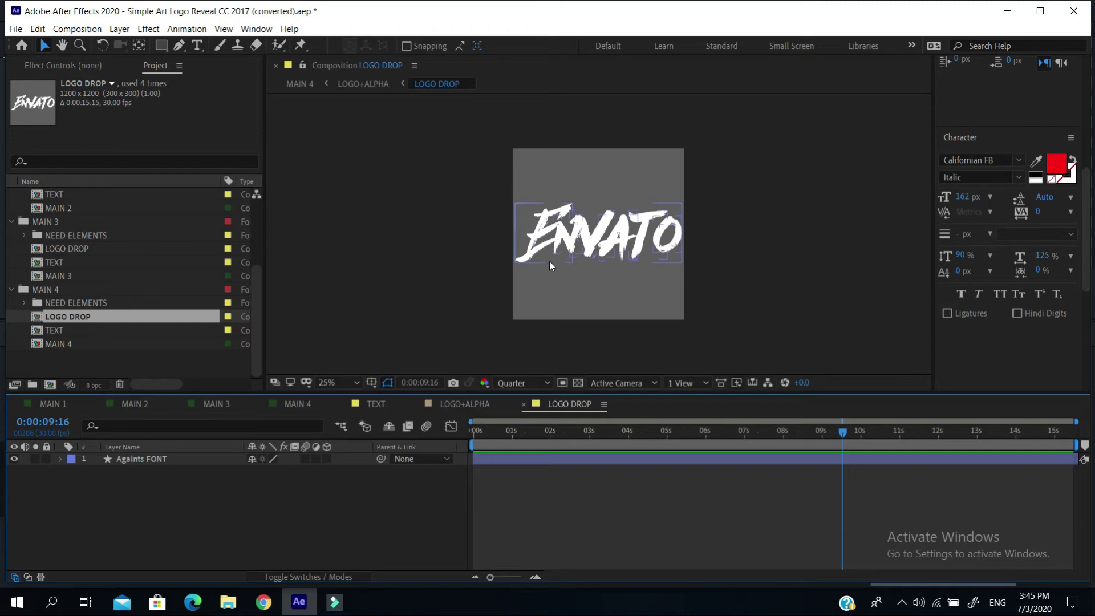
- Import the image COVEX2020 logo-02 from the Desktop into the project
click(15, 29)
click(60, 208)
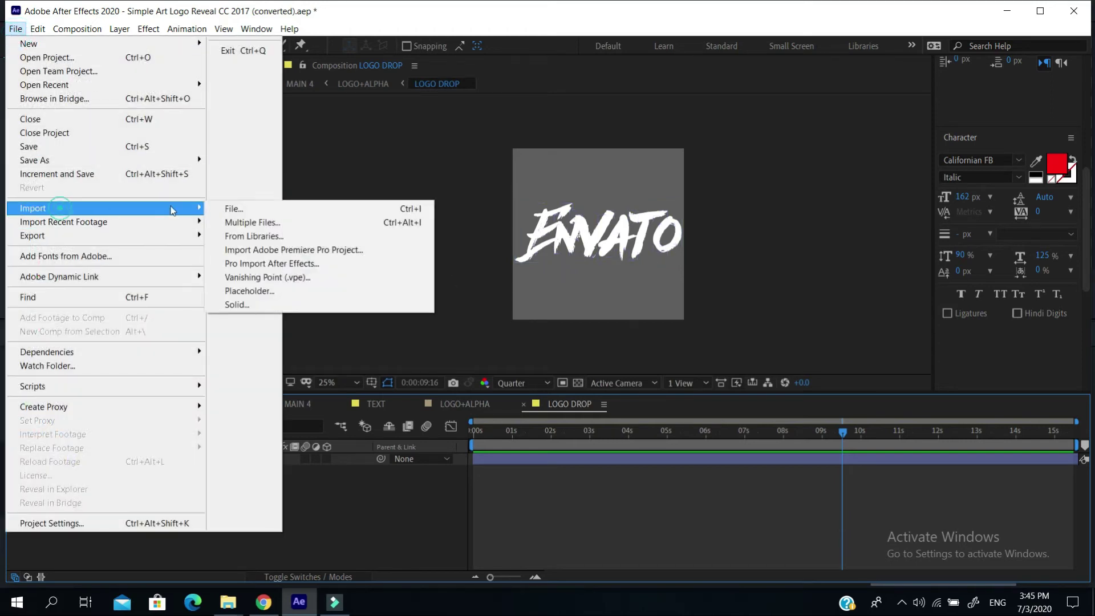
click(233, 208)
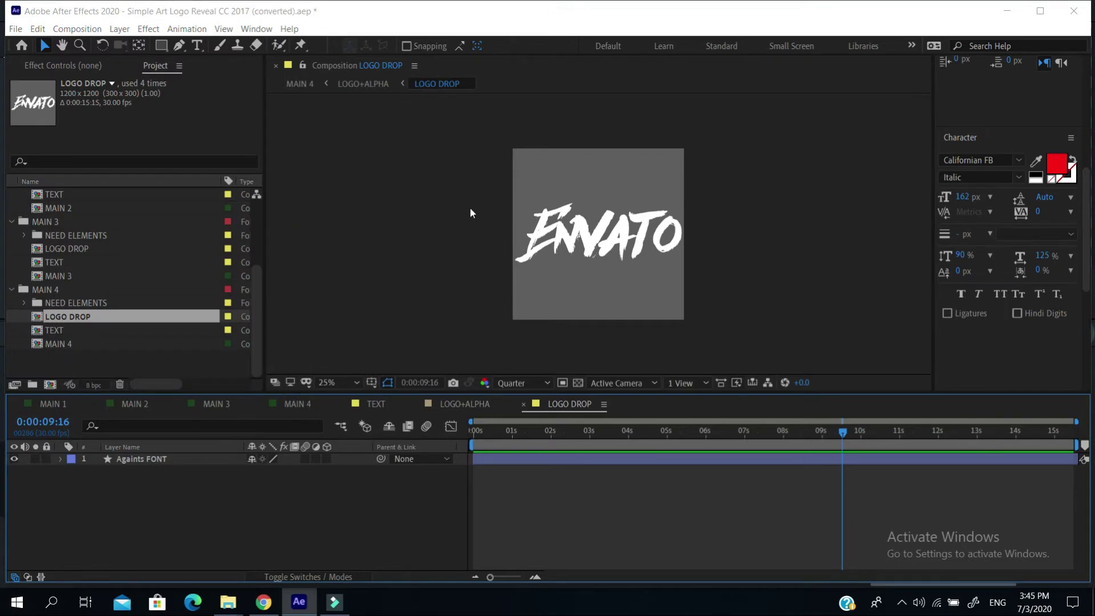
scroll(532, 261, down, 10)
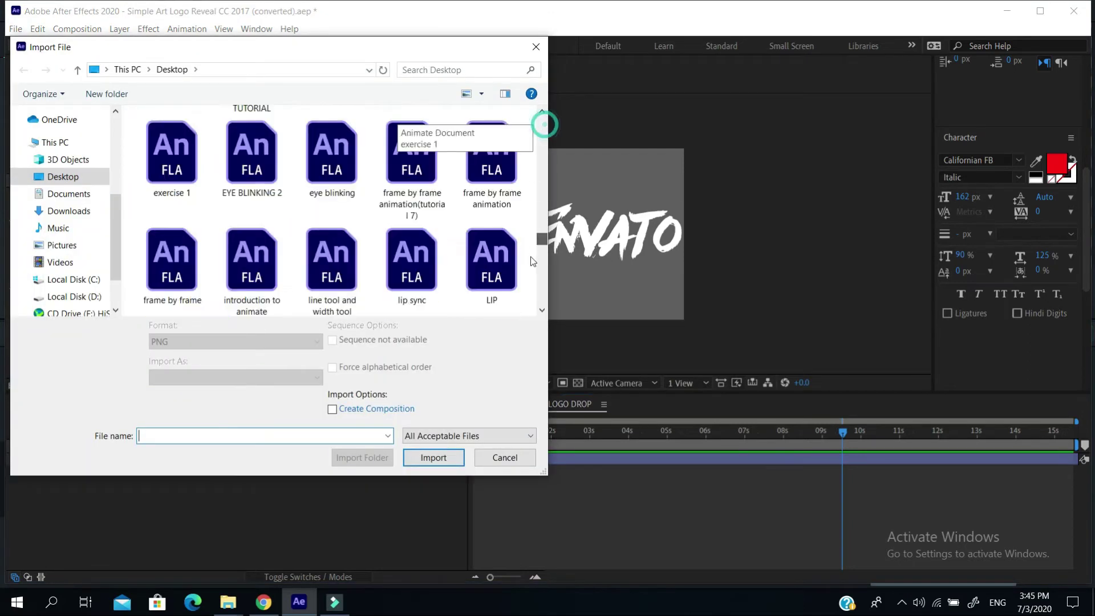
scroll(531, 261, down, 10)
scroll(535, 275, up, 4)
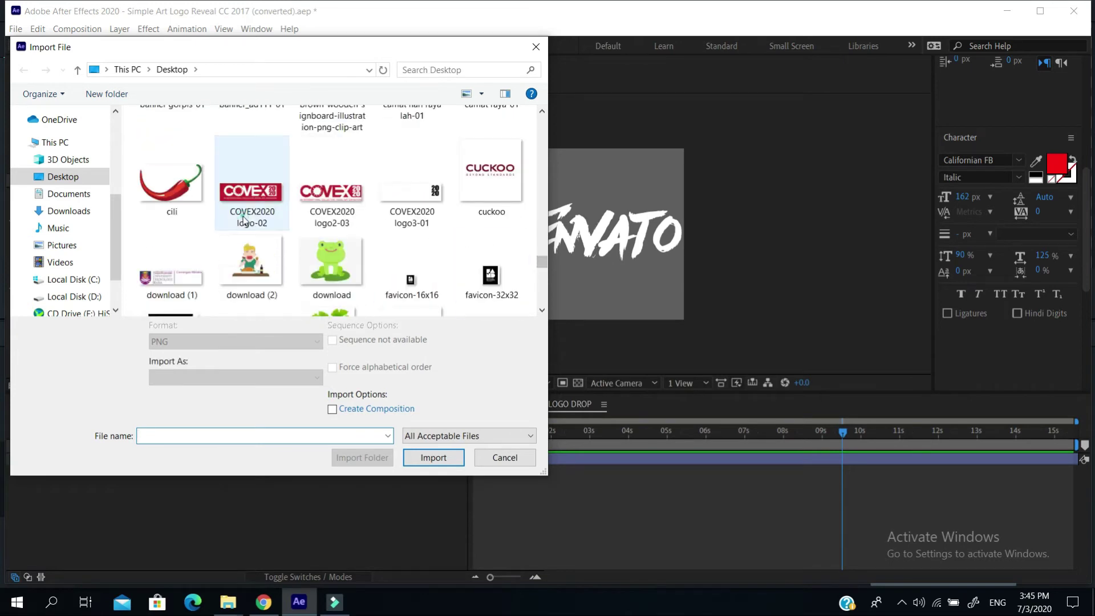
click(244, 220)
click(423, 450)
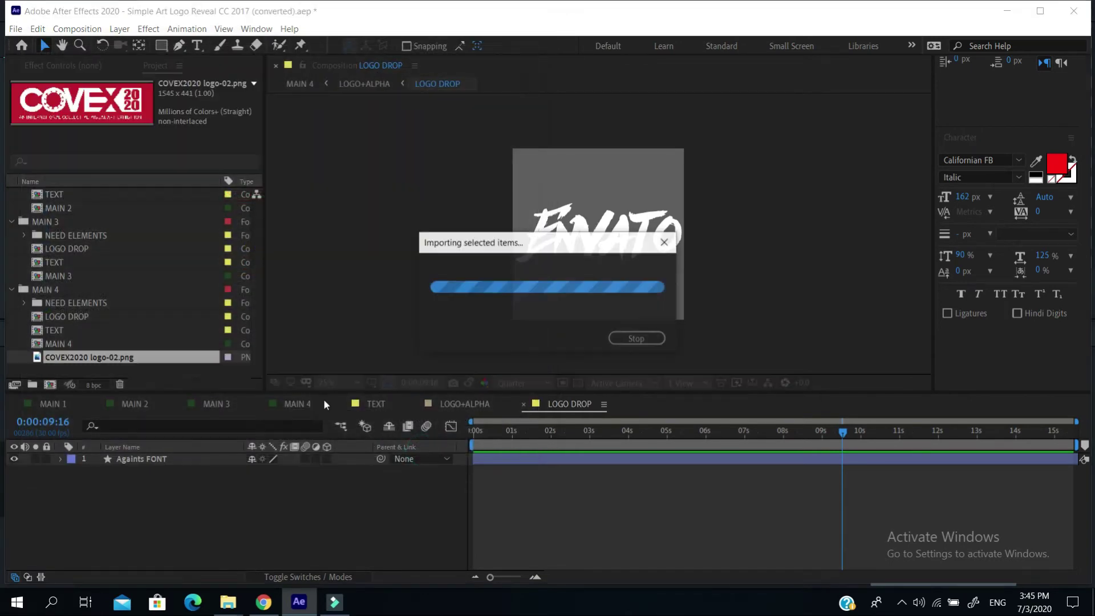
- Place COVEX2020 logo-02.png in LOGO DROP in place of the hidden Againts FONT layer, scaled down to fit the composition's width
drag(107, 346, 111, 471)
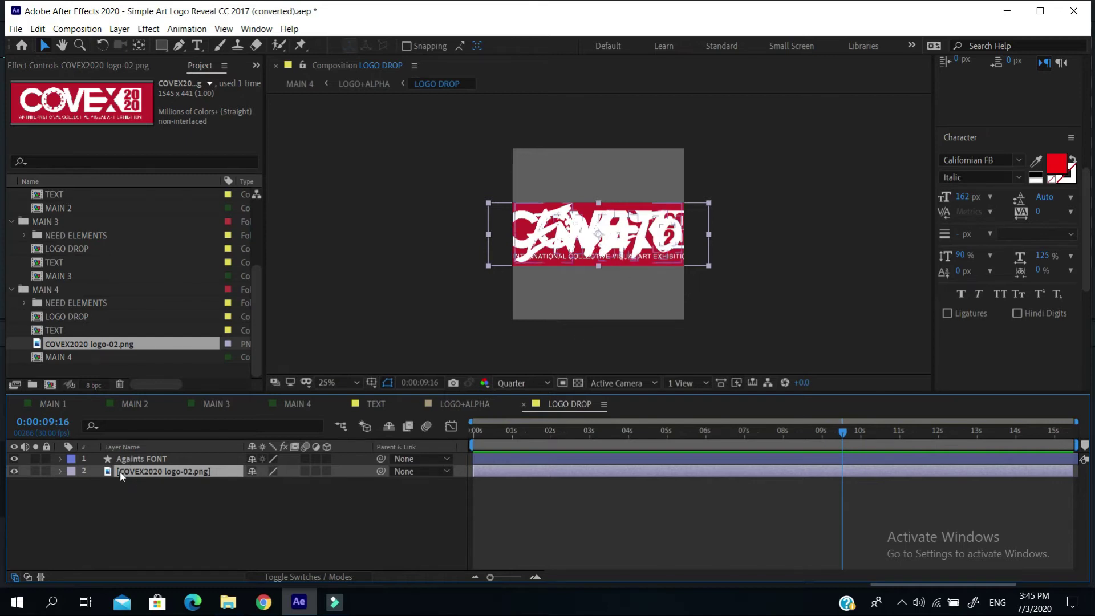
click(13, 459)
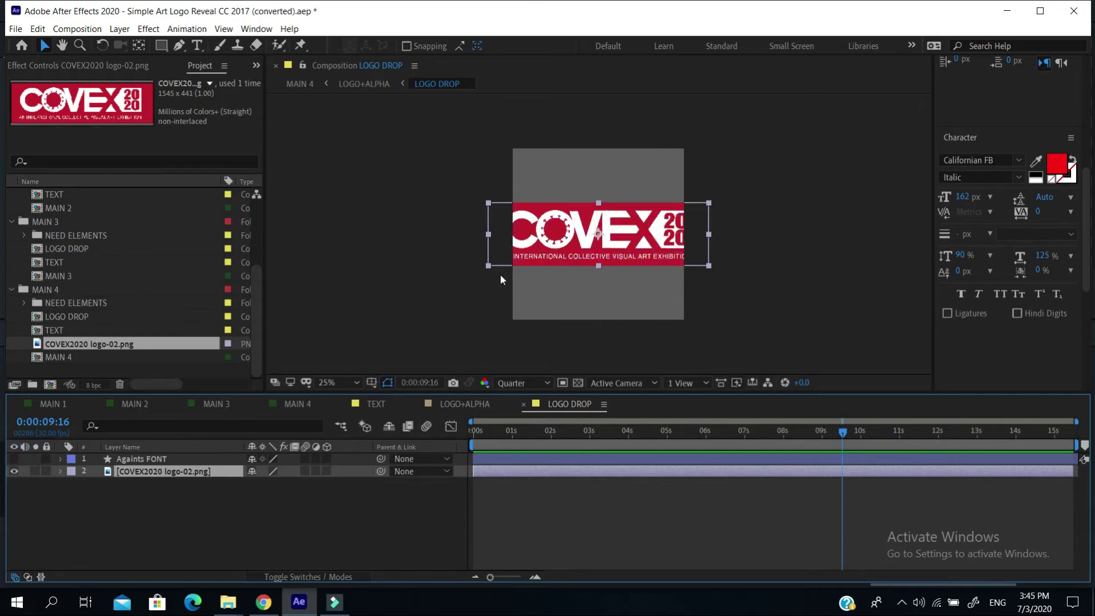
click(44, 46)
drag(488, 265, 516, 256)
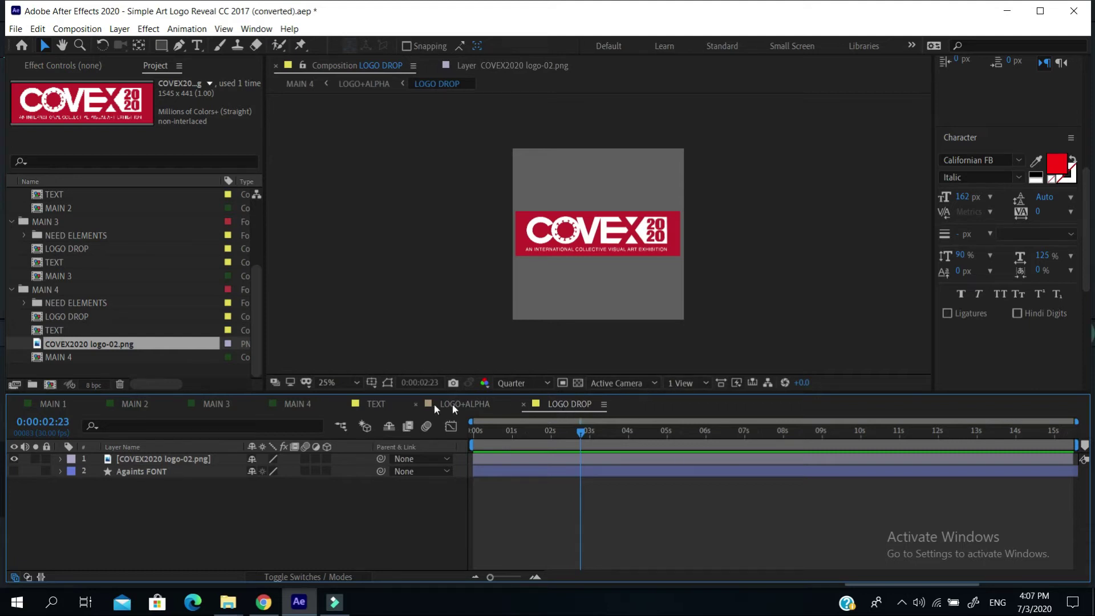
- Check how the replaced logo appears in the MAIN 4 and LOGO+ALPHA compositions
click(305, 404)
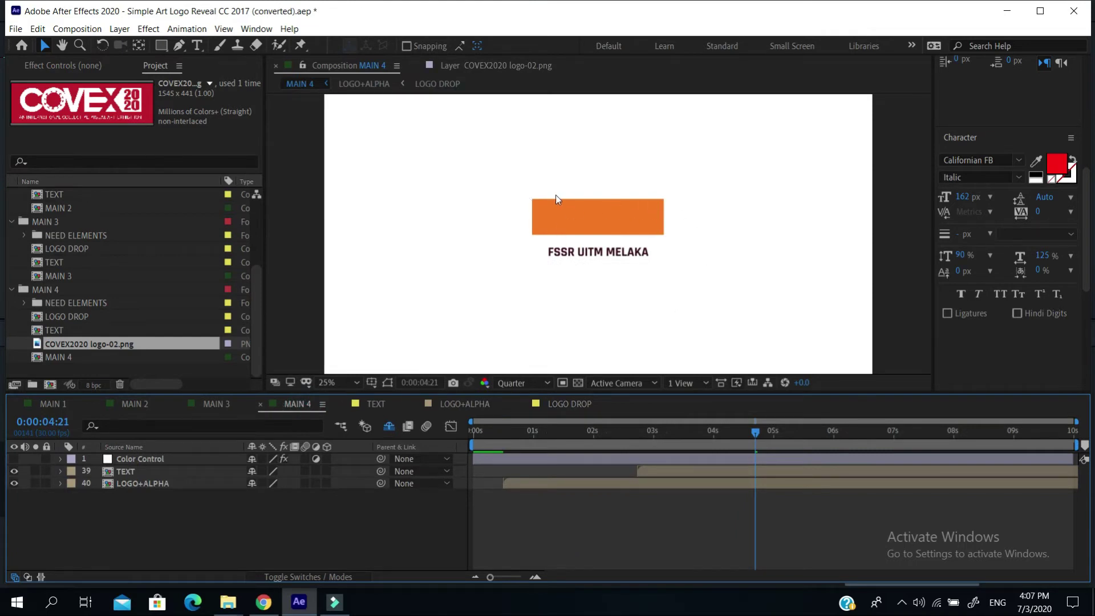
click(489, 406)
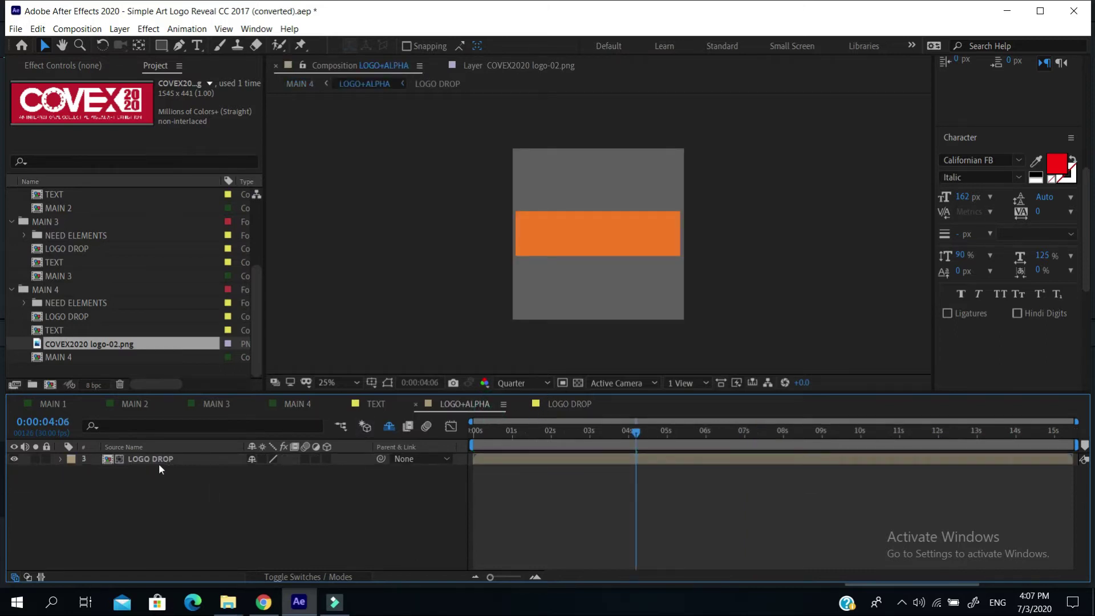
click(295, 405)
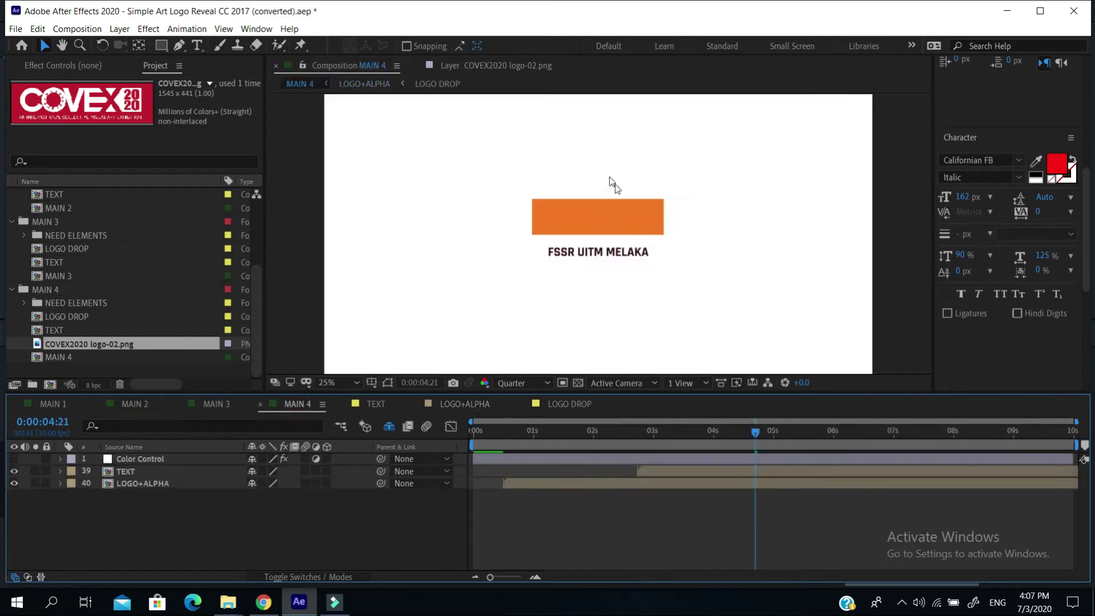
- Turn off the LOGO FILL checkbox in the Color Control layer's effects in MAIN 4
click(61, 459)
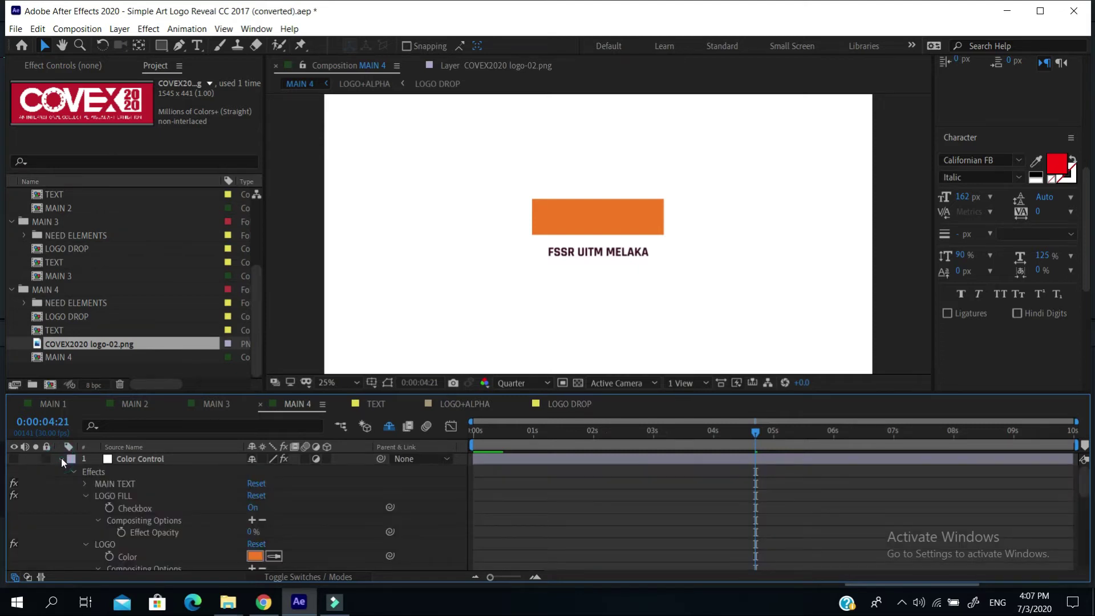
click(84, 494)
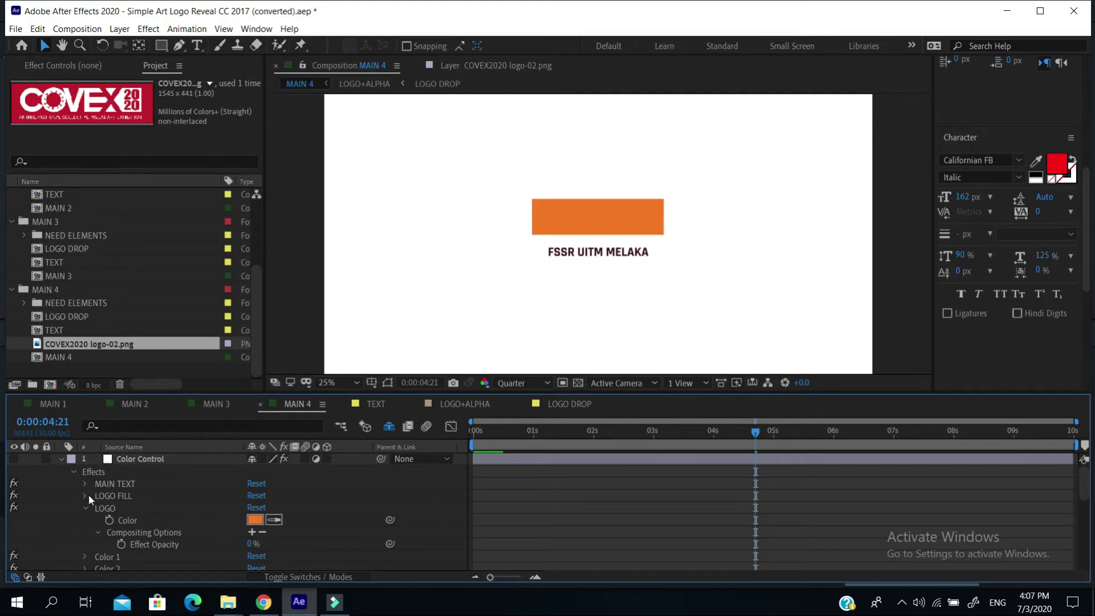
click(84, 494)
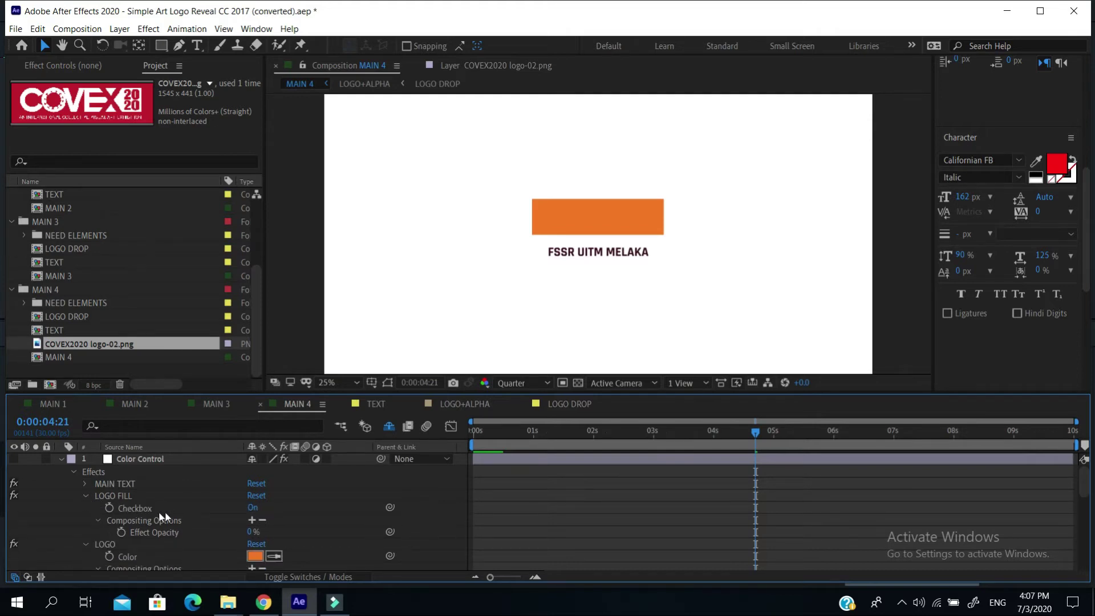
click(253, 508)
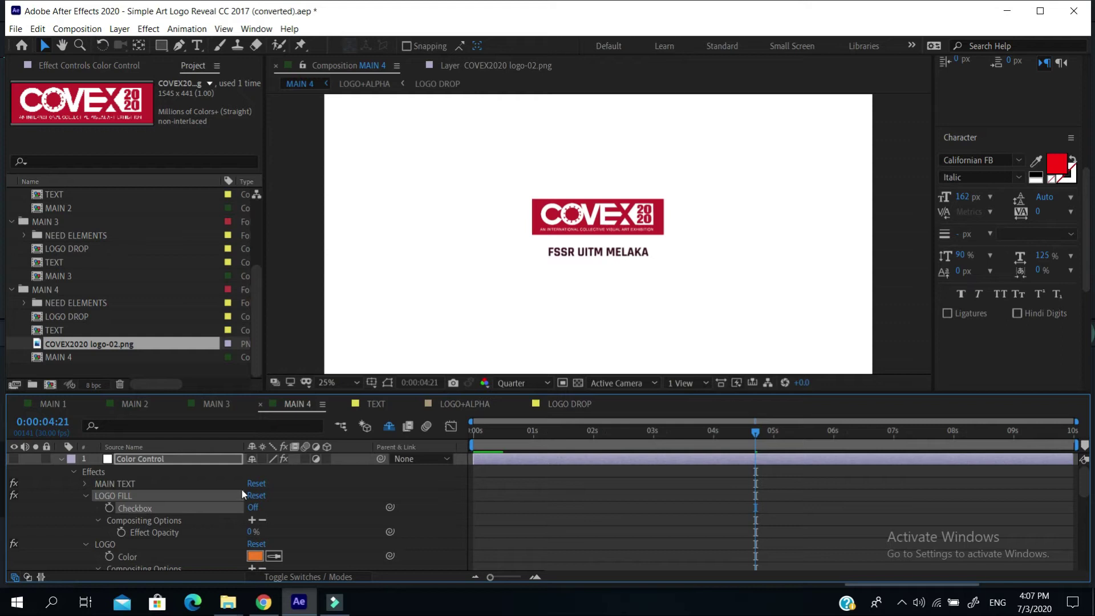
click(248, 515)
click(248, 514)
click(74, 472)
click(62, 459)
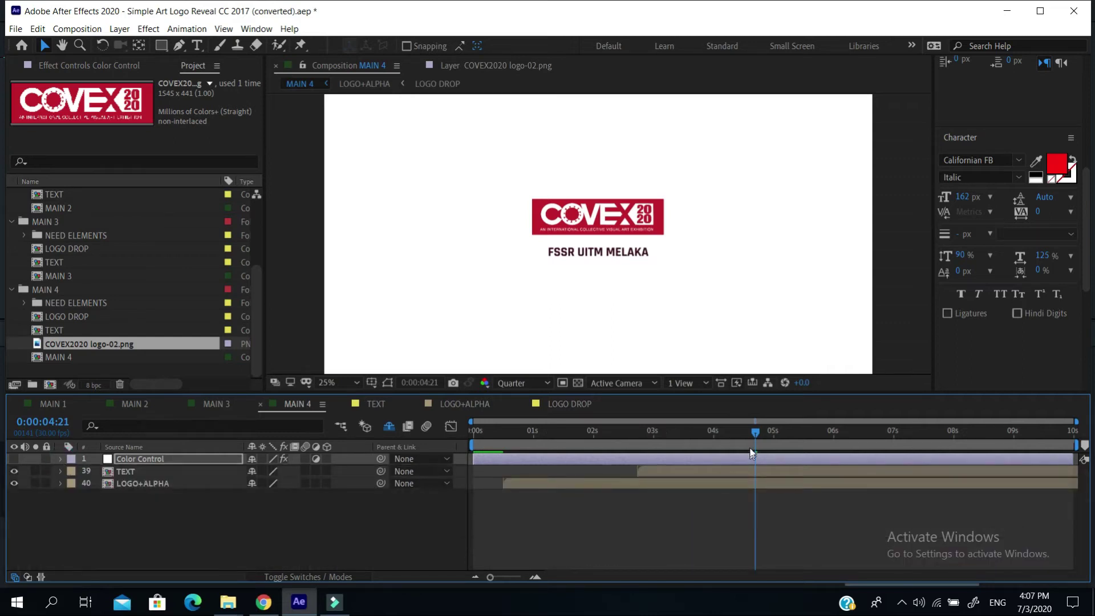
- Preview the MAIN 4 animation from the start and check the text in its nested TEXT composition at 0:00:03:23
drag(755, 431, 427, 440)
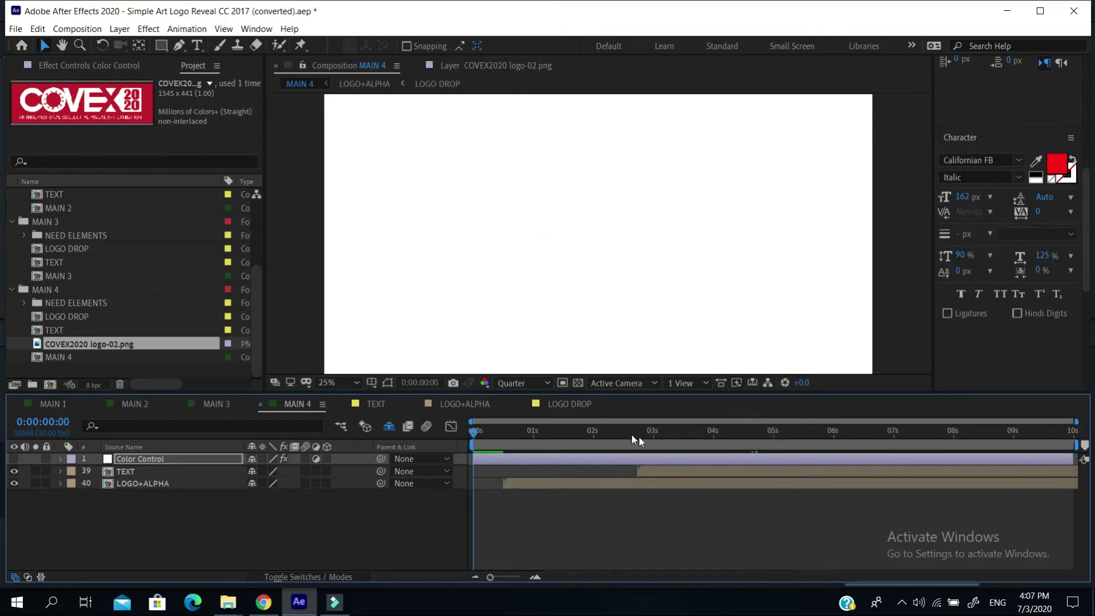
key(space)
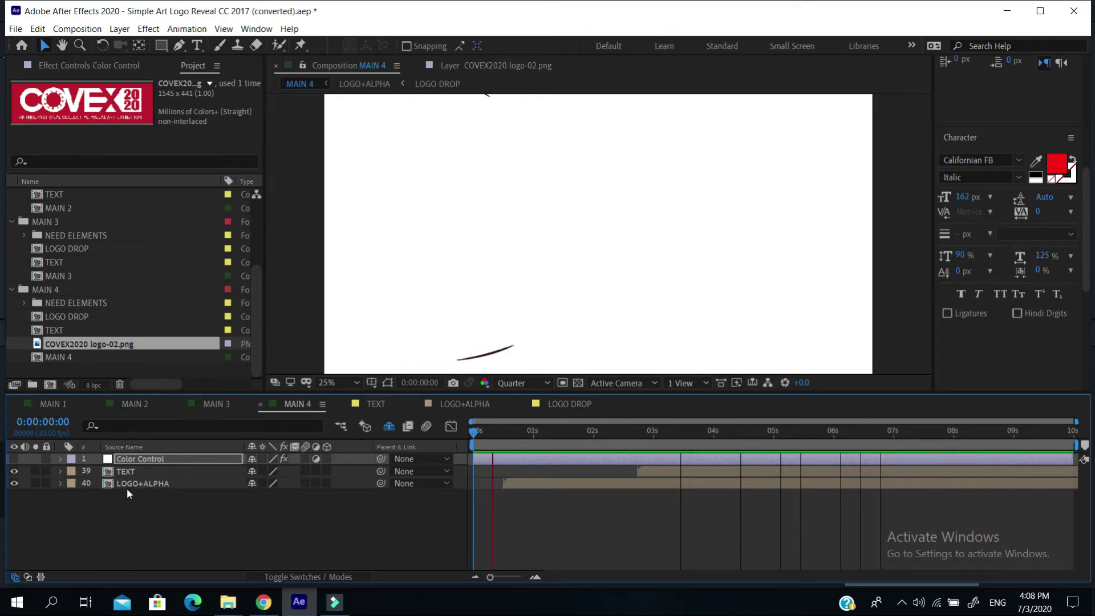
click(136, 472)
double_click(136, 472)
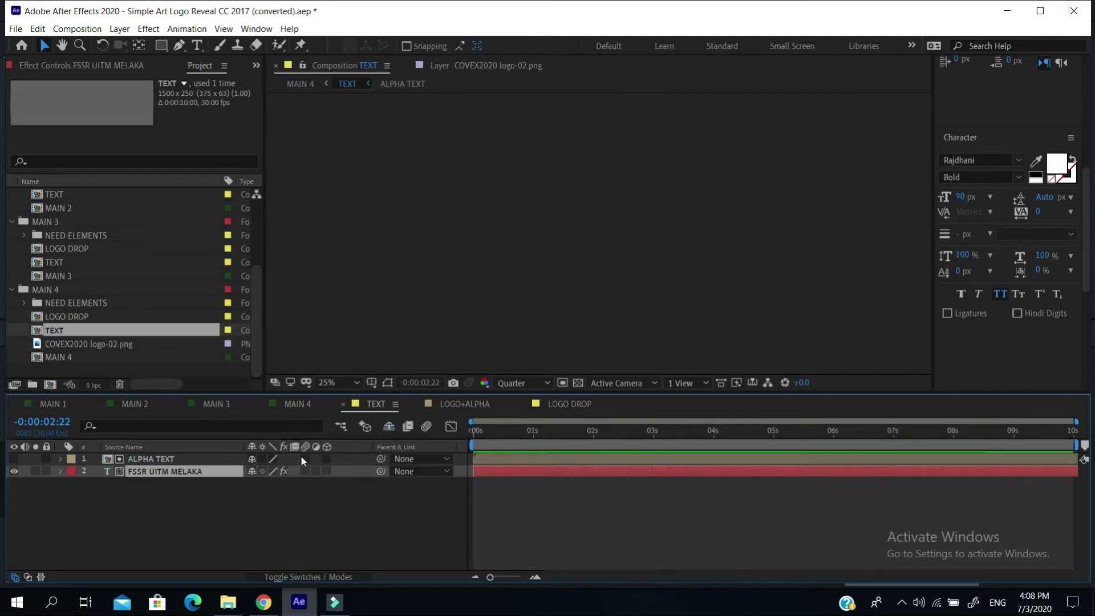
click(512, 436)
click(700, 435)
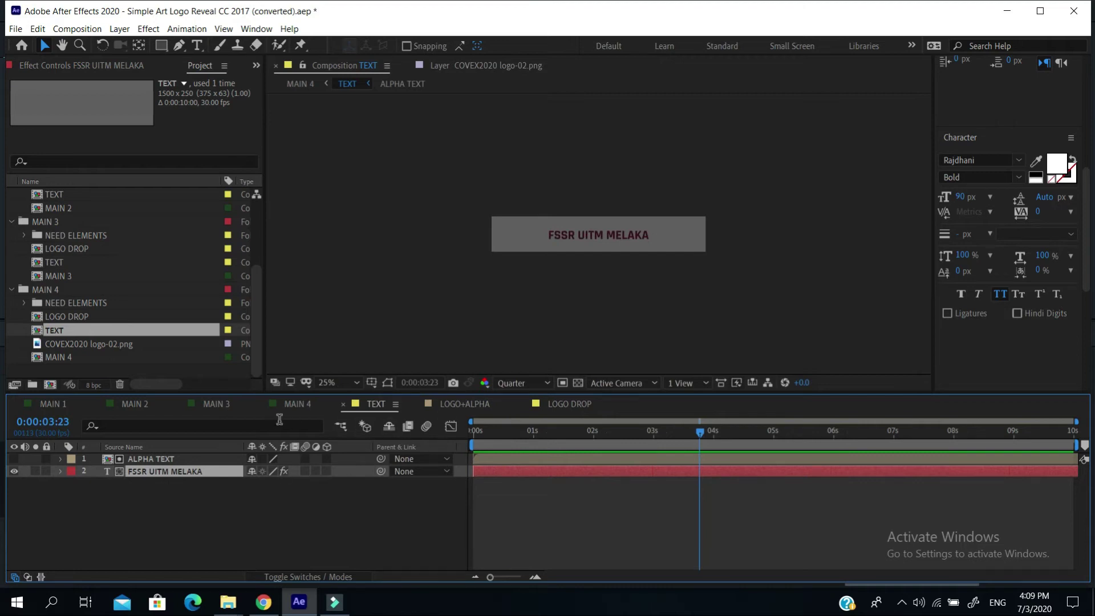
- Open the LOGO DROP composition nested in MAIN 4's LOGO+ALPHA and delete its hidden Againts FONT layer
click(297, 404)
double_click(153, 485)
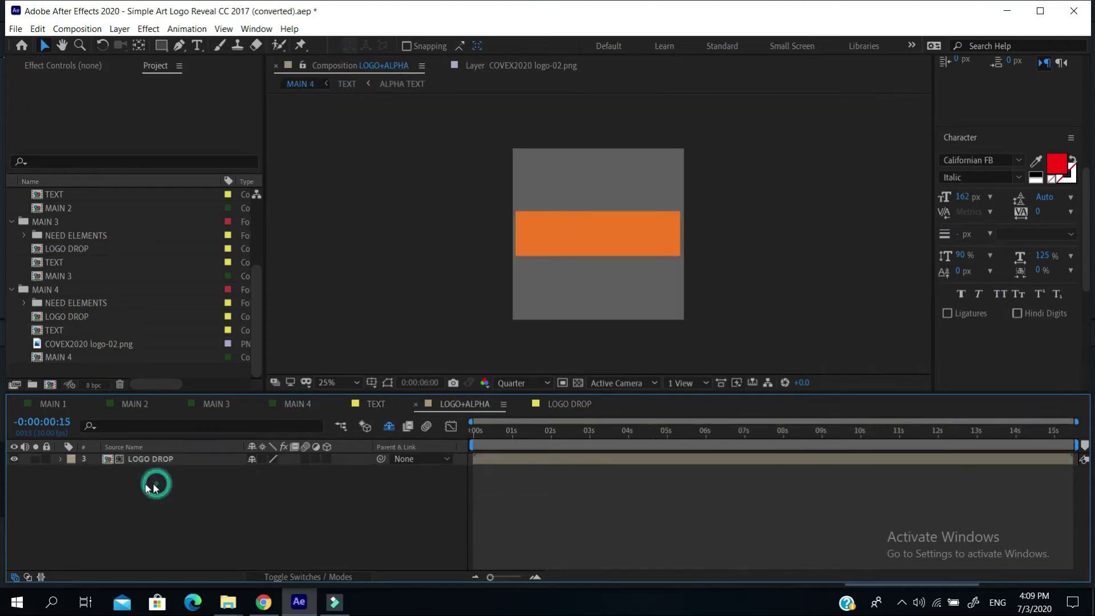
click(179, 459)
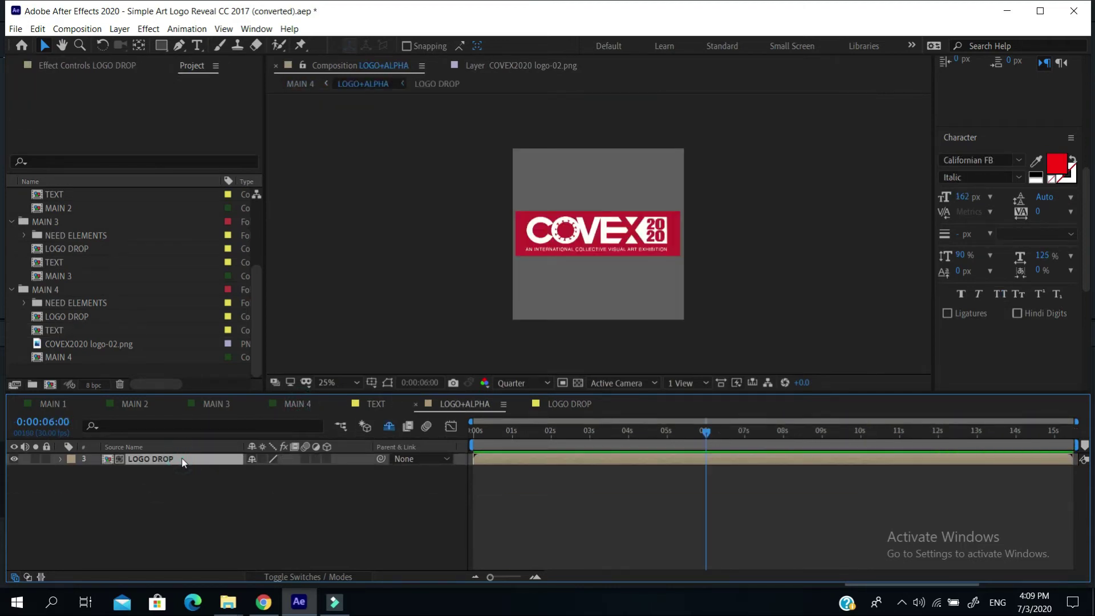
double_click(181, 460)
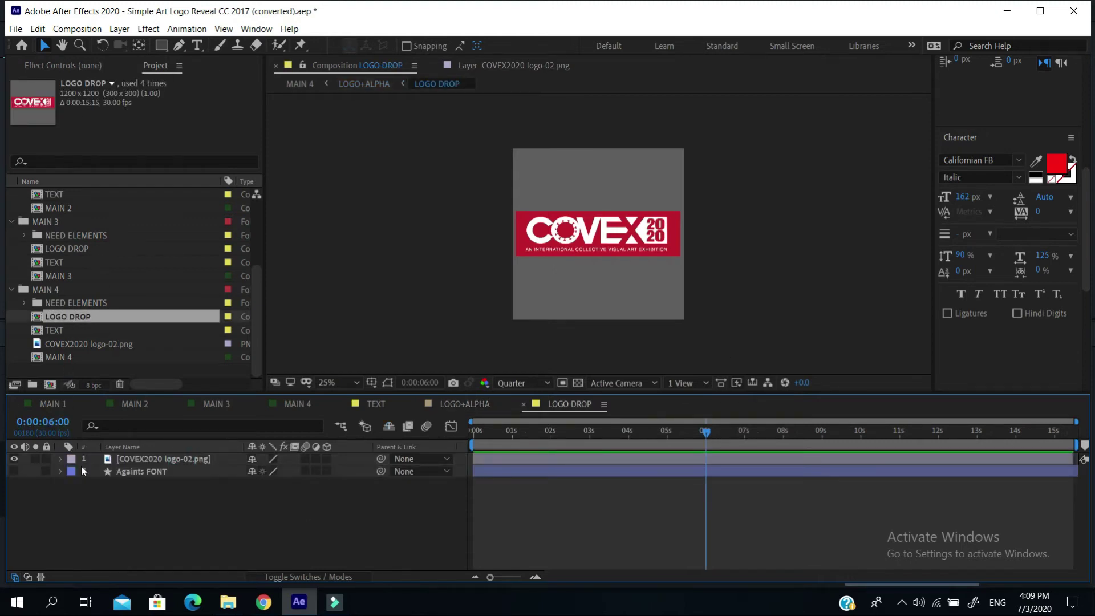
click(166, 473)
key(Delete)
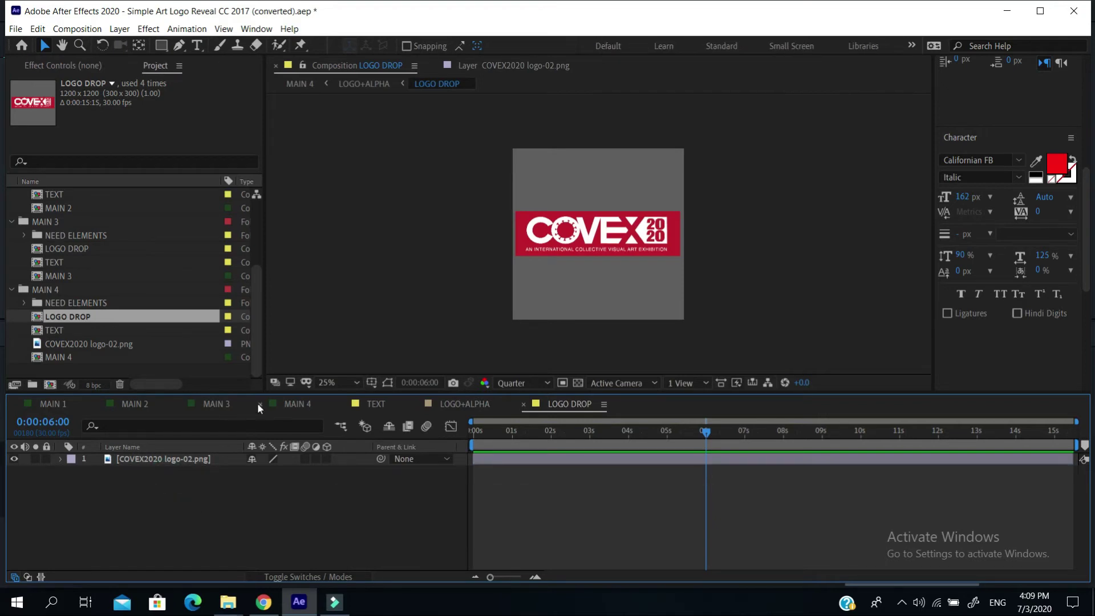
- Return to MAIN 4 and preview the finished logo animation from the first frame
click(303, 403)
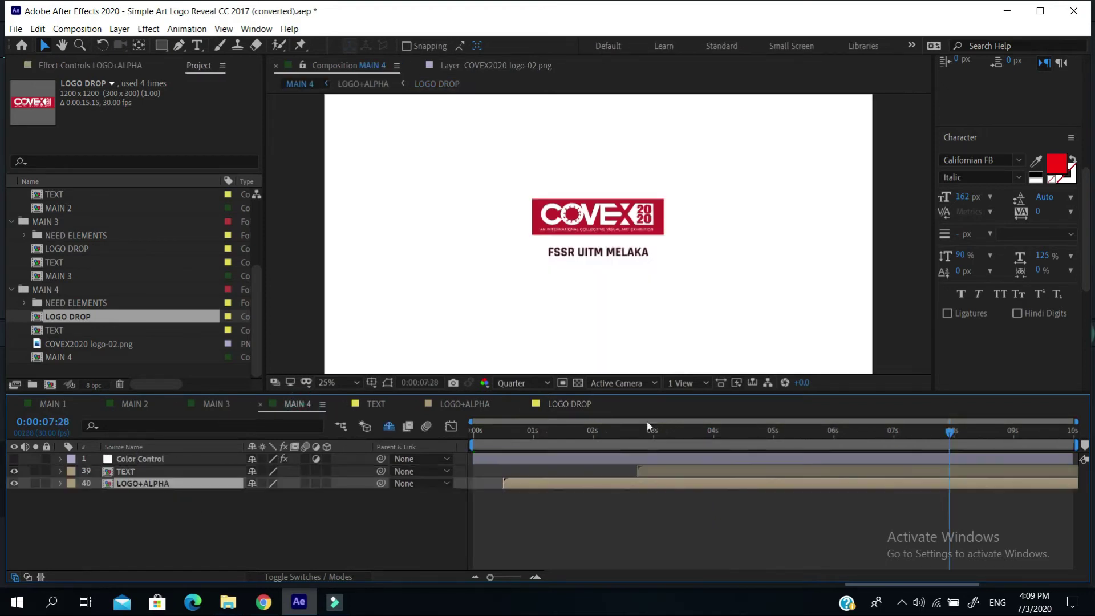
click(489, 432)
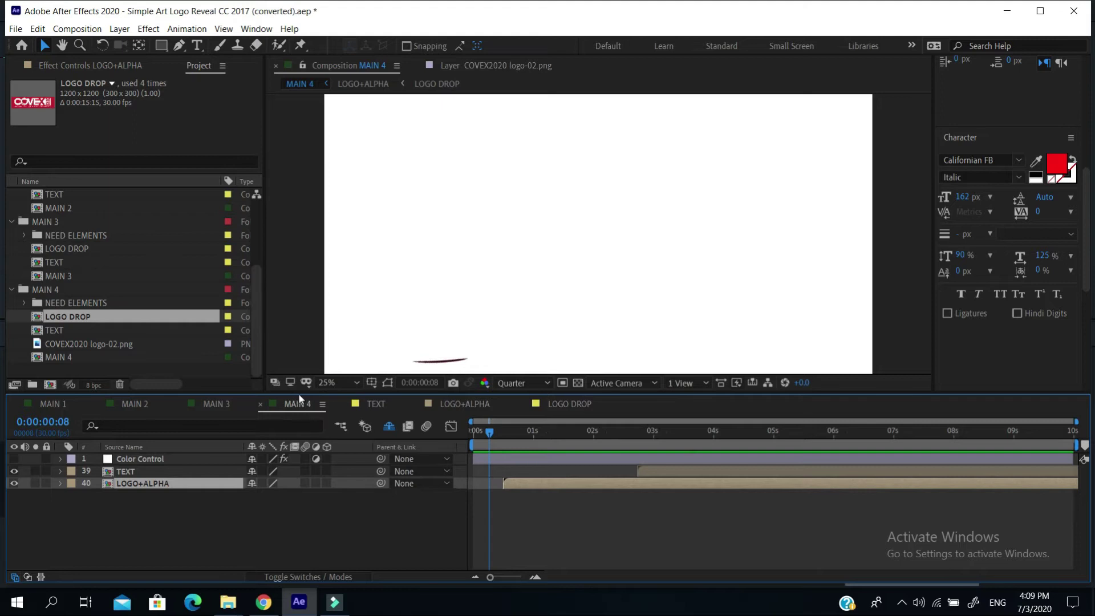
key(Home)
key(space)
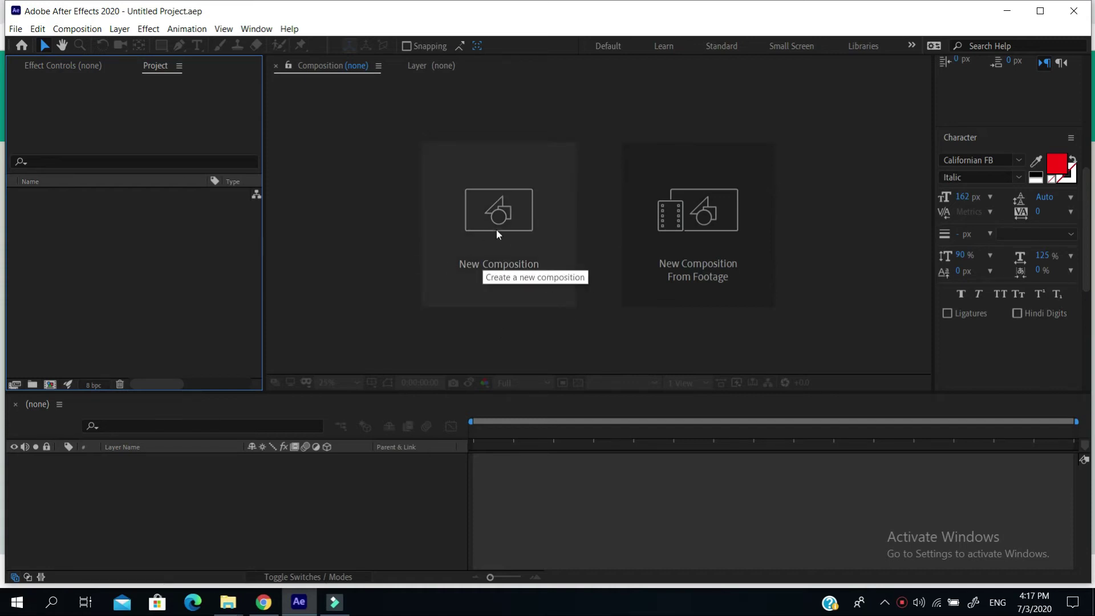
- Create a new composition named "logo reveal" in the empty project with its resolution set to Full
click(494, 267)
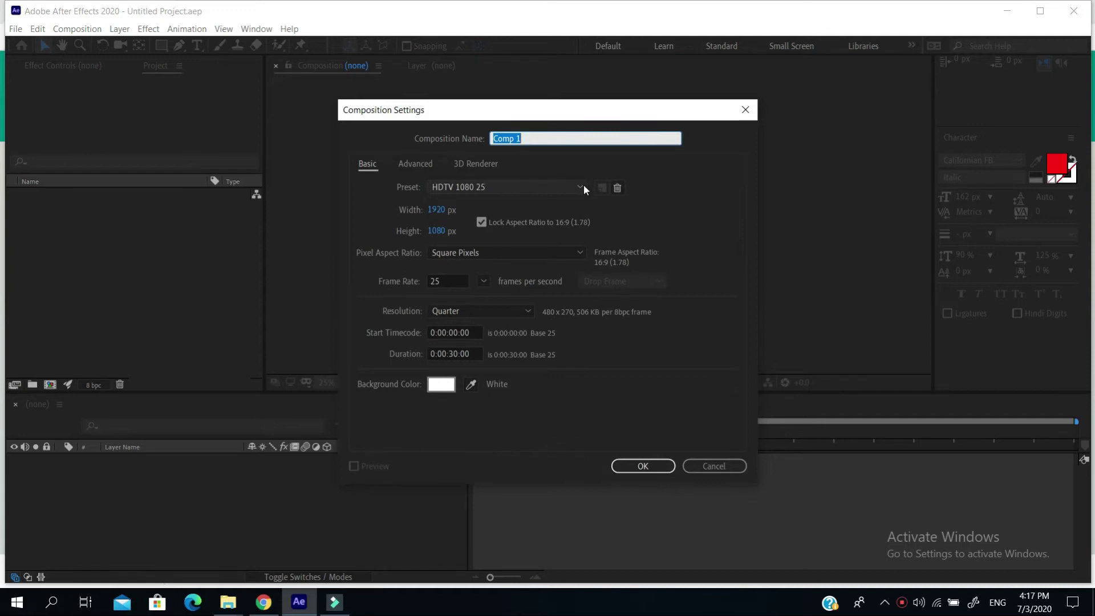
text(logo reveal)
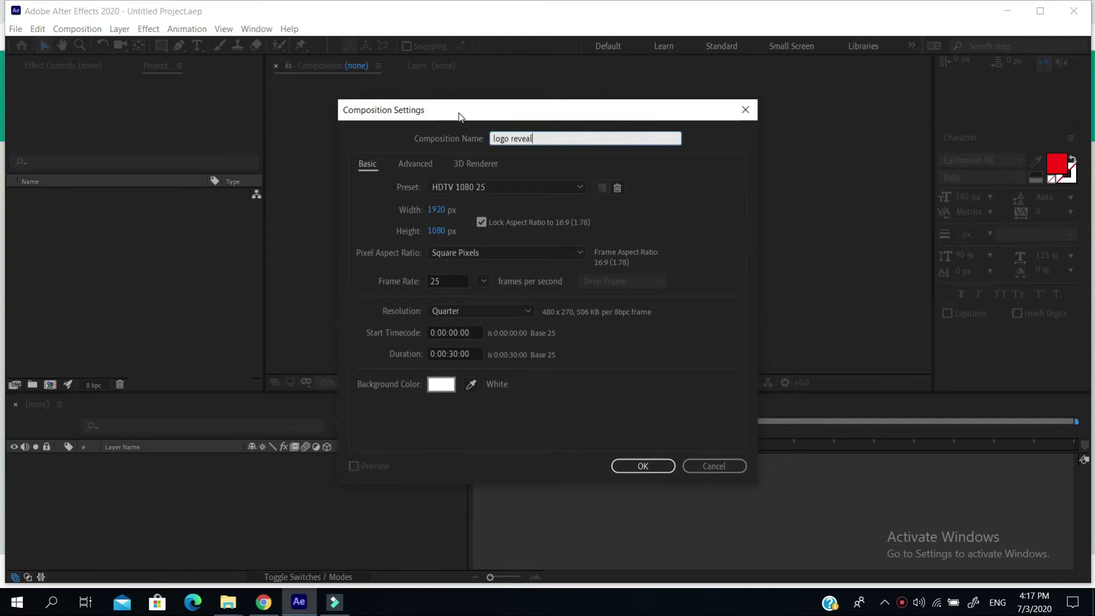
drag(459, 112, 452, 108)
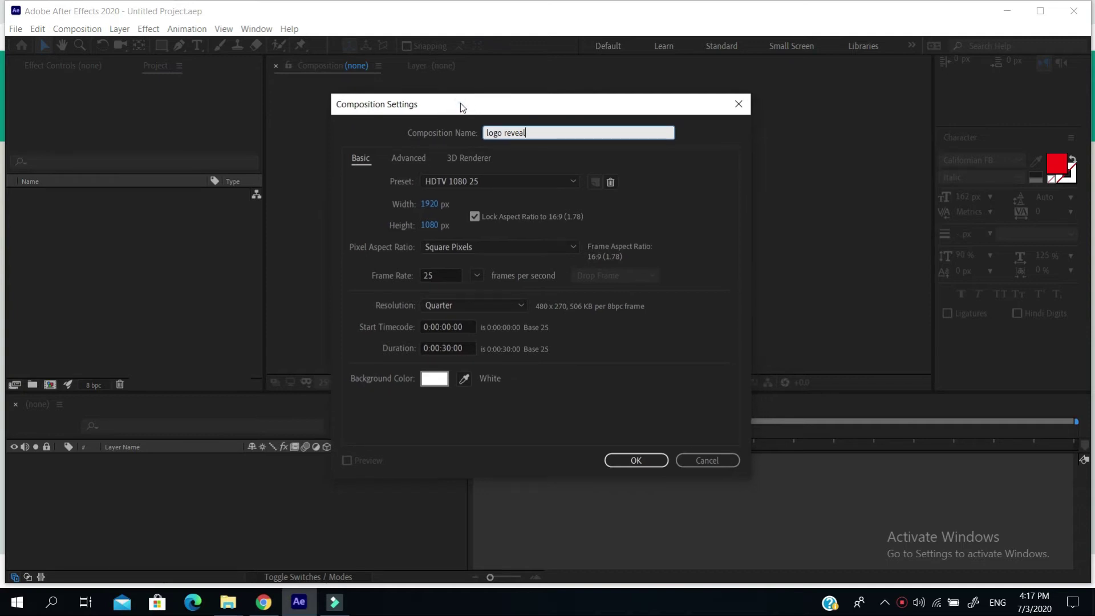
drag(460, 102, 457, 104)
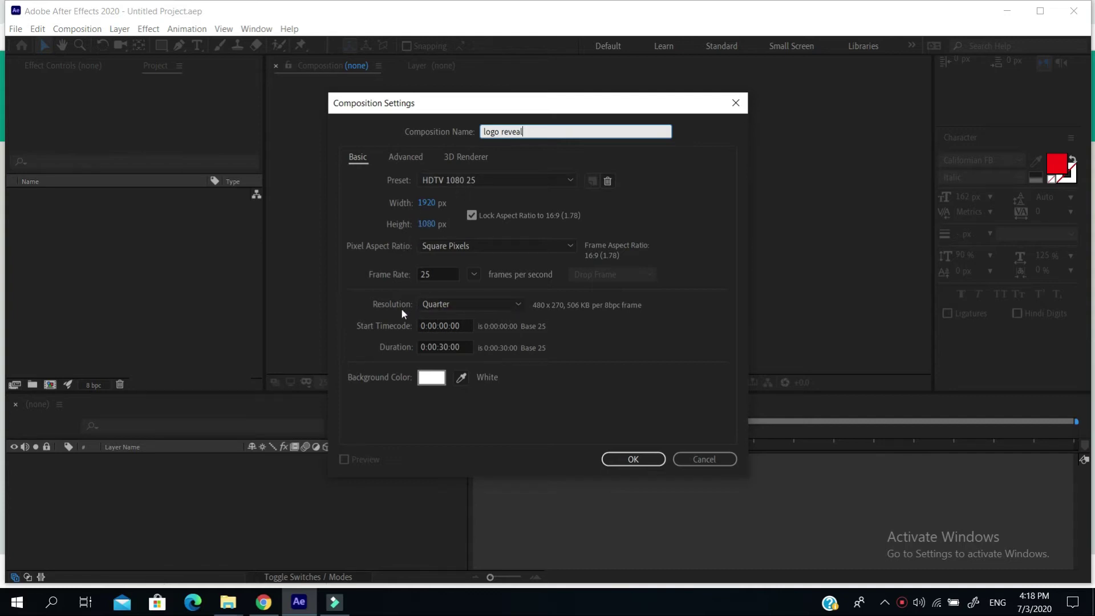
click(509, 304)
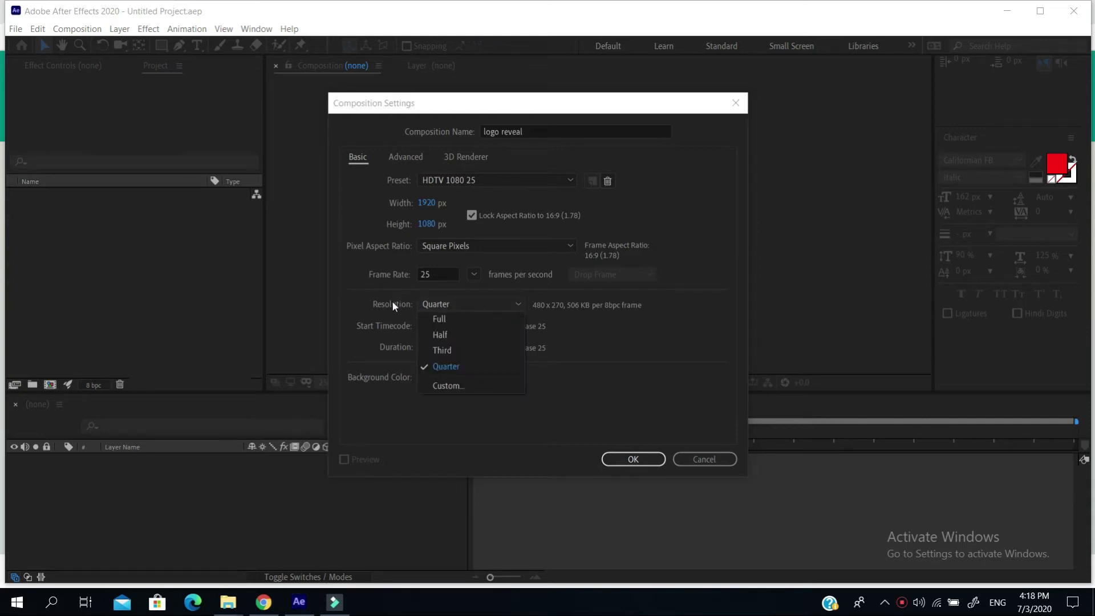
click(450, 320)
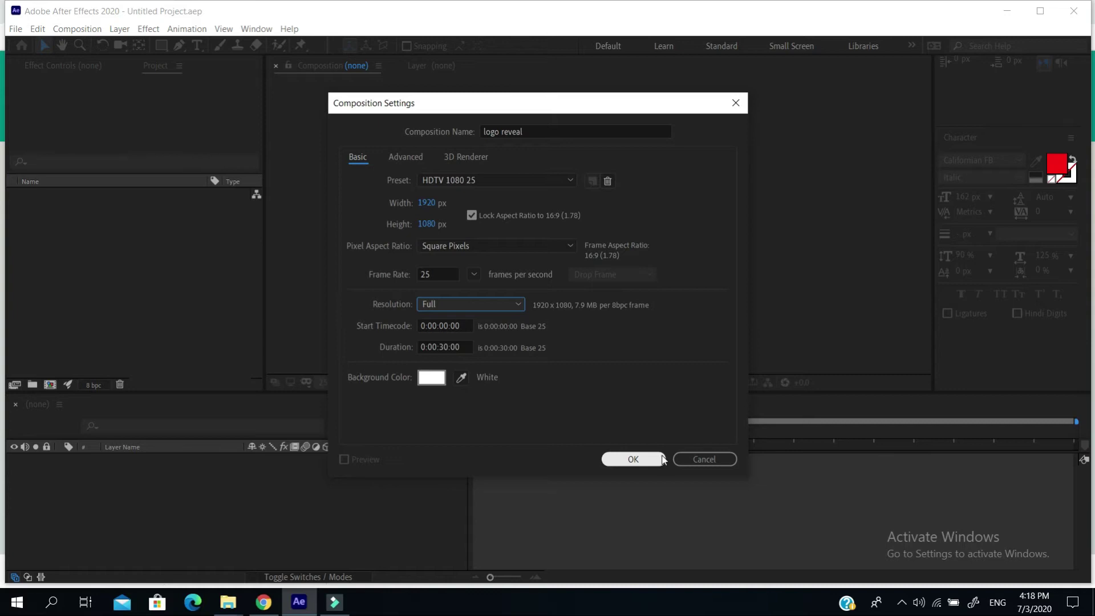
click(634, 459)
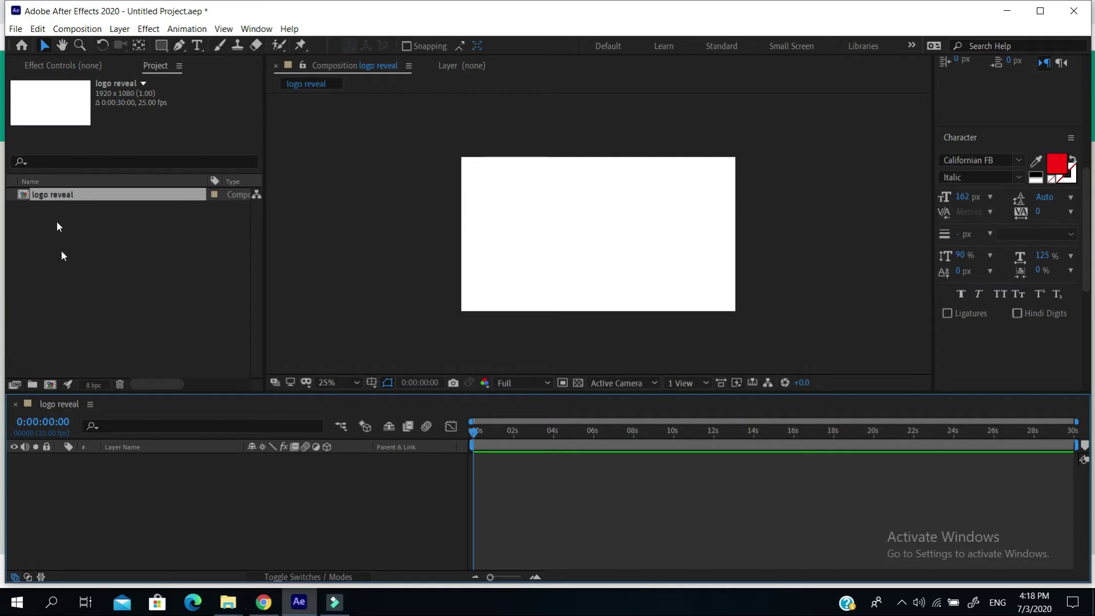
- Import the image COVEX2020 logo-02 from the Desktop and add it as a layer to the logo reveal composition
click(16, 29)
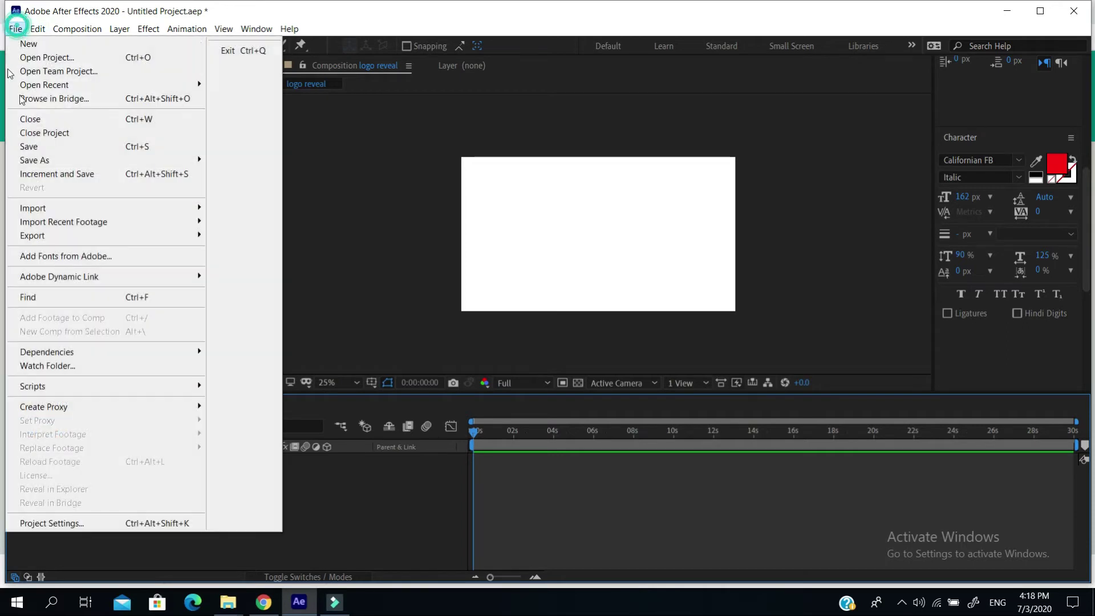
mouse_move(66, 213)
click(235, 208)
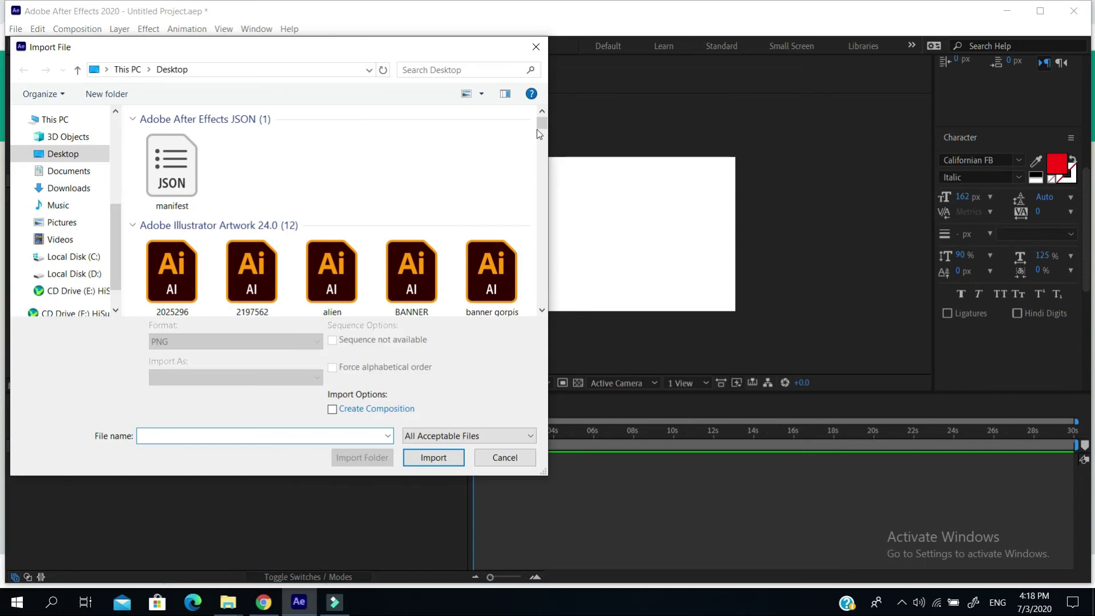
drag(536, 129, 553, 266)
click(268, 229)
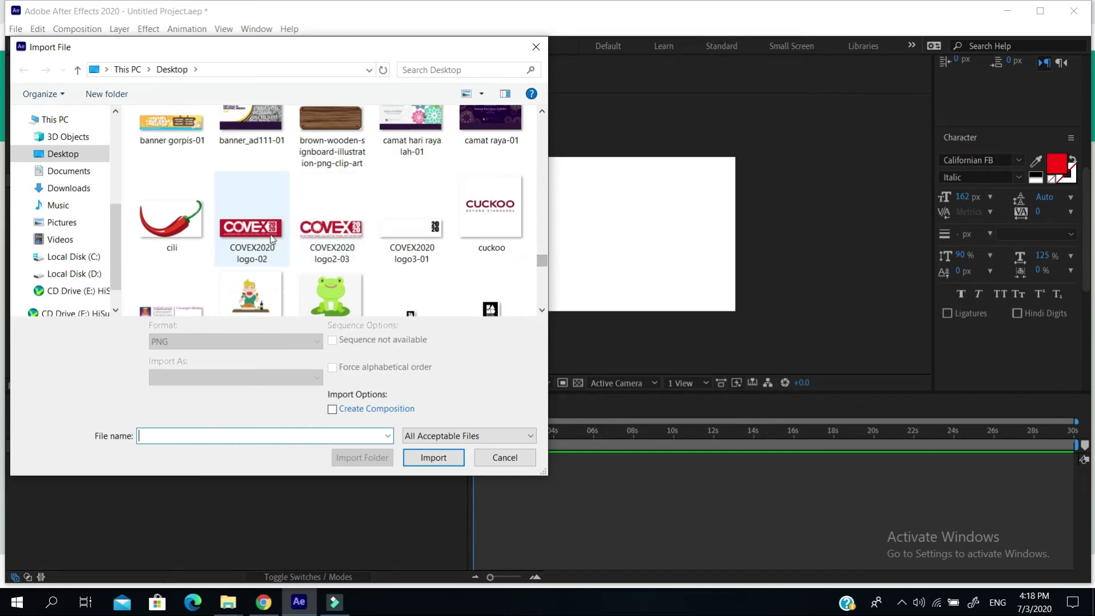
click(434, 446)
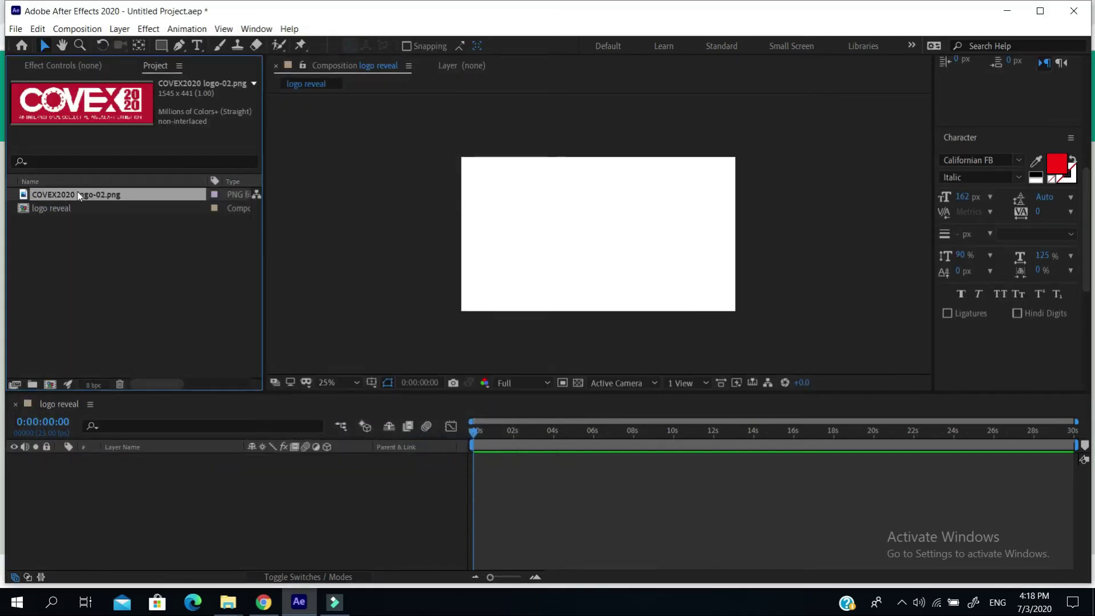
drag(132, 195, 122, 471)
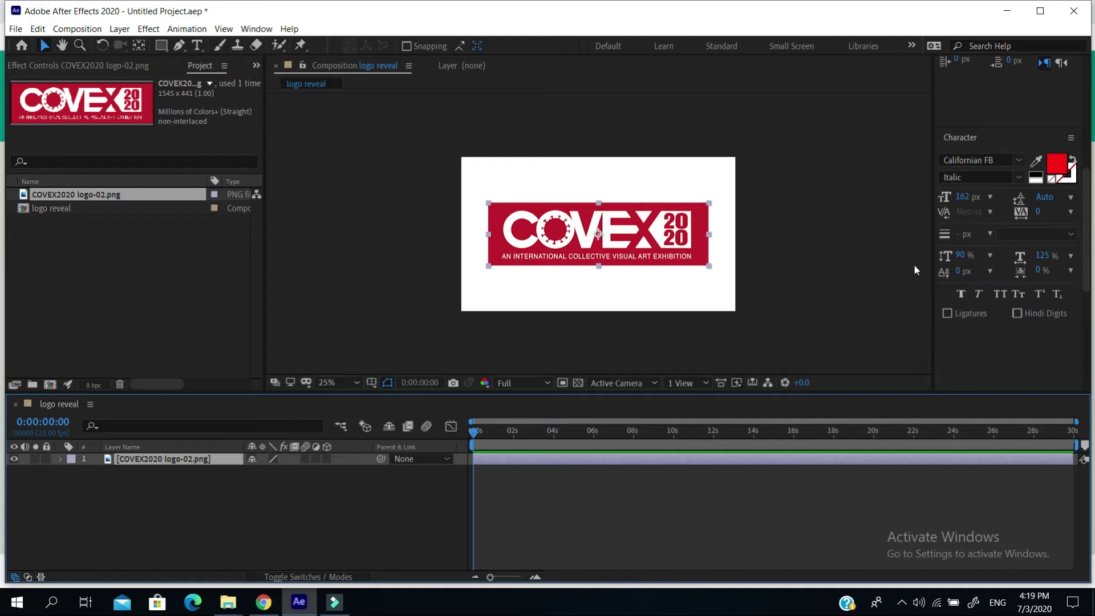
- Switch the workspace to All Panels and check which panels are enabled
click(912, 45)
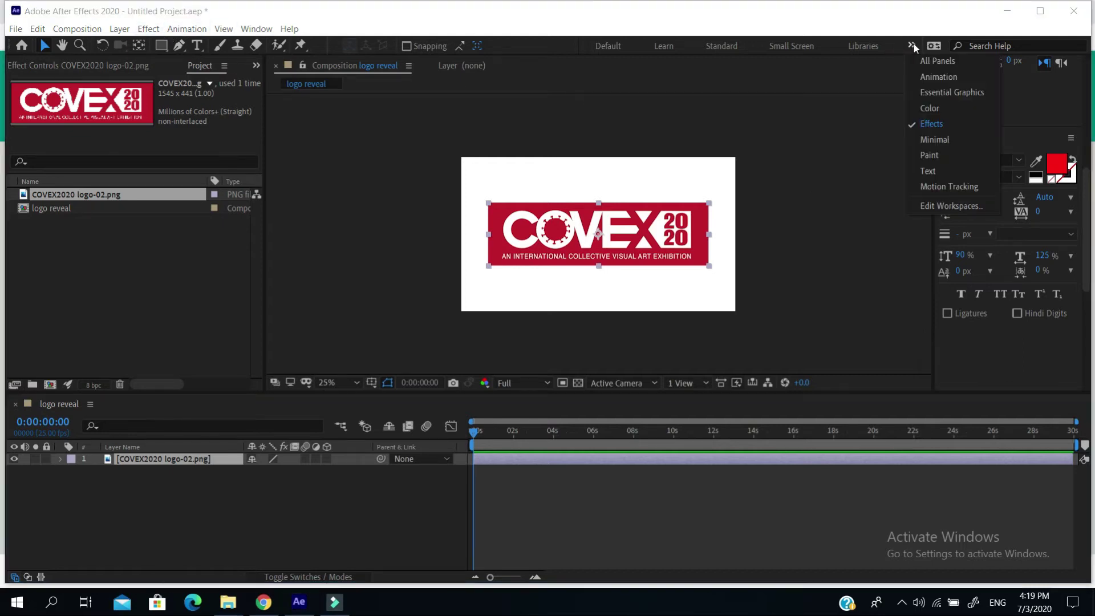
click(963, 103)
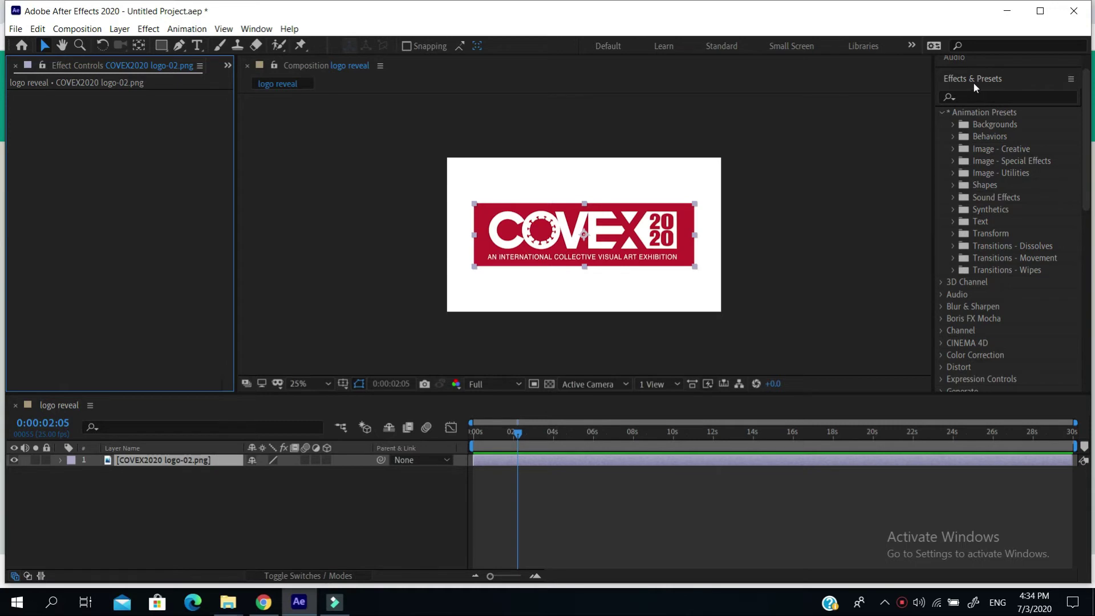
click(912, 45)
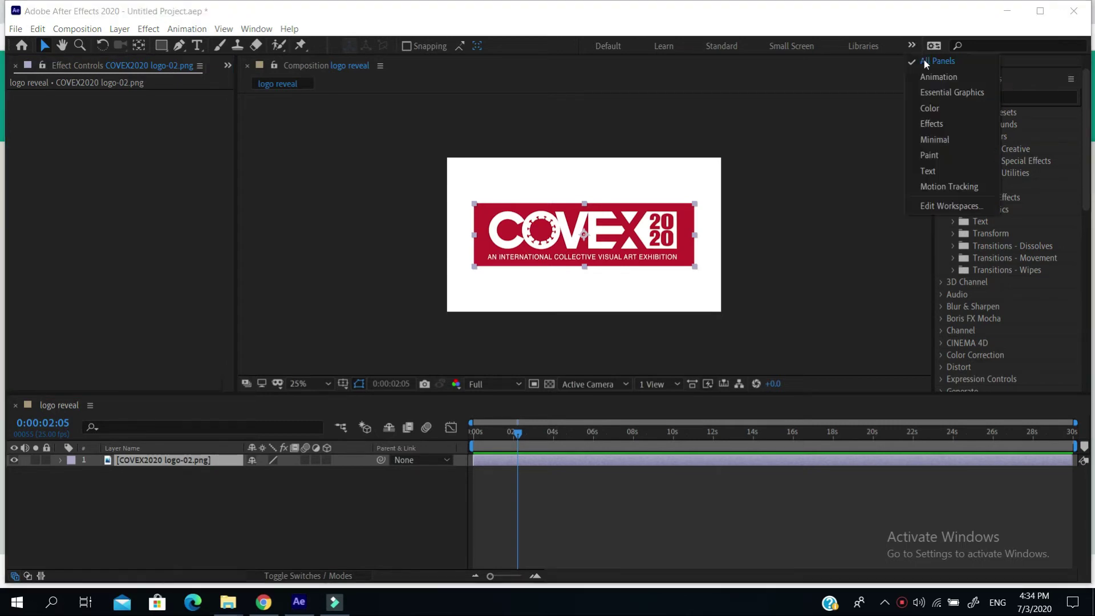
click(875, 115)
click(875, 115)
click(254, 29)
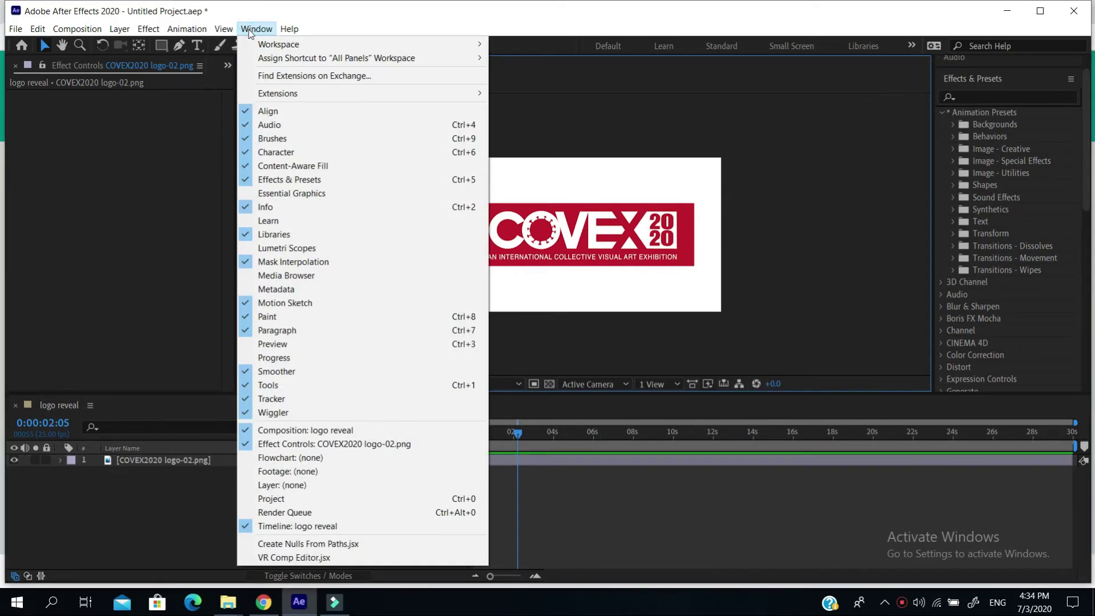
click(621, 165)
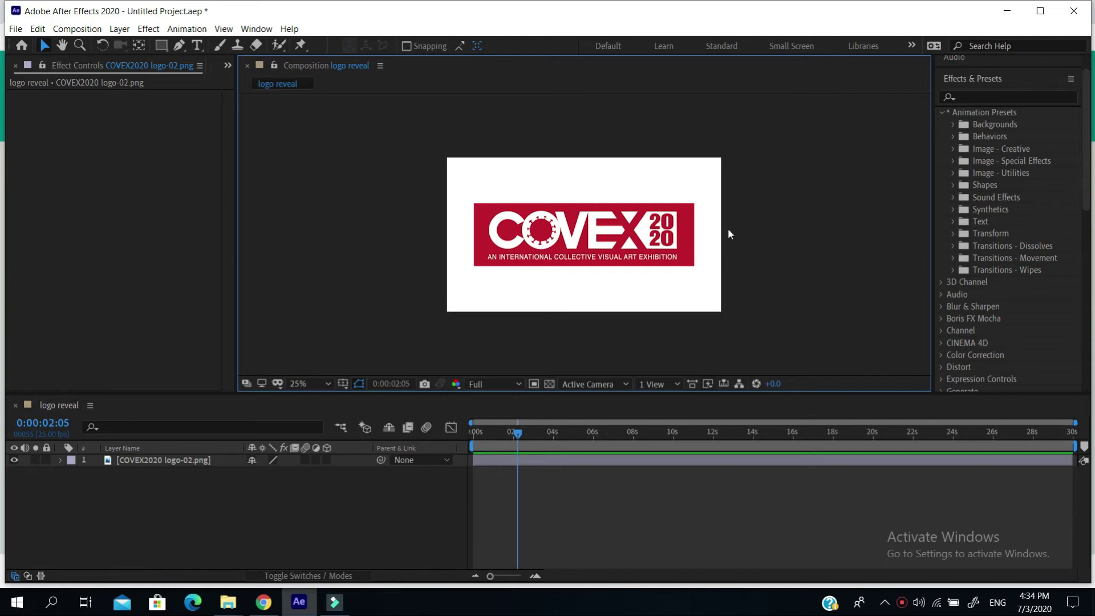
- Apply the Card Wipe - 3D swing movement transition preset to the COVEX2020 logo layer and preview it from the first frame
click(686, 234)
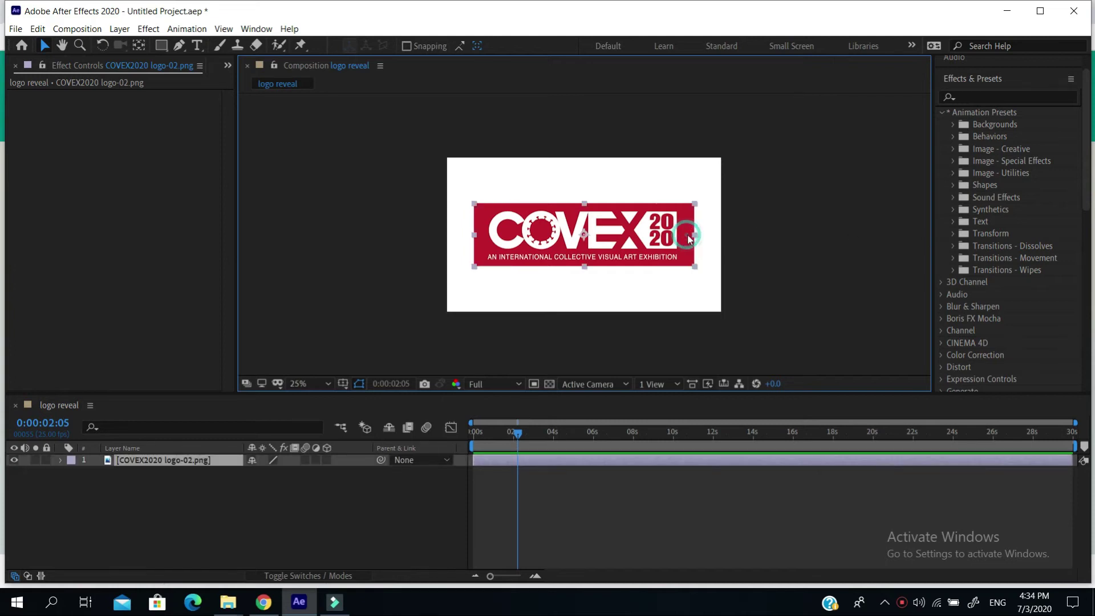
click(941, 113)
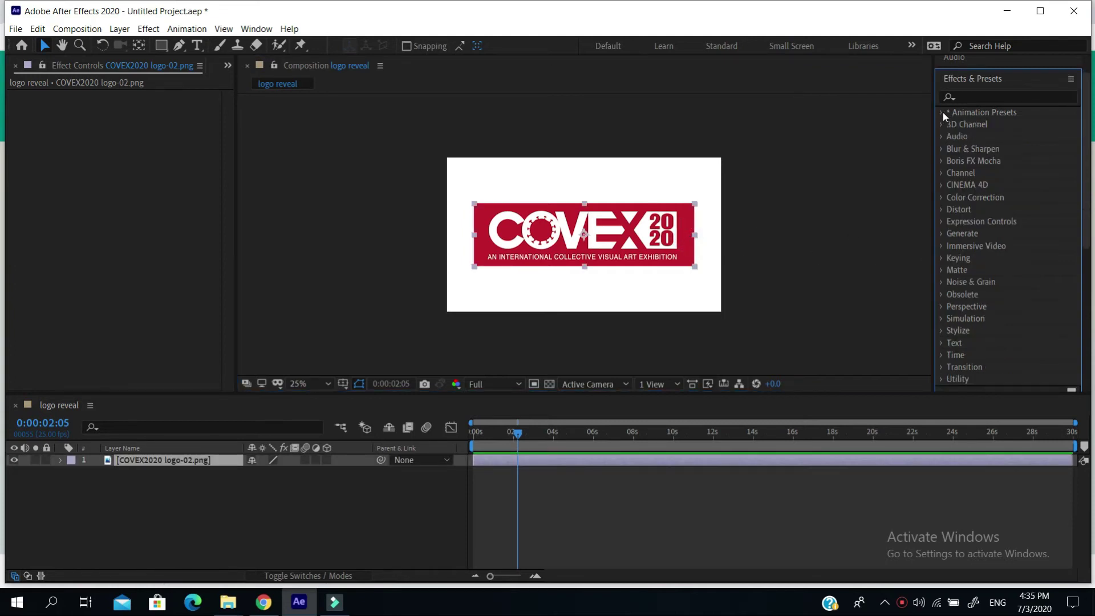
click(942, 113)
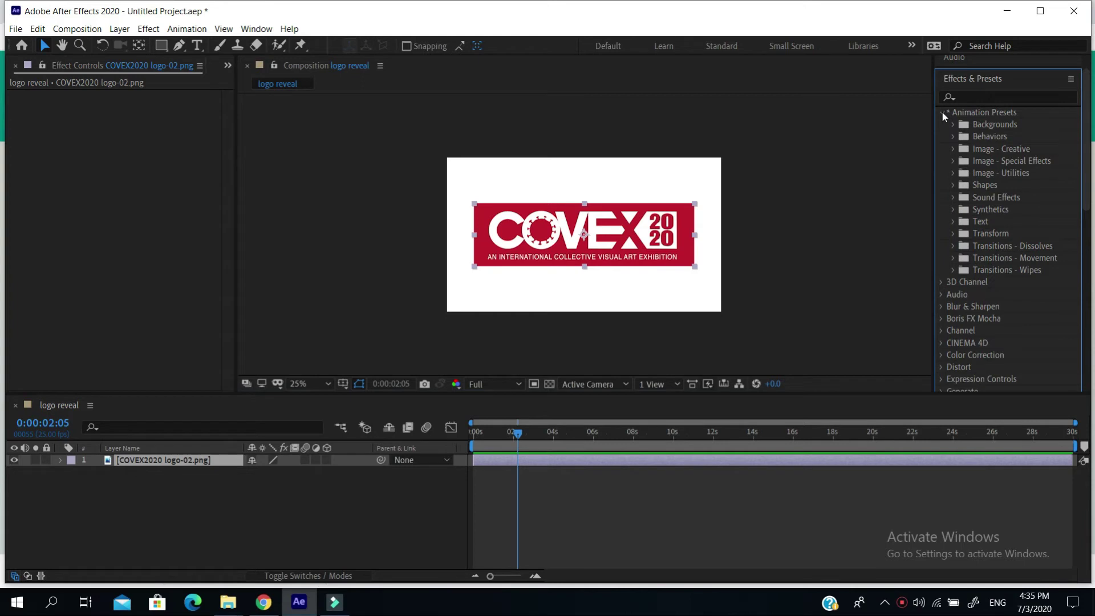
click(952, 259)
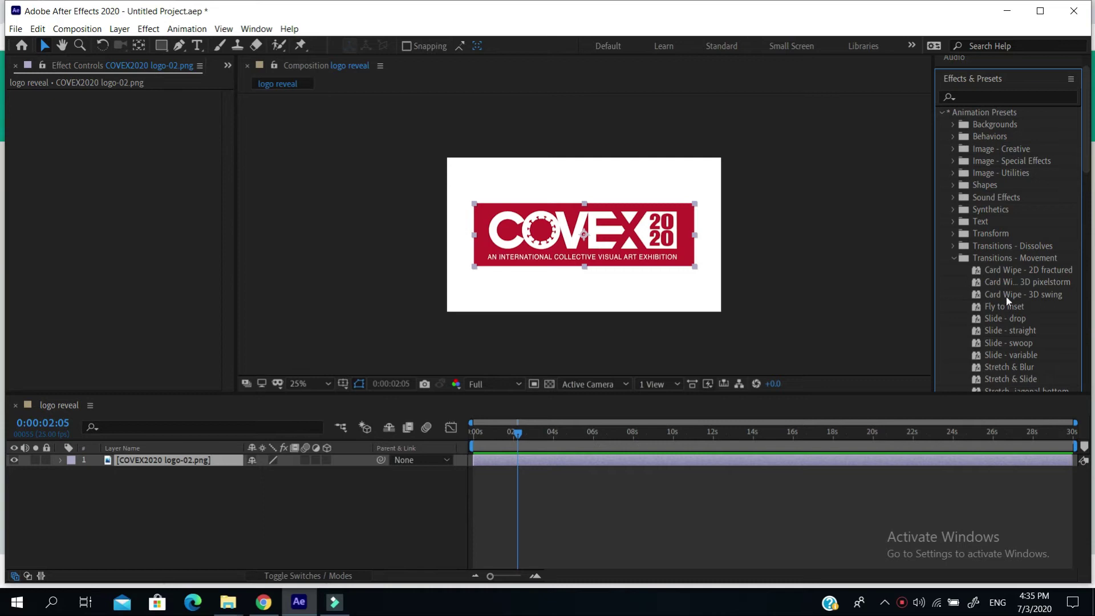
drag(1039, 294, 638, 233)
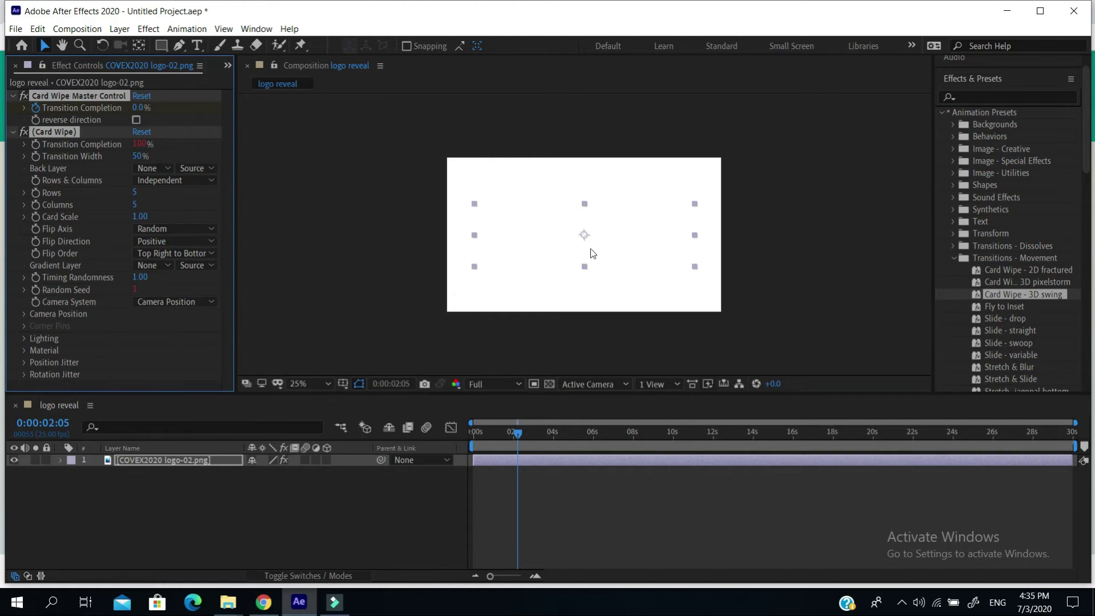
drag(516, 433, 446, 433)
key(space)
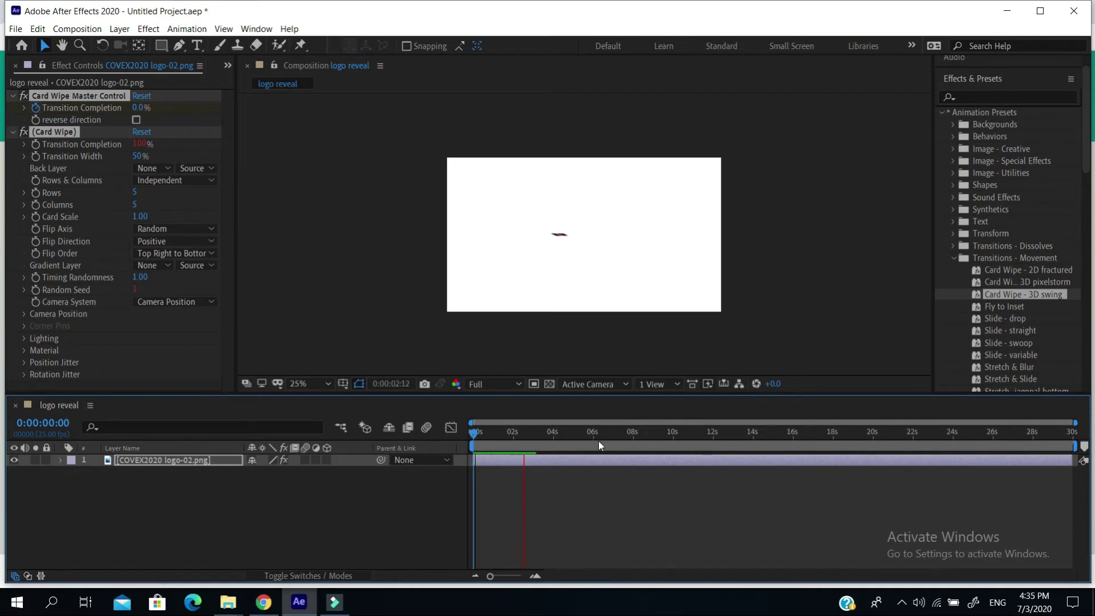
key(space)
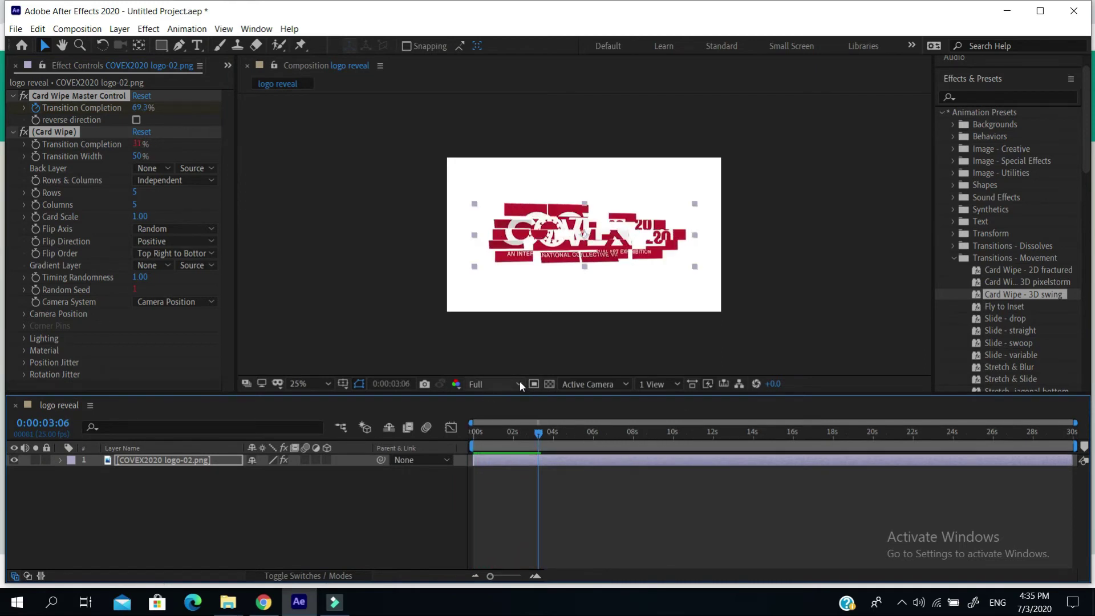
- Set the composition preview resolution to Quarter and replay the logo animation from the first frame
click(519, 382)
click(493, 465)
drag(540, 433, 463, 432)
key(space)
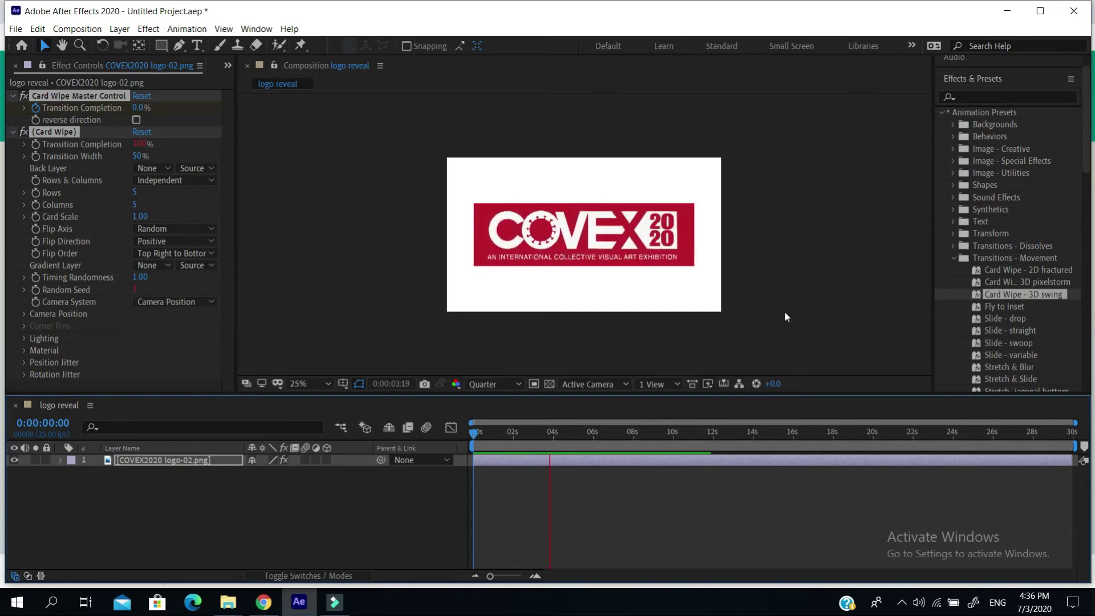
key(space)
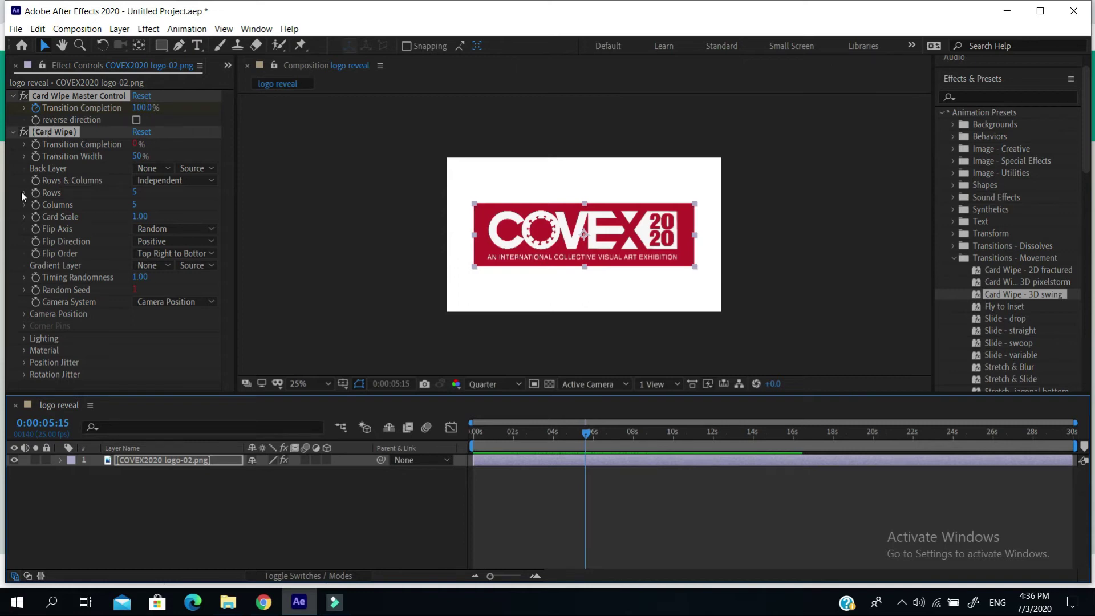
- Delete the Card Wipe Master Control and Card Wipe effects from the logo layer
click(13, 132)
click(13, 97)
click(36, 95)
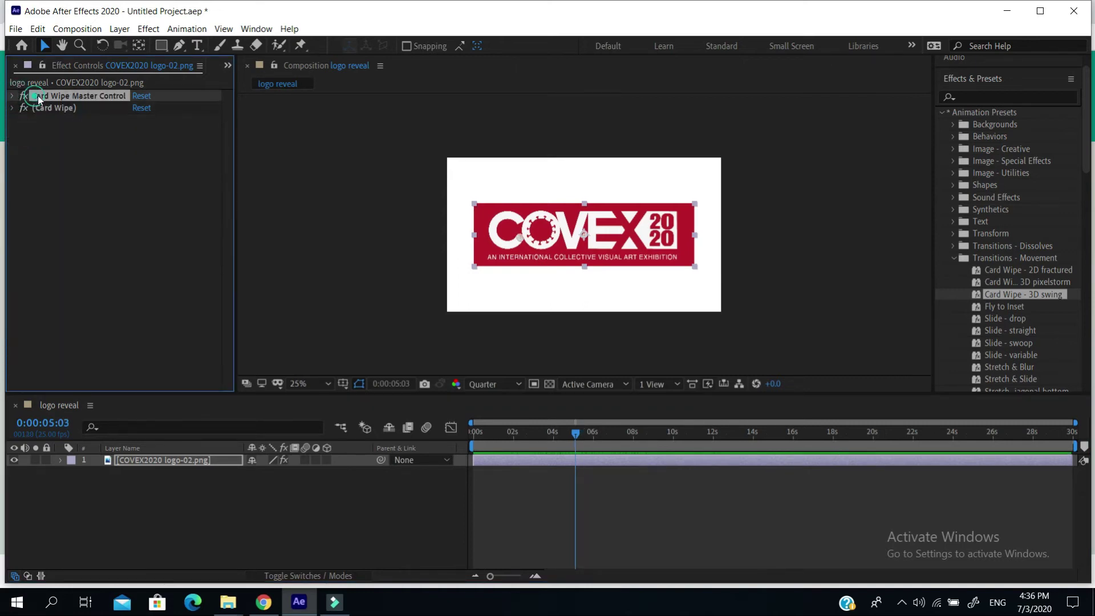
key(Delete)
click(41, 95)
key(Delete)
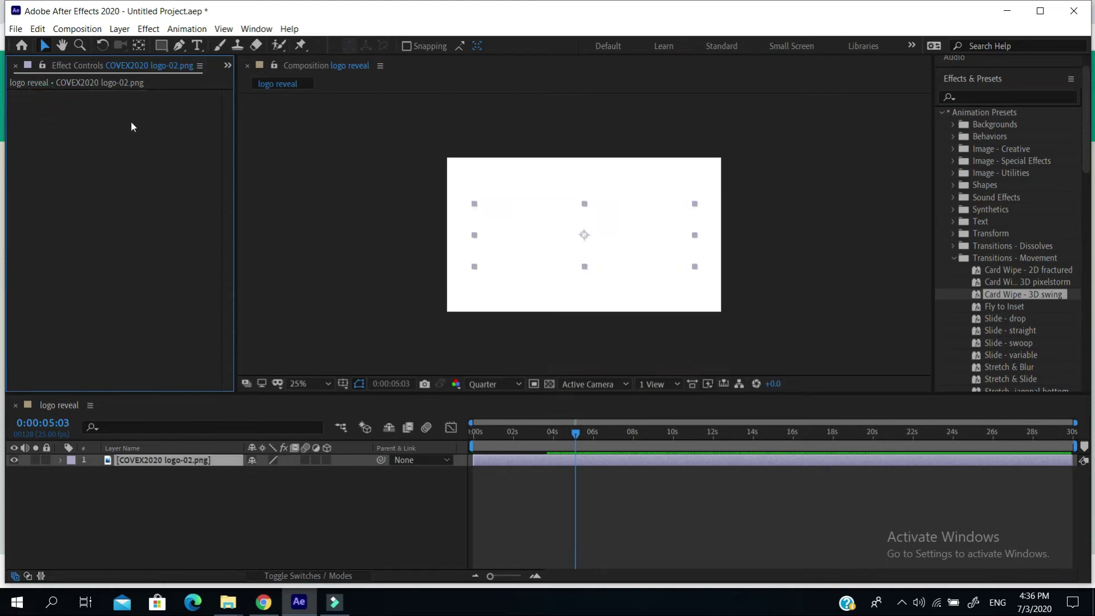
- Apply the Zoom - 3D tumble preset to the logo layer and preview it from the first frame
click(856, 302)
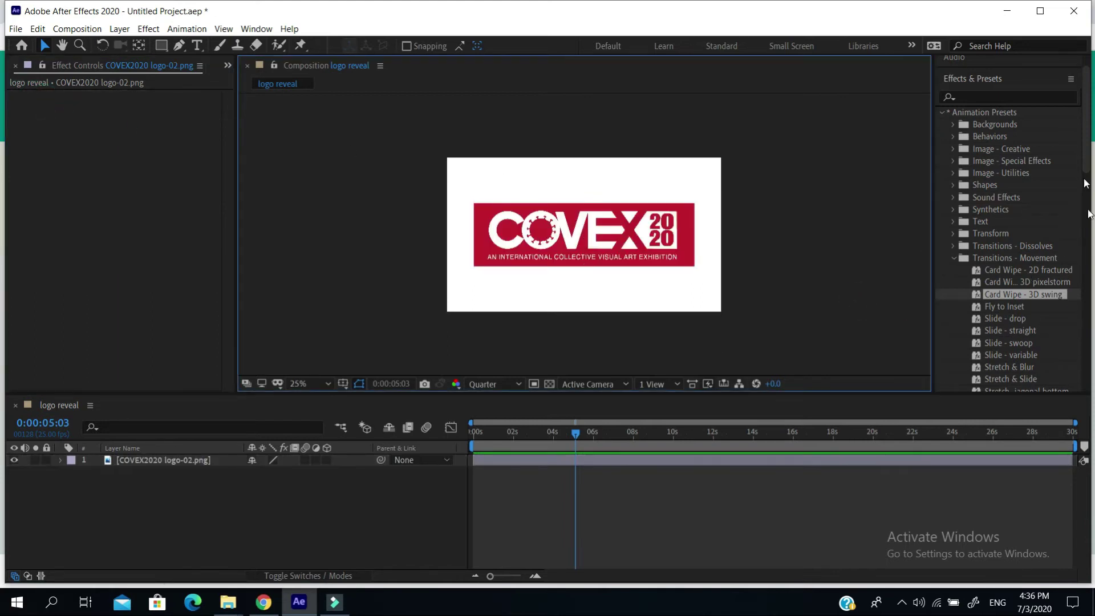
drag(1088, 154, 1091, 208)
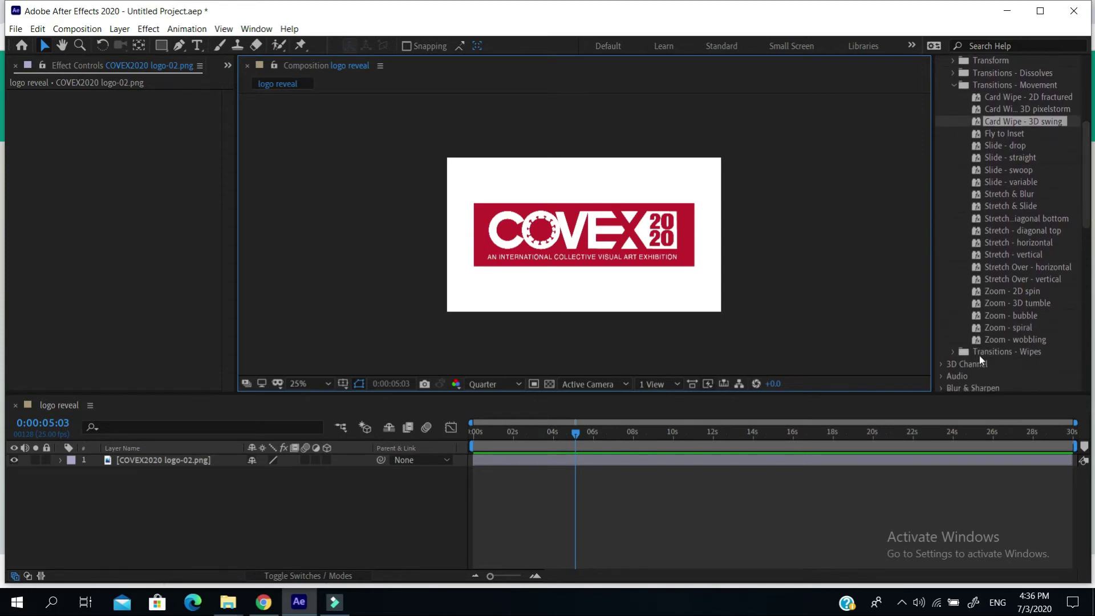
drag(1026, 304, 627, 251)
click(481, 422)
key(Home)
key(space)
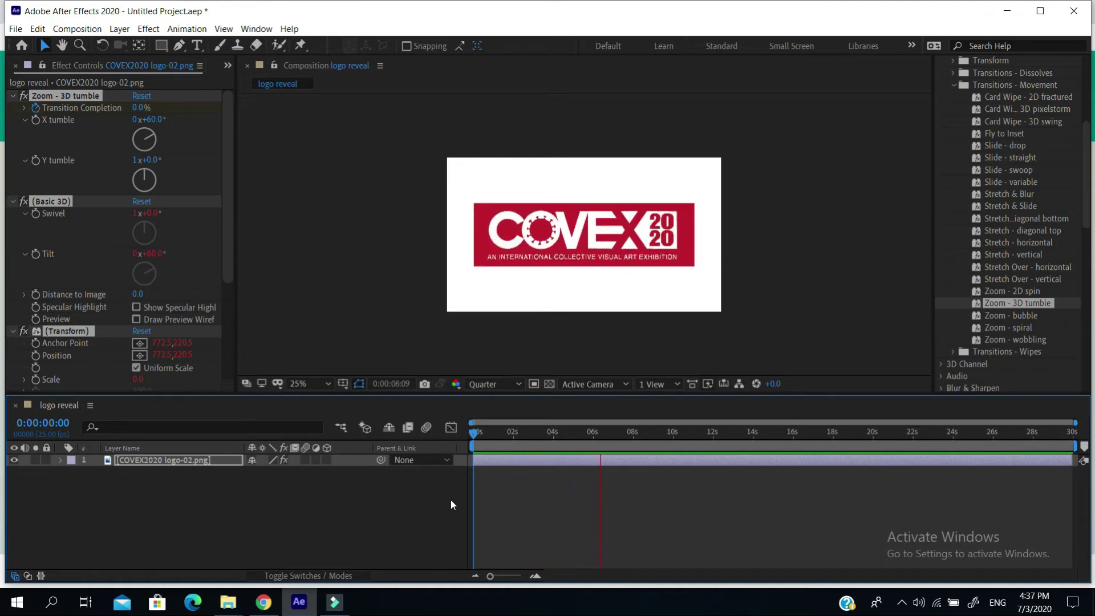
key(space)
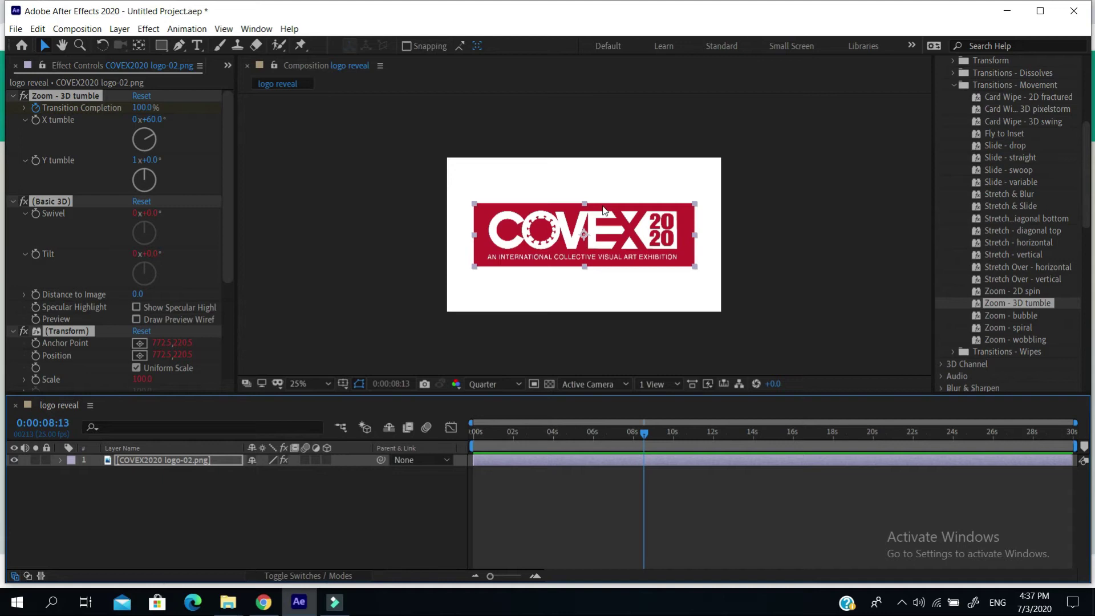
- Replace the Zoom - 3D tumble effects on the logo with the Zoom - 2D spin preset and preview it from the first frame
ctrl+click(13, 96)
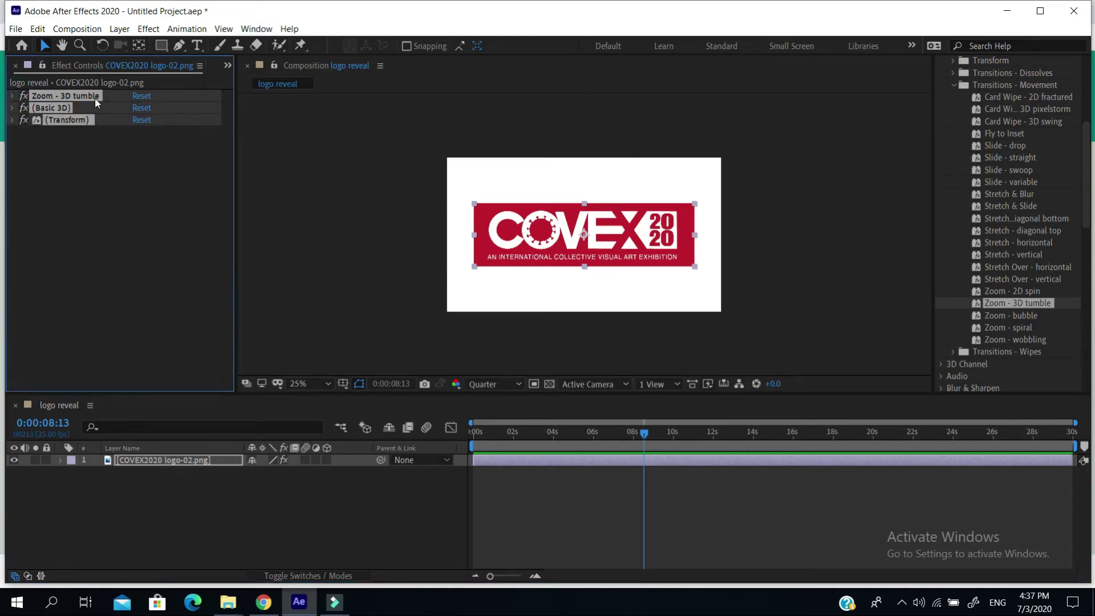
key(Delete)
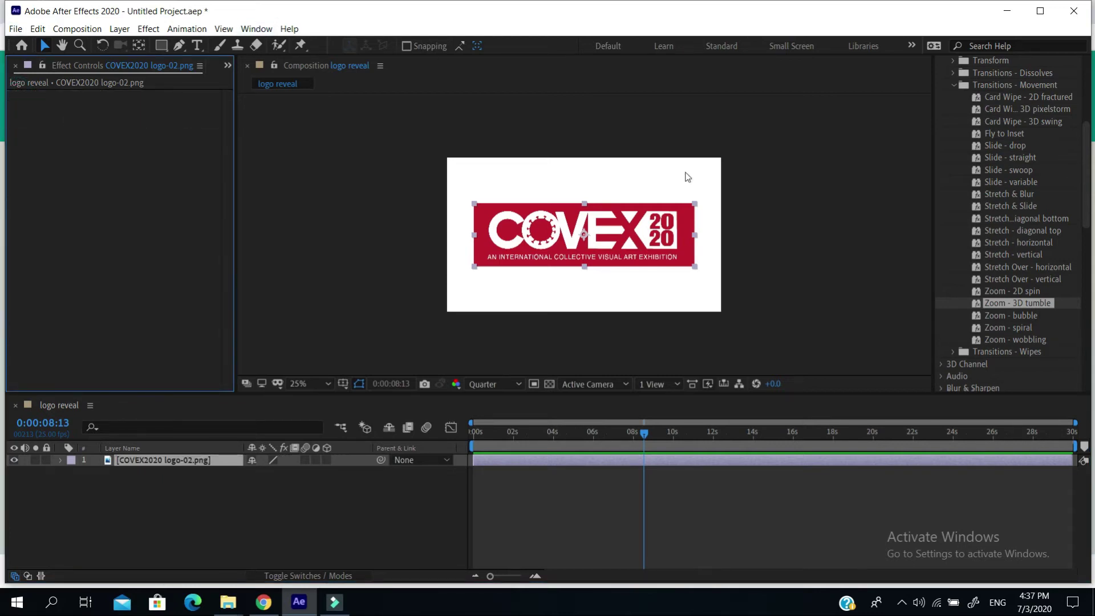
double_click(1033, 292)
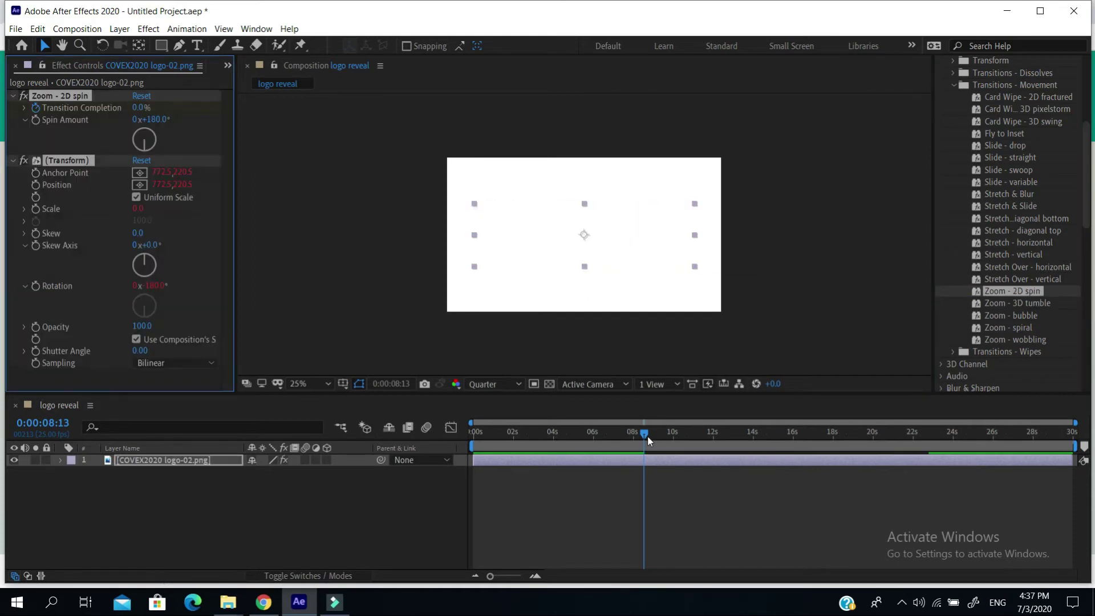
drag(604, 433, 450, 430)
key(space)
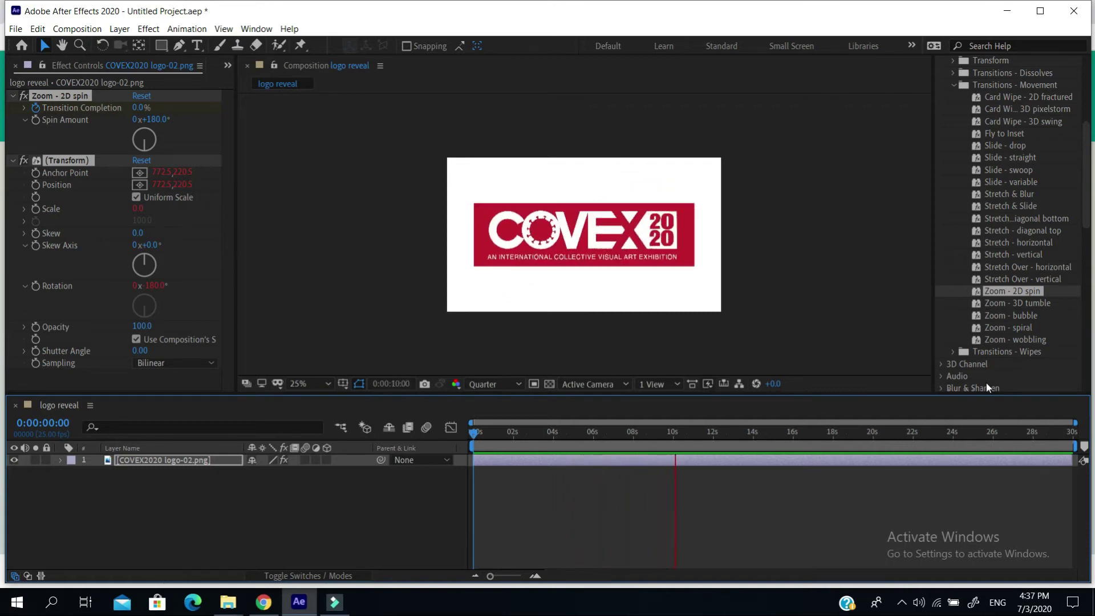
key(space)
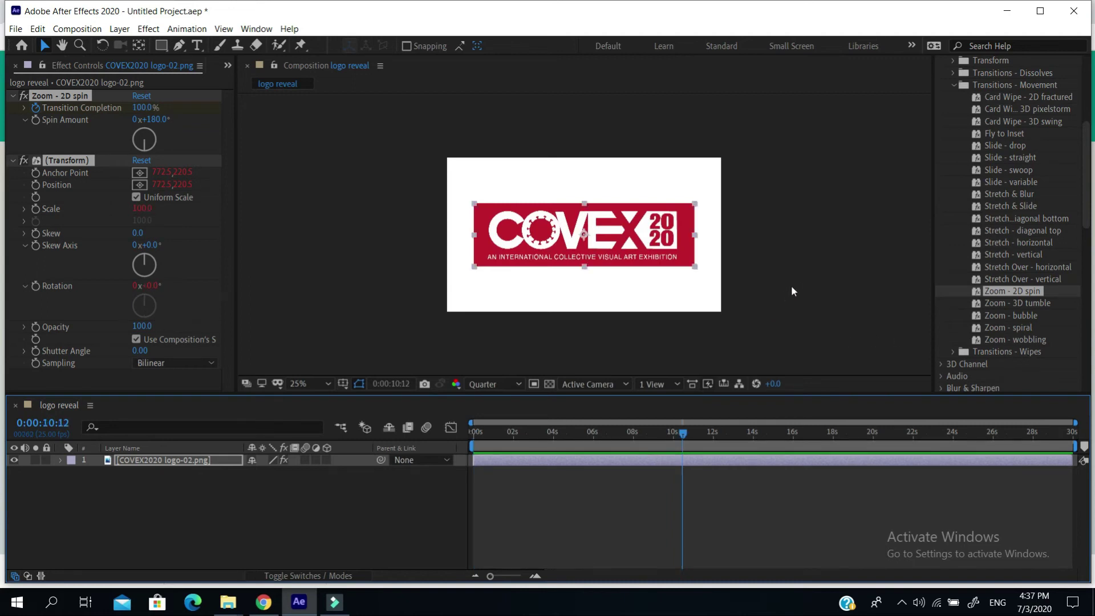
- Undo the Zoom - 2D spin preset, apply Zoom - wobbling to the logo instead, and preview it
key(ctrl+z)
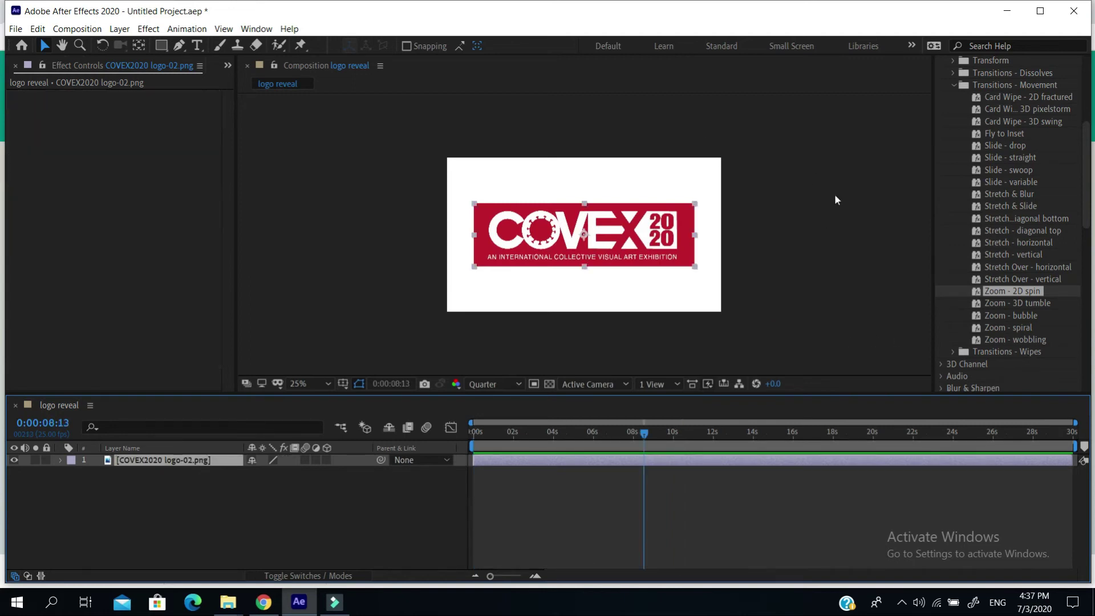
click(836, 199)
drag(1037, 341, 712, 283)
click(477, 435)
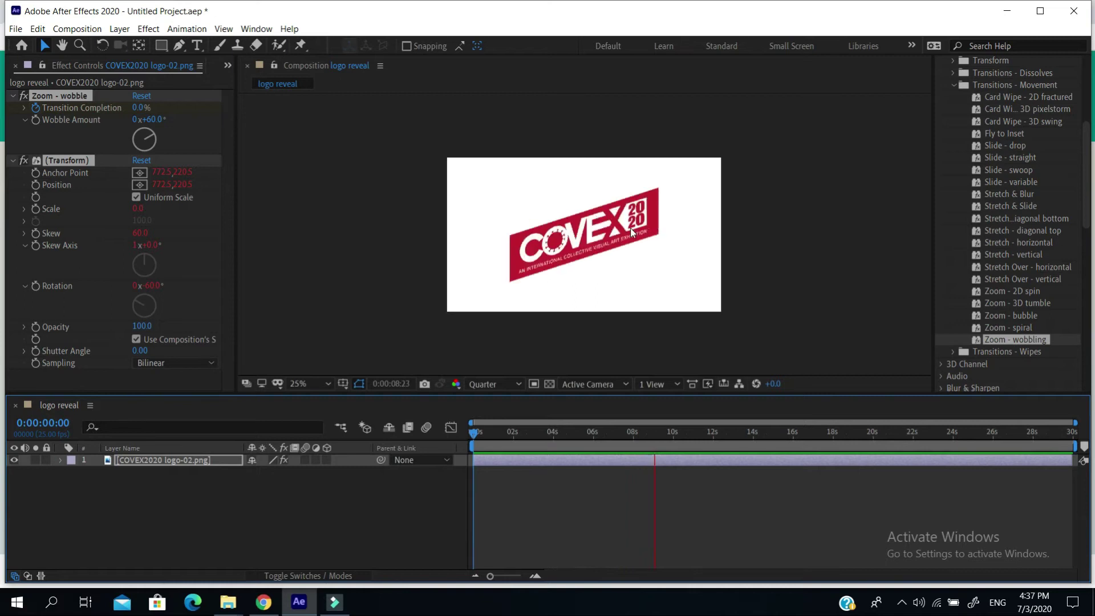
key(space)
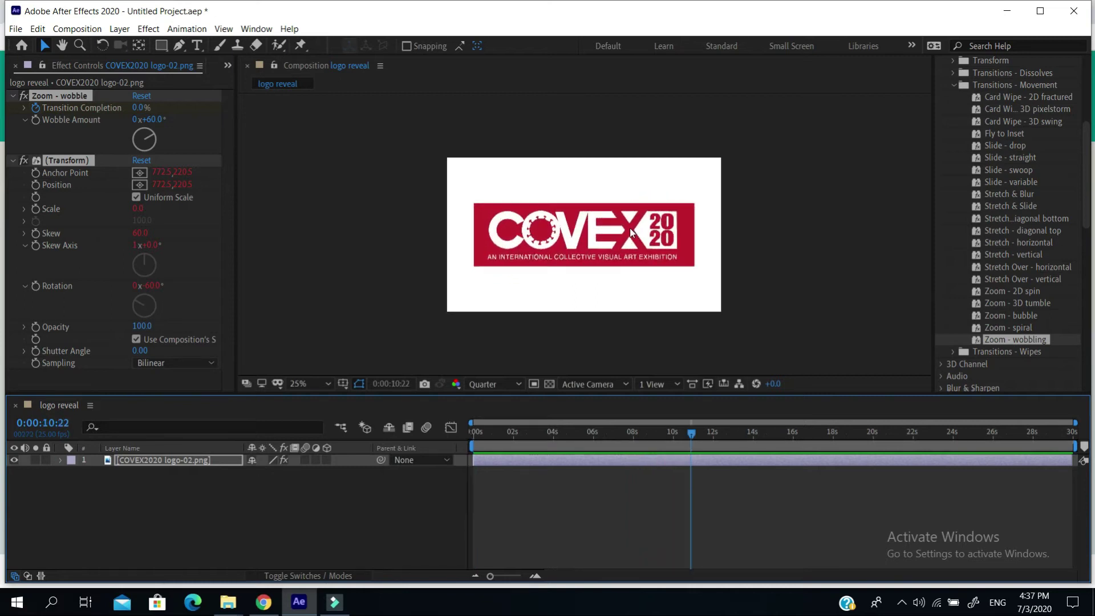
drag(692, 431, 761, 433)
key(space)
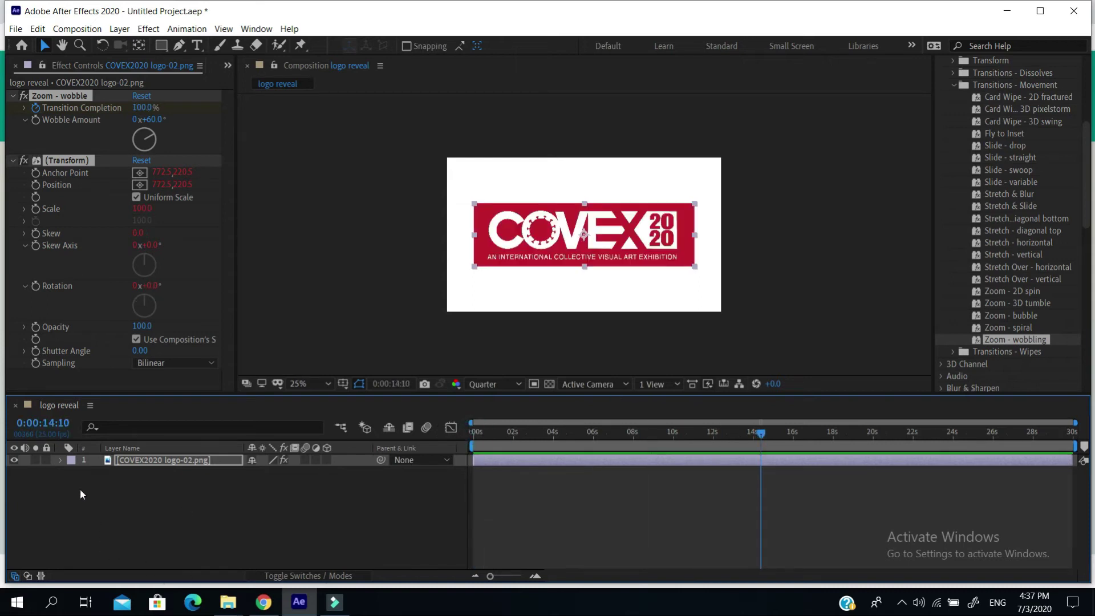
- Delete the Zoom - wobble and Transform effects from the logo layer
click(16, 97)
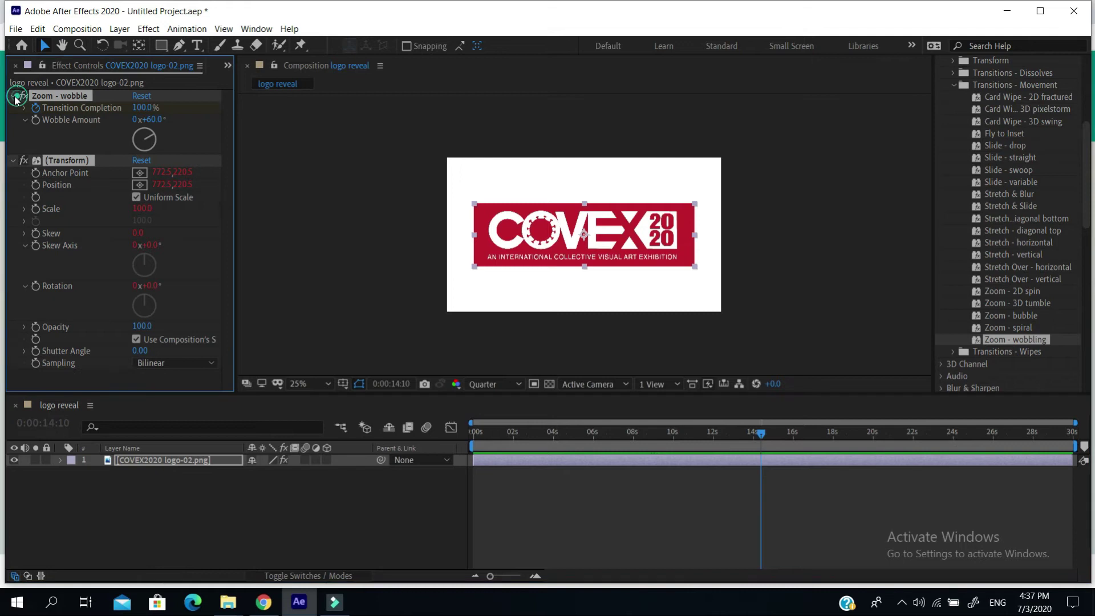
ctrl+click(14, 97)
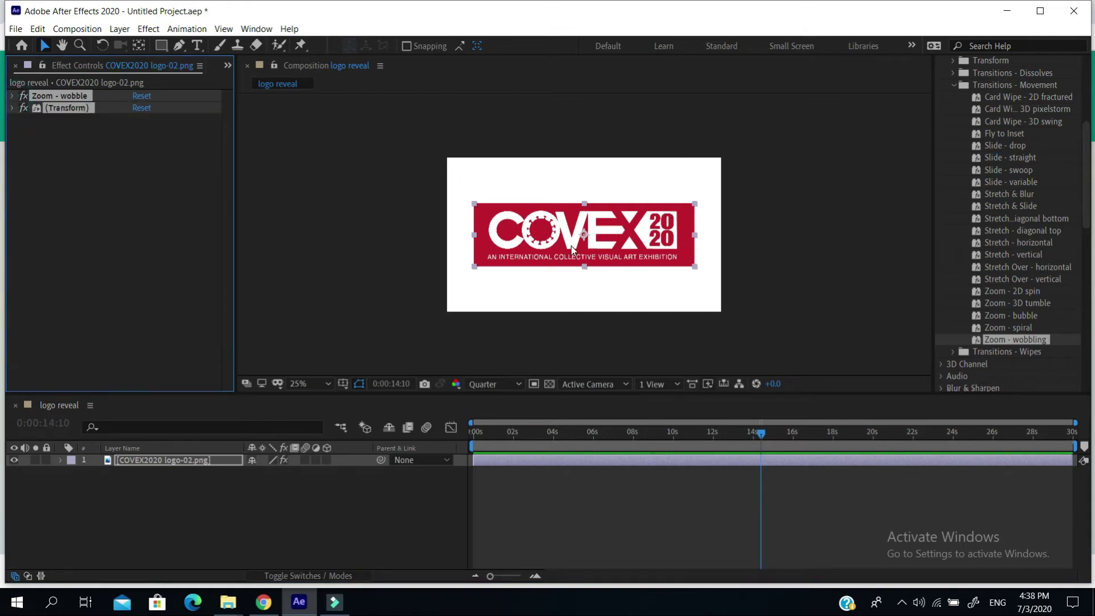
key(Delete)
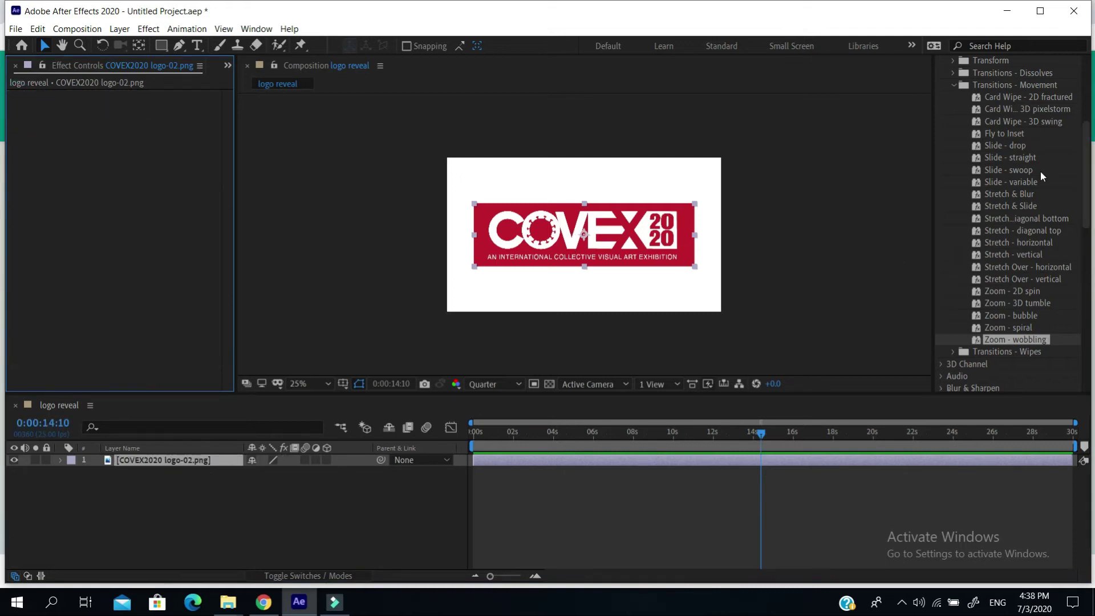
- Apply the Card Wipe - 3D swing preset to the logo layer at 0:00:14:10 and preview the animation from the first frame
drag(1036, 122, 656, 239)
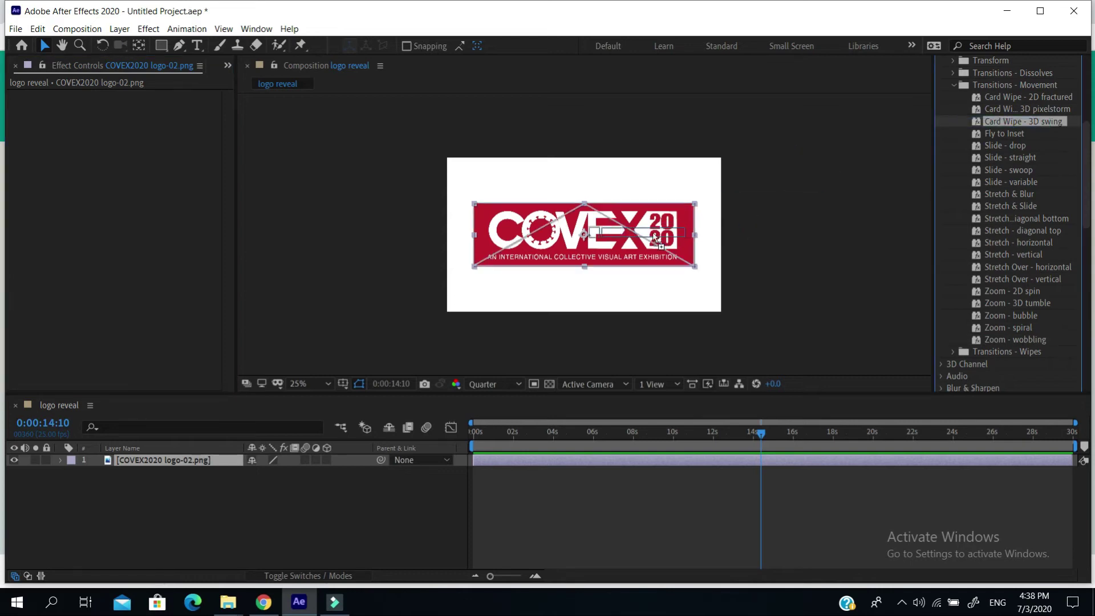
drag(762, 433, 471, 423)
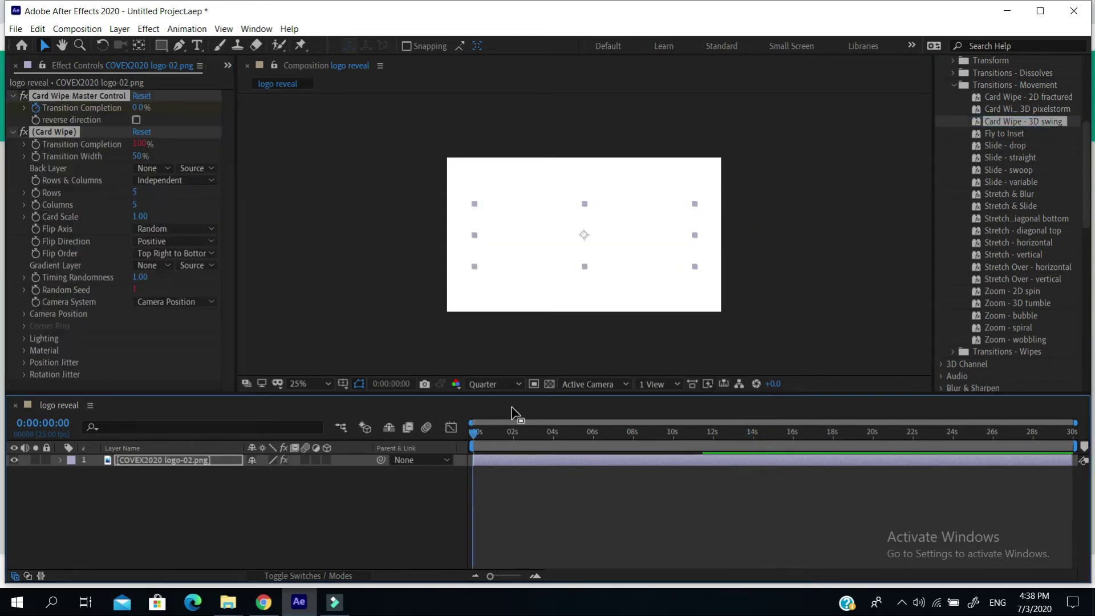
key(space)
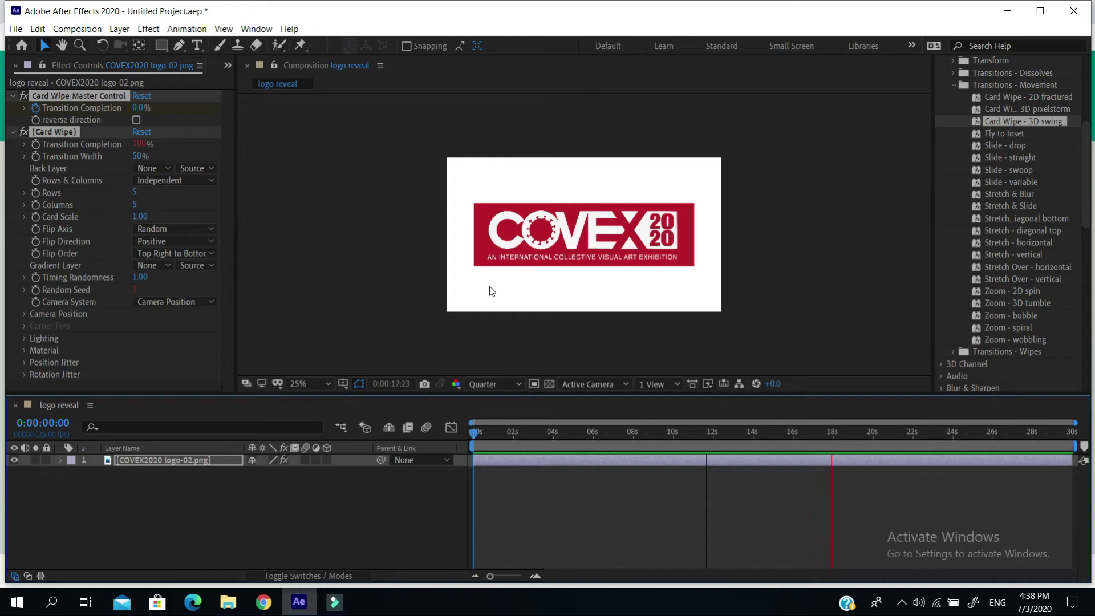
click(847, 197)
key(space)
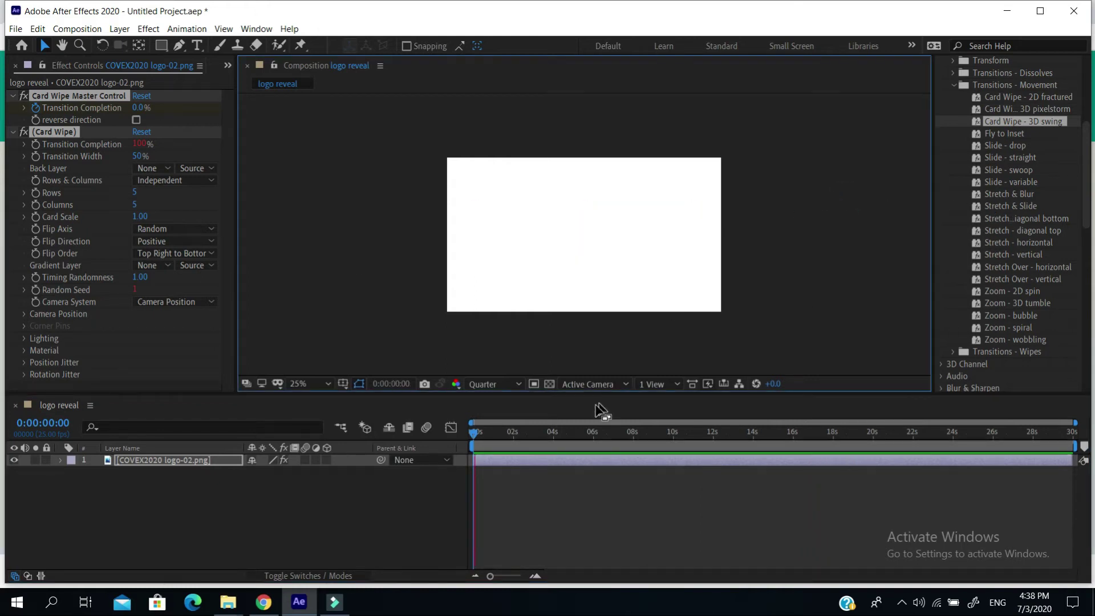
- Scrub through the logo animation and set the current time to 0:00:21:06
drag(602, 432, 899, 439)
click(898, 433)
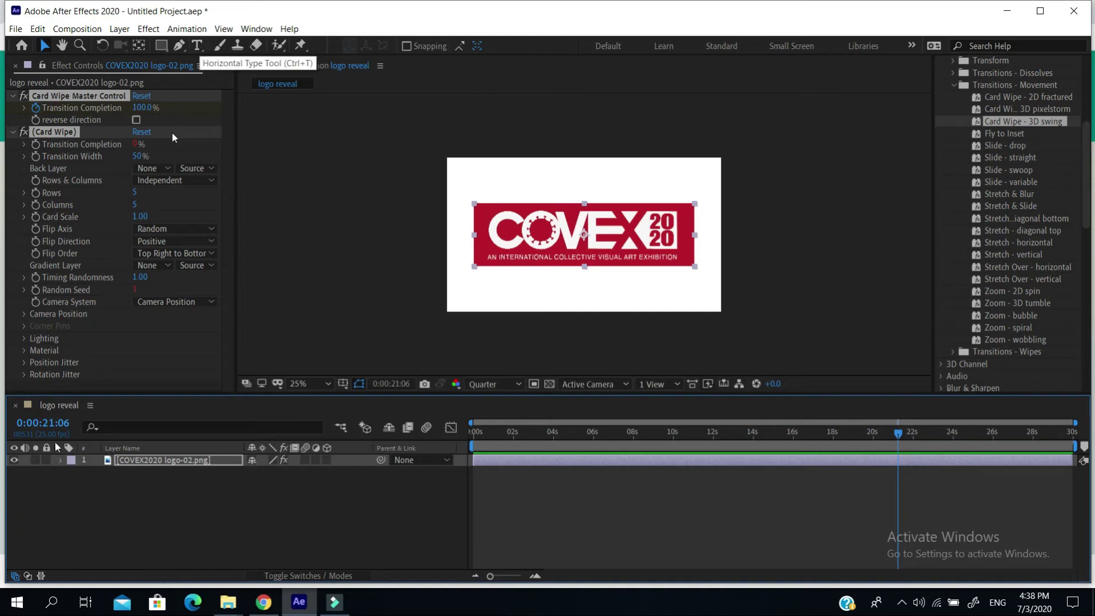
click(198, 48)
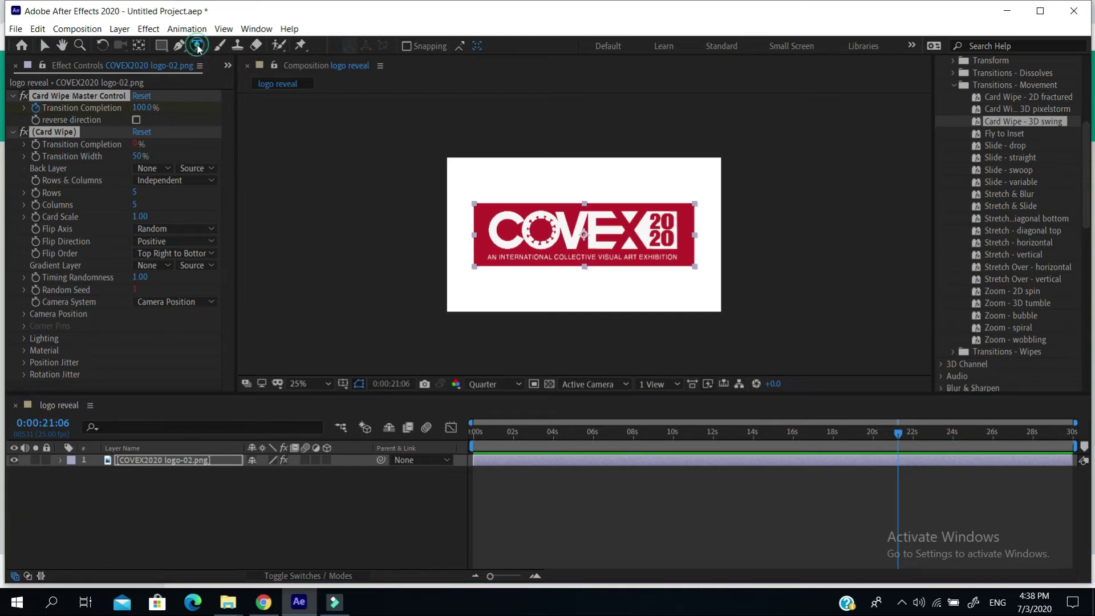
click(13, 97)
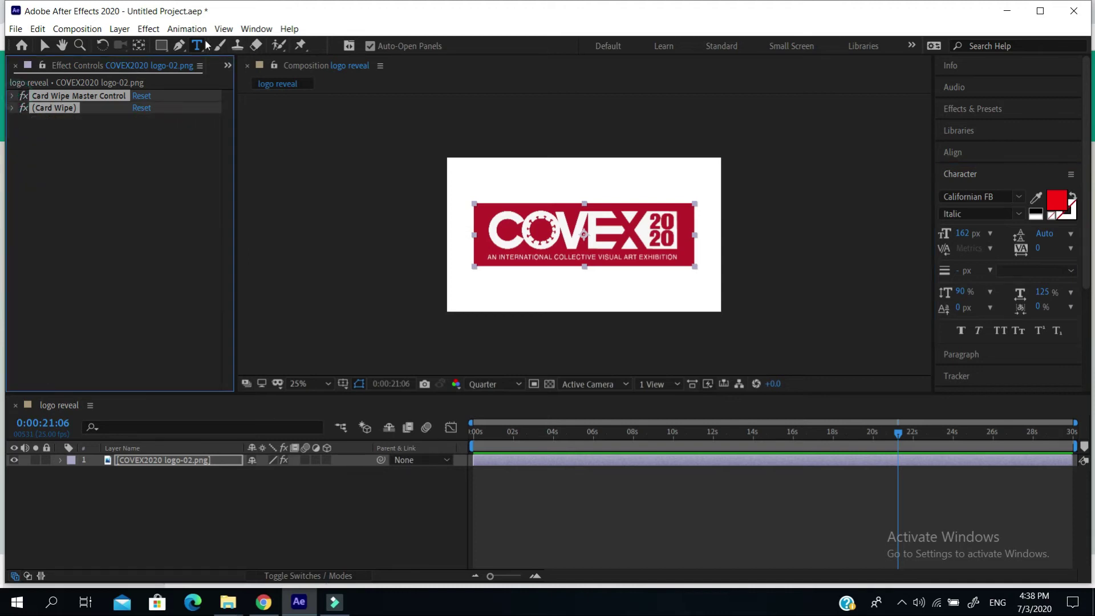
drag(497, 298, 666, 295)
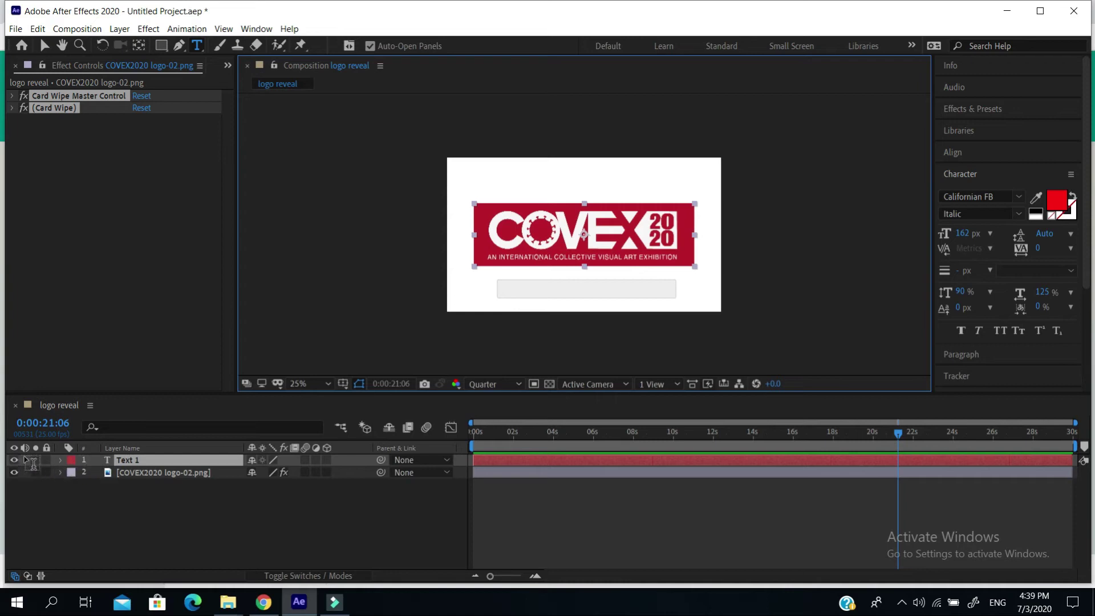
click(114, 465)
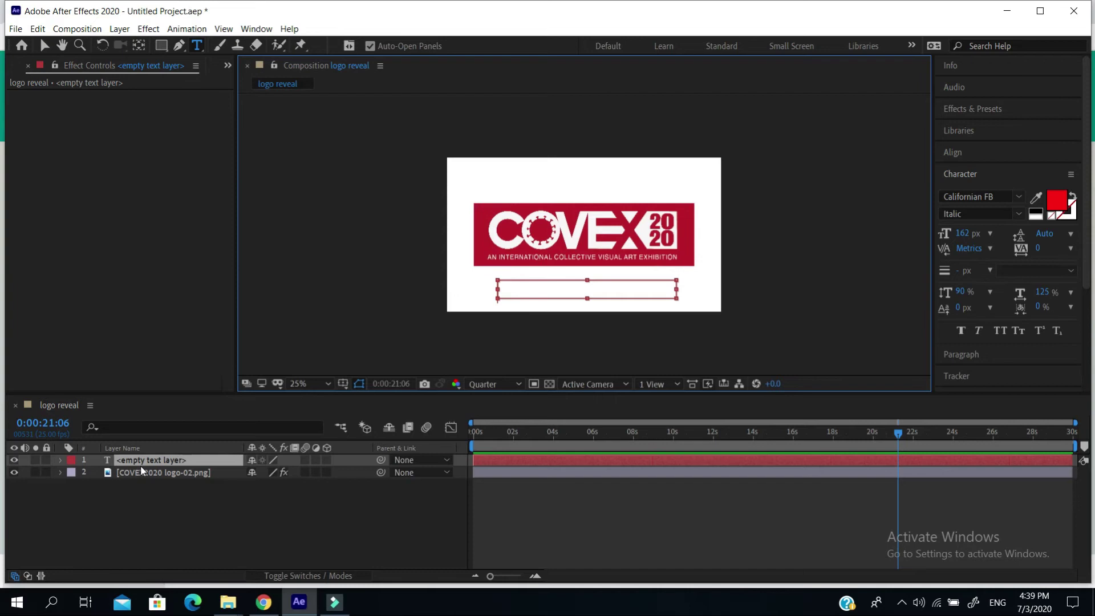
key(Delete)
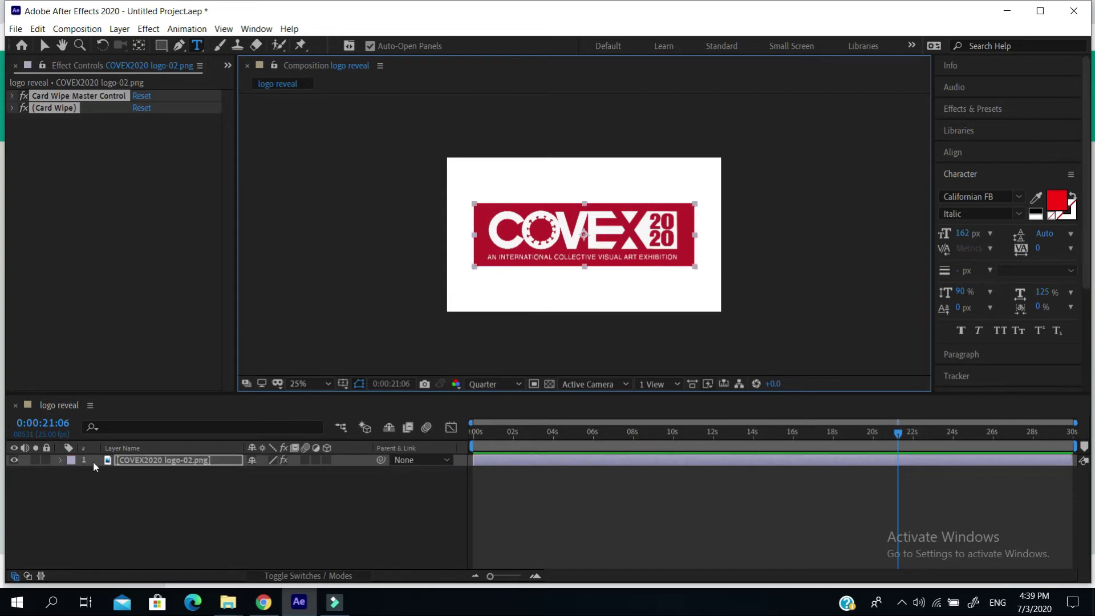
- Add a new text layer reading "welcome to uitm melaka" and position it centred just beneath the COVEX2020 logo
right_click(94, 474)
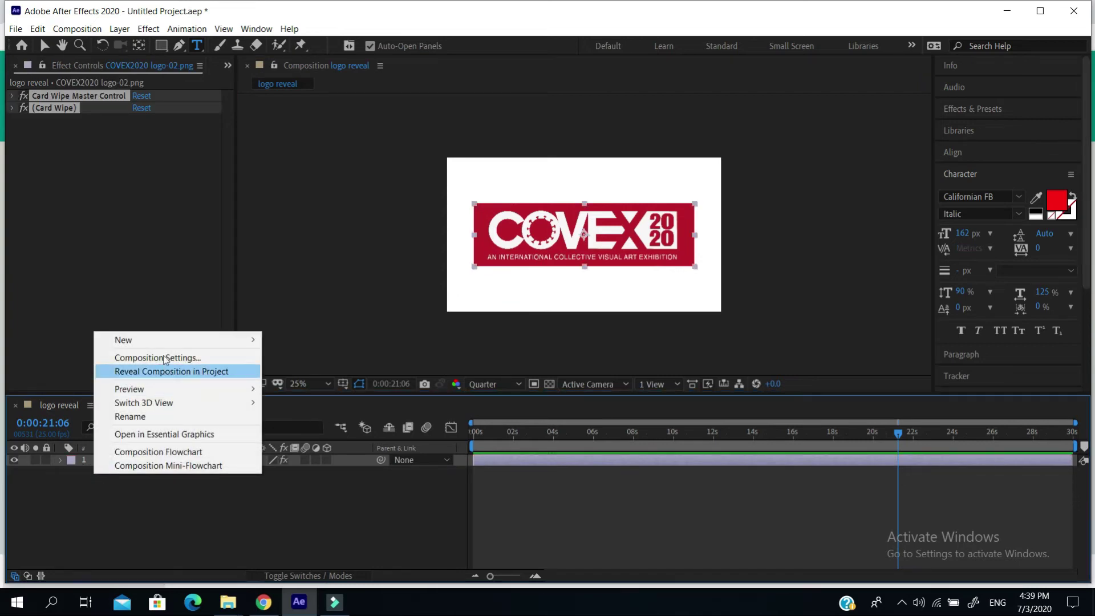
mouse_move(167, 347)
click(280, 358)
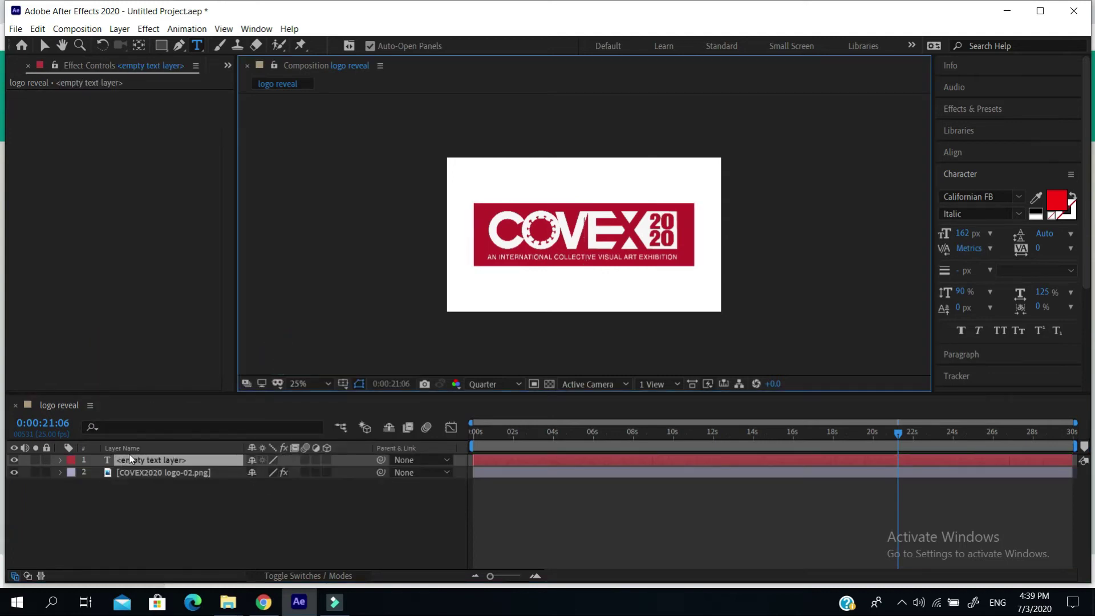
click(139, 461)
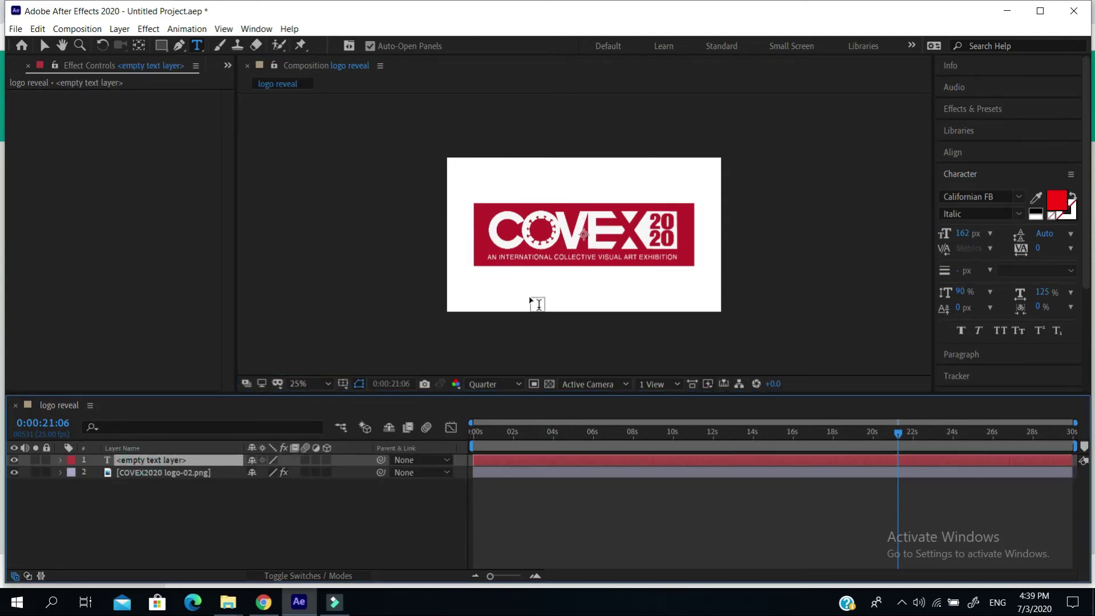
click(516, 287)
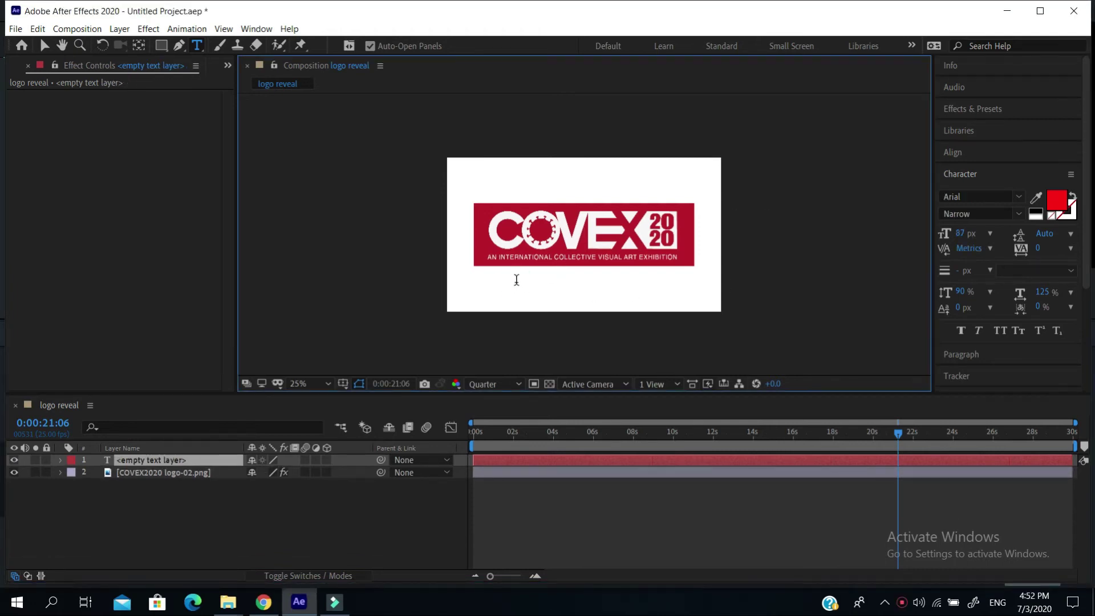
click(516, 282)
click(508, 284)
click(504, 282)
text(wel)
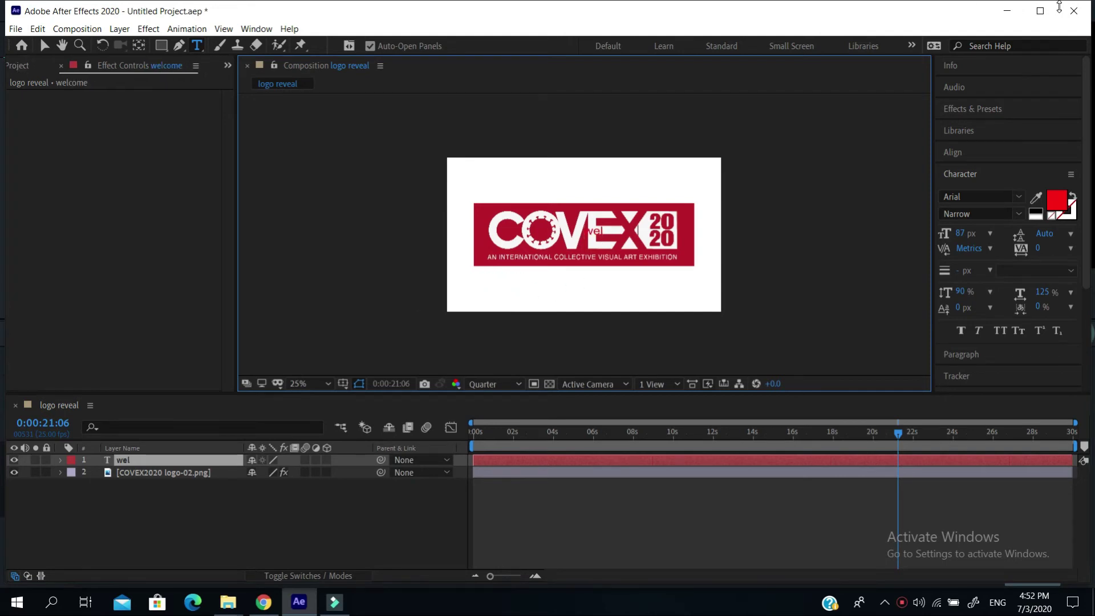
text(come to uit)
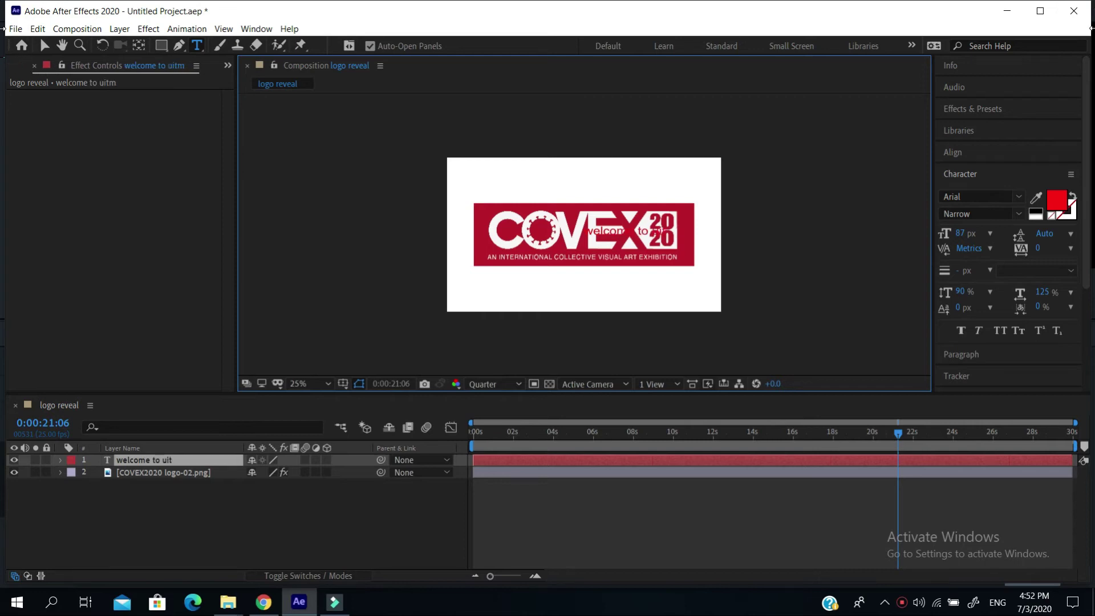
text(m melaka)
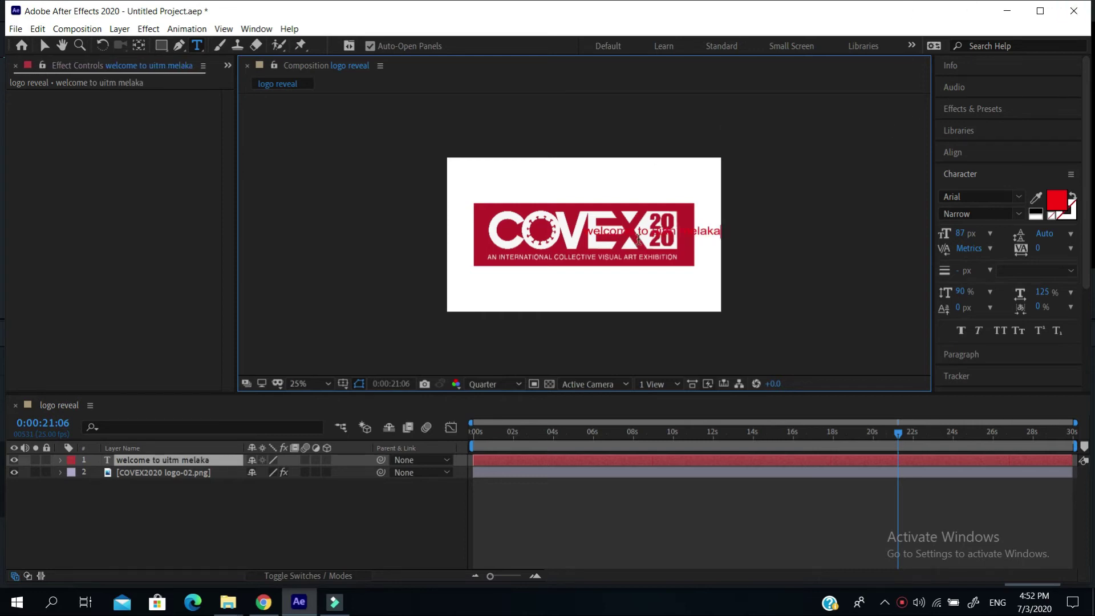
click(44, 45)
drag(644, 233, 578, 281)
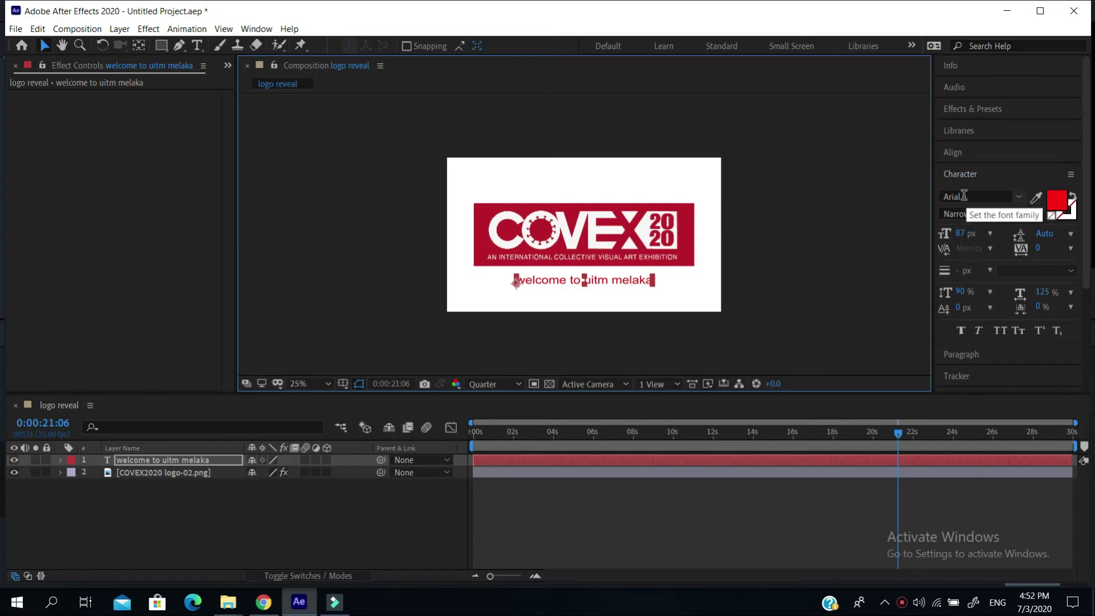
click(1020, 198)
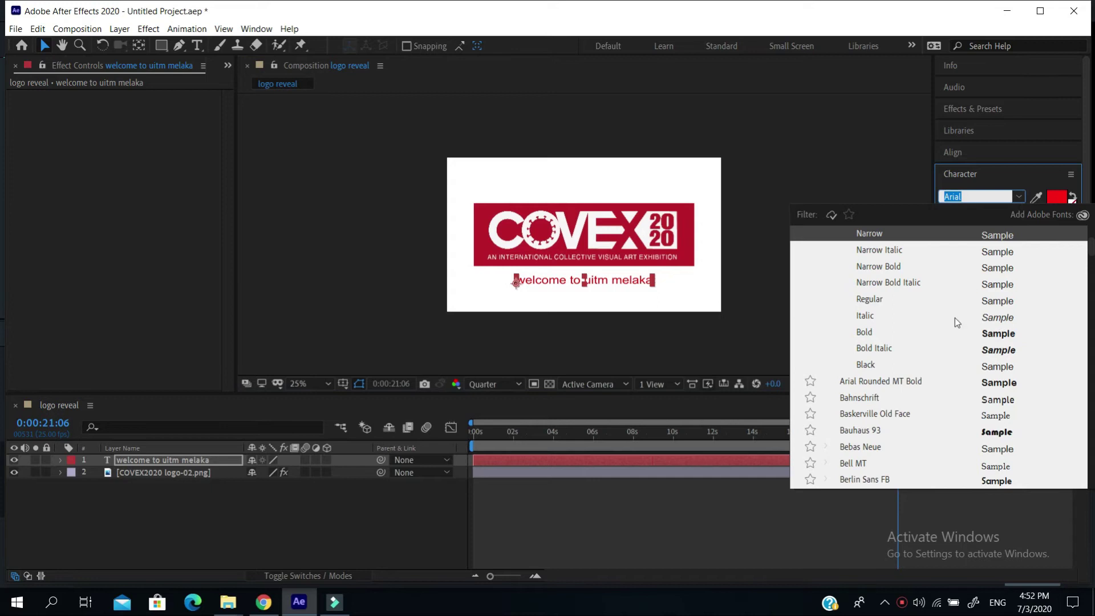
scroll(1053, 320, up, 3)
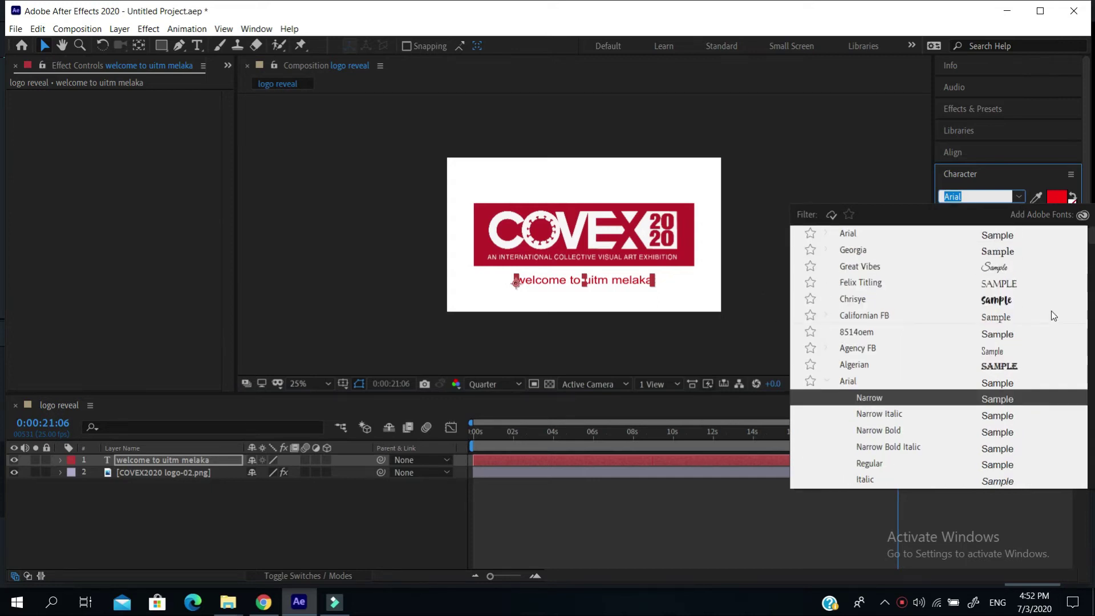
click(752, 179)
- Correct the capitalisation of the text beneath the logo so it reads "Welcome to UiTM Melaka"
double_click(629, 281)
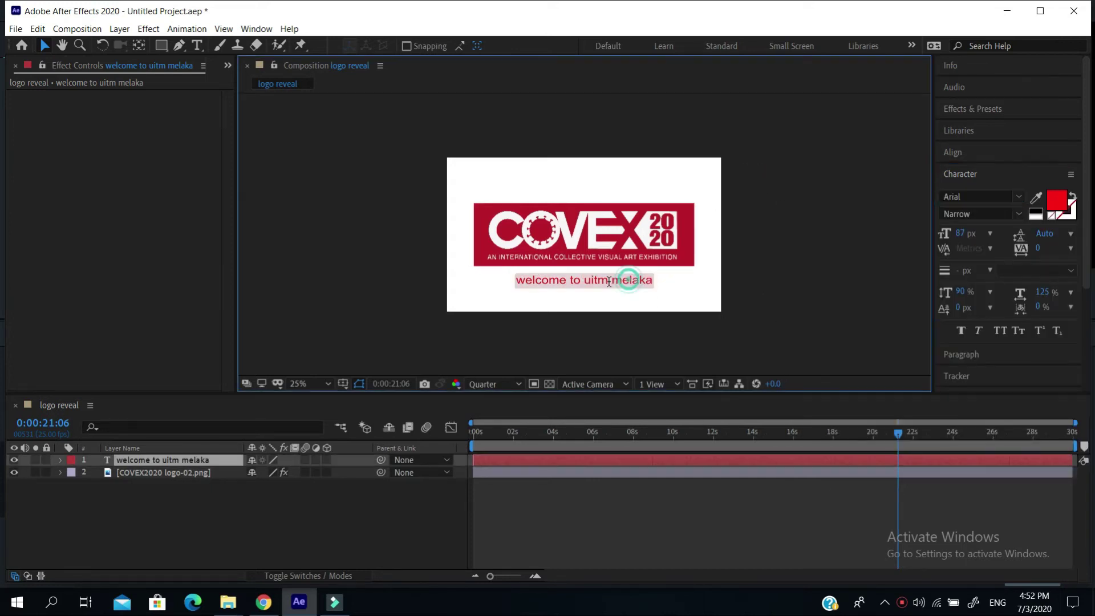
click(525, 280)
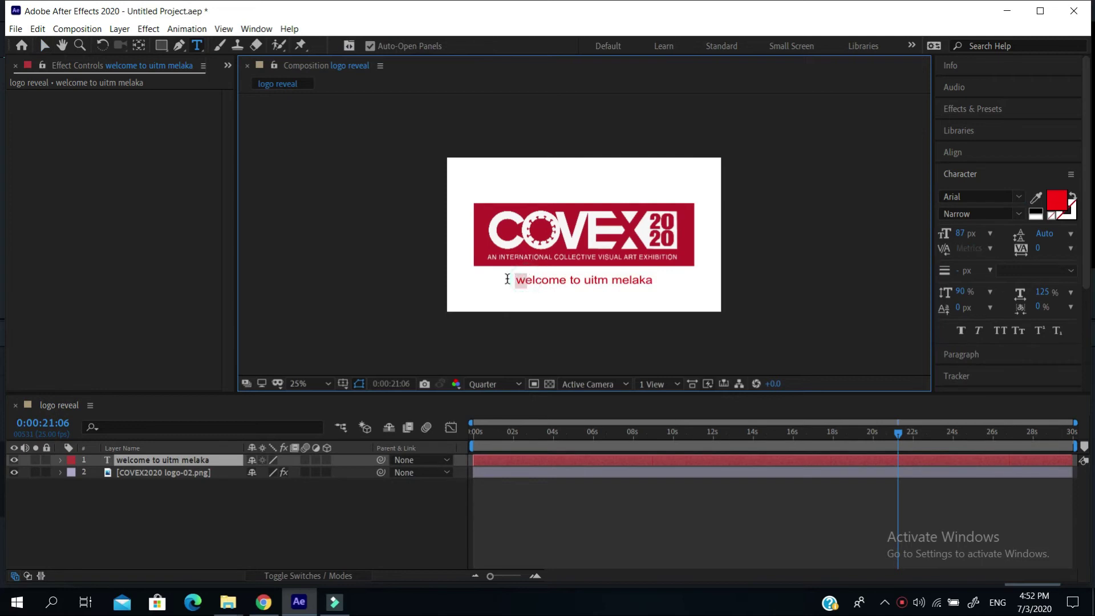
key(BackSpace)
text(W)
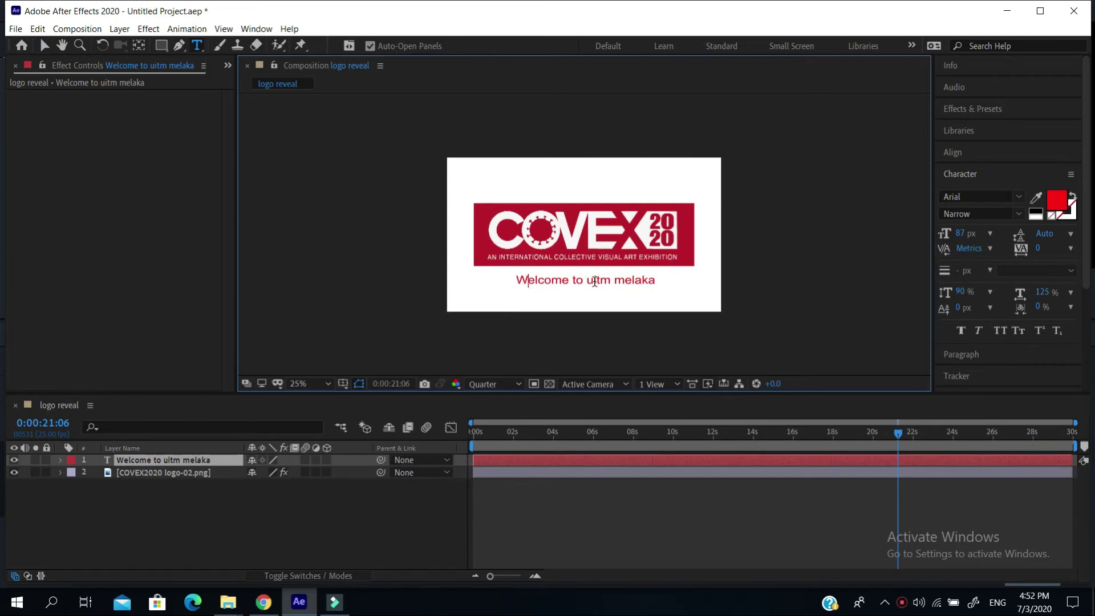
drag(594, 281, 606, 279)
text(Ui)
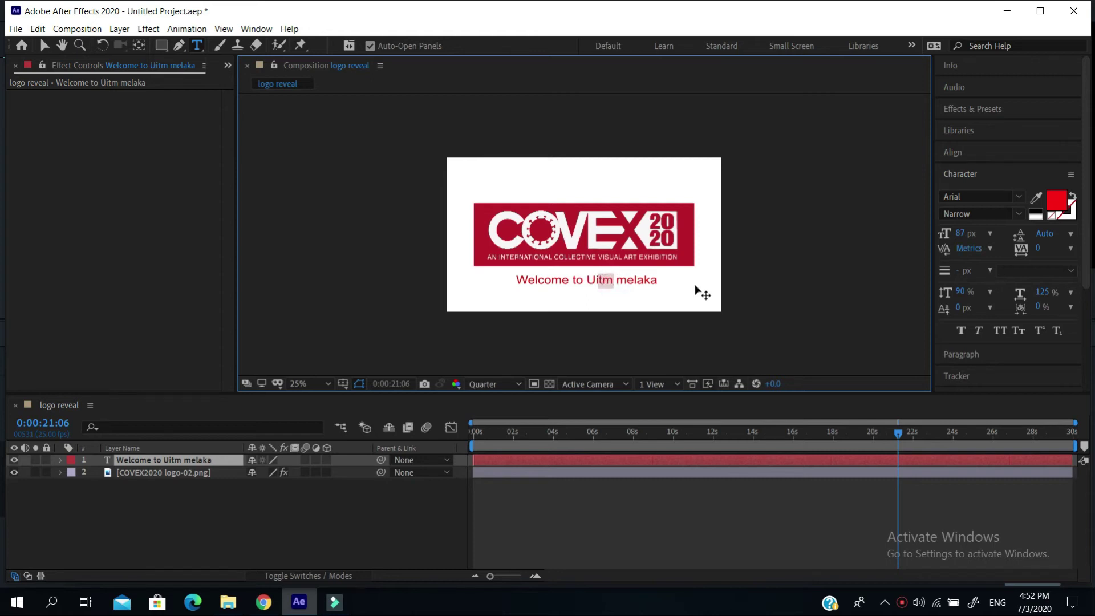
text(T)
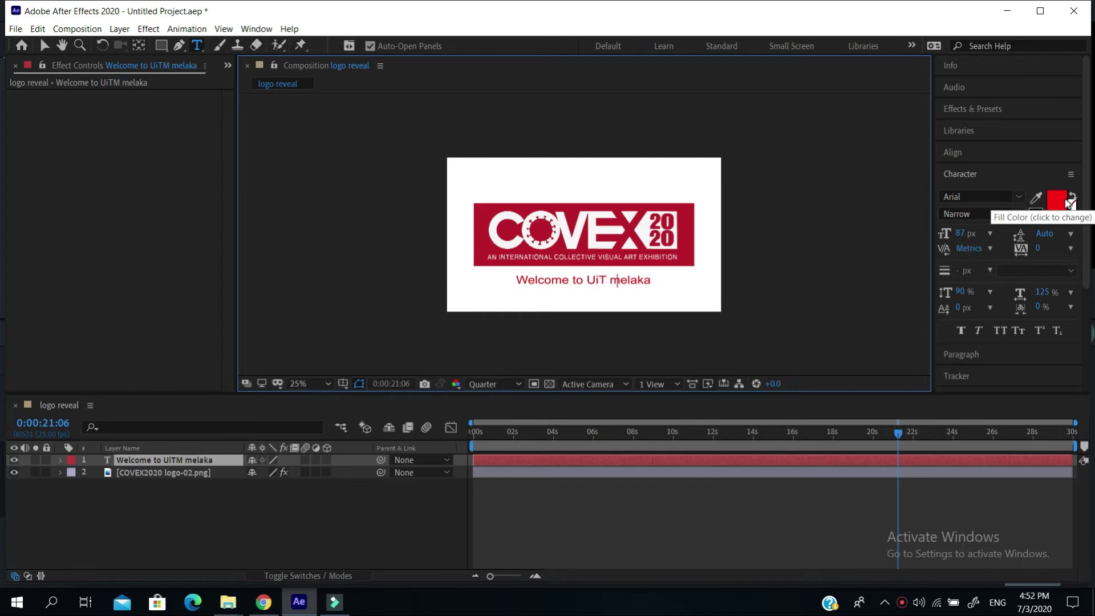
text(M)
click(631, 284)
key(BackSpace)
text(M)
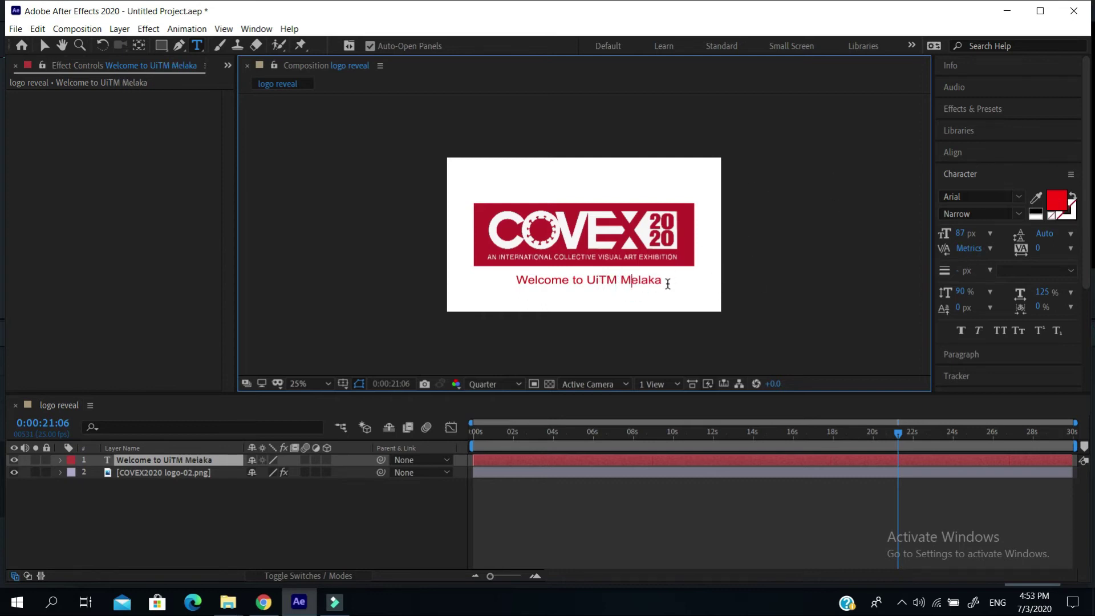
- Change the text's fill colour to near-black 070101 and shift the text slightly left beneath the logo
drag(667, 283, 508, 282)
click(42, 45)
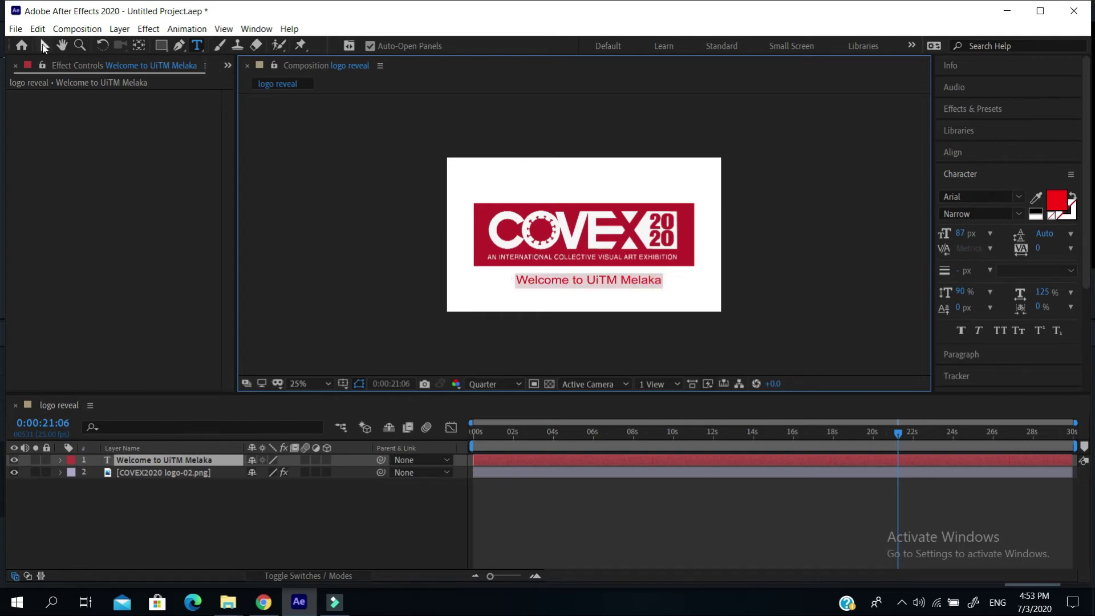
key(Left)
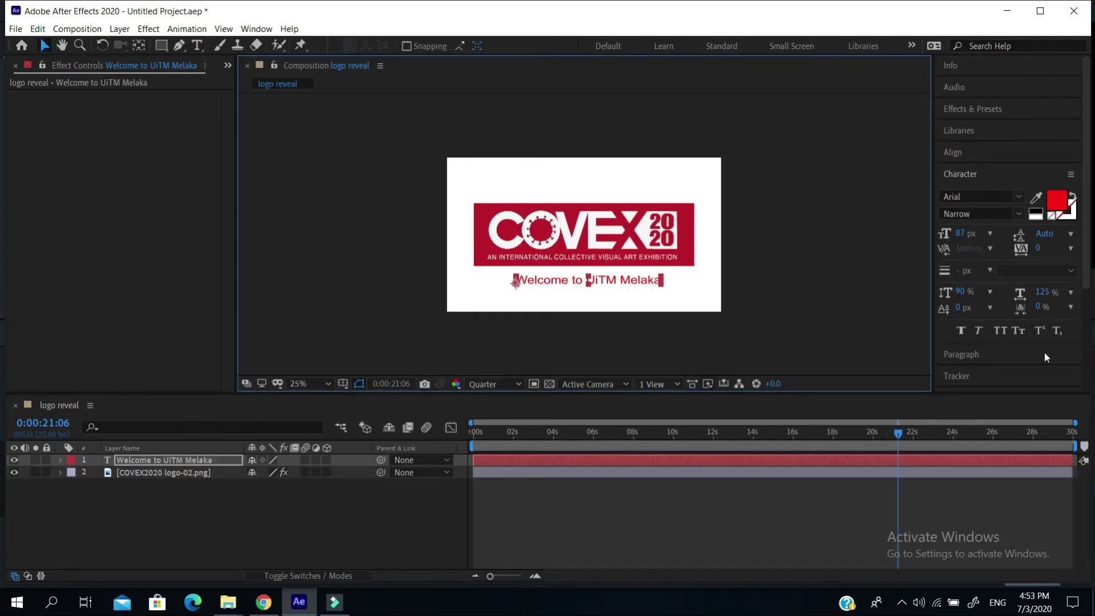
click(1059, 201)
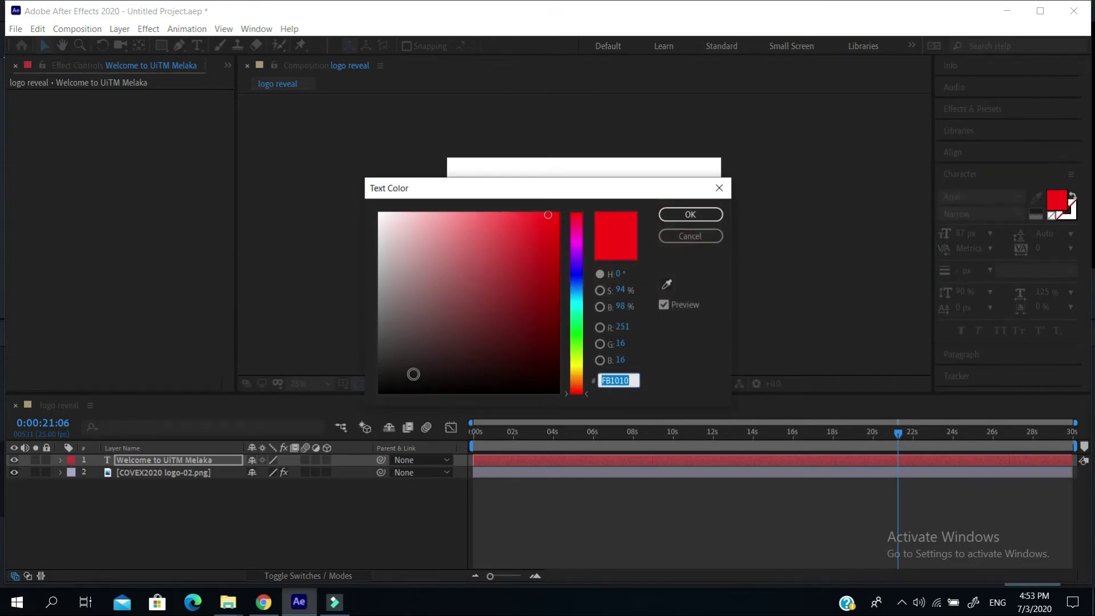
click(537, 386)
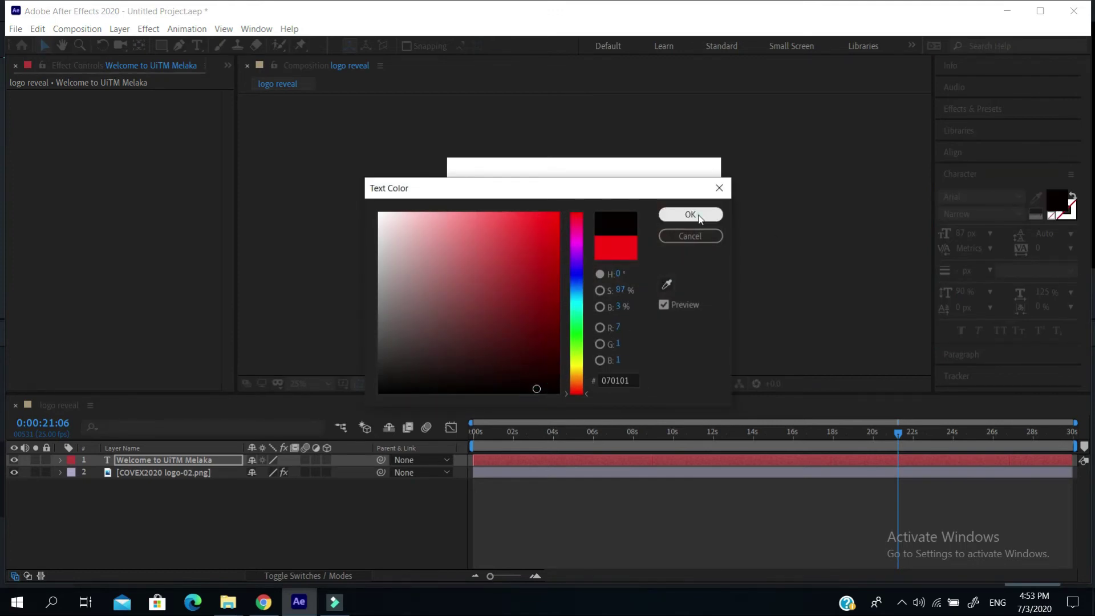
click(690, 214)
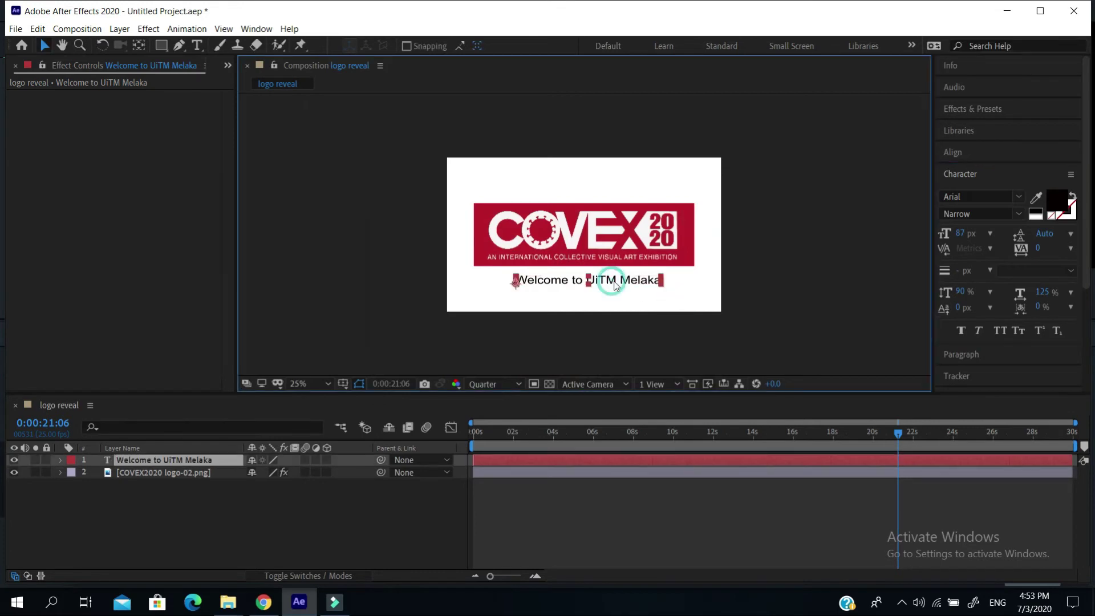
click(696, 297)
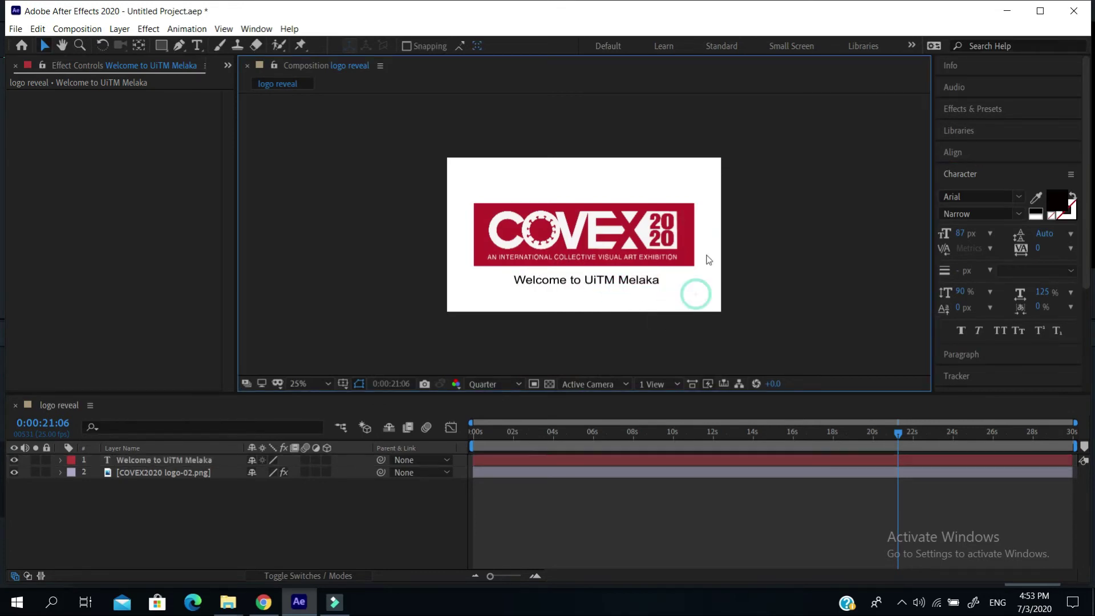
- Reveal the text layer's Transform properties and set a Position keyframe at 0:00:21:08
click(601, 292)
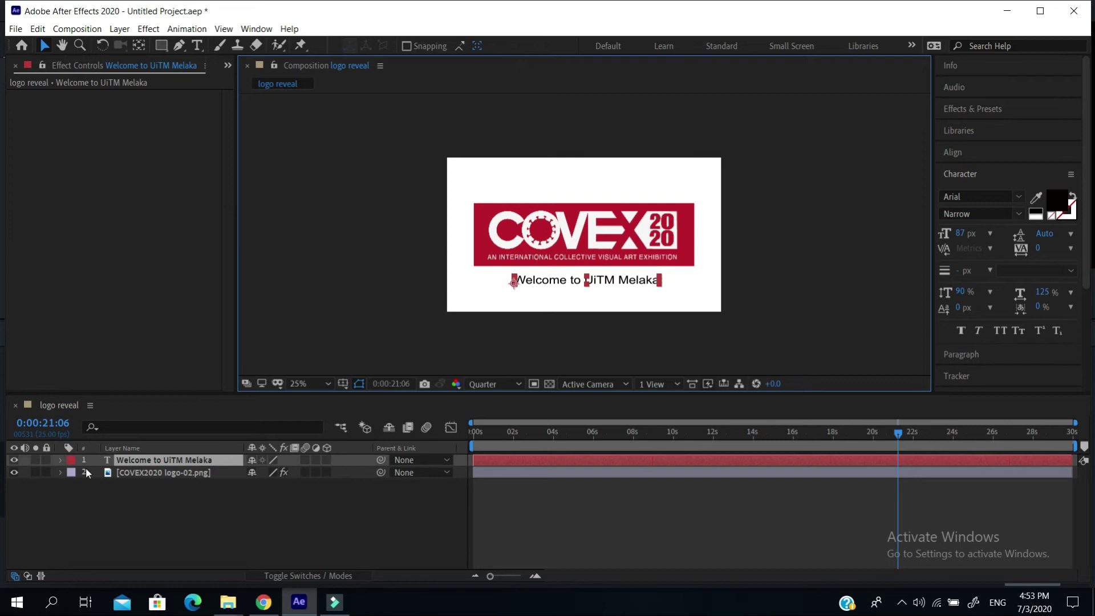
click(61, 460)
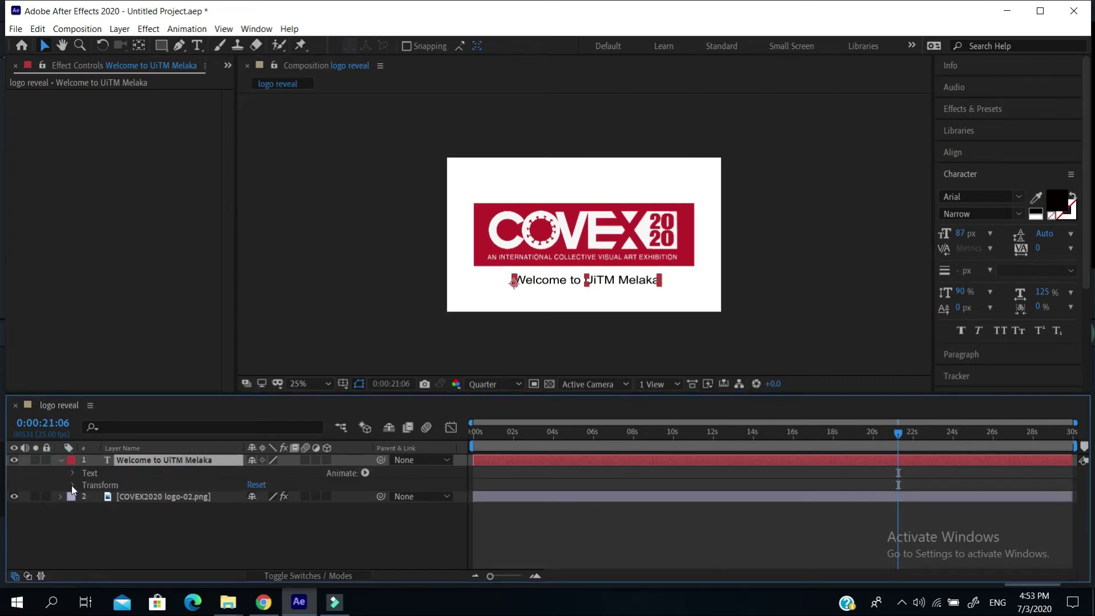
click(72, 485)
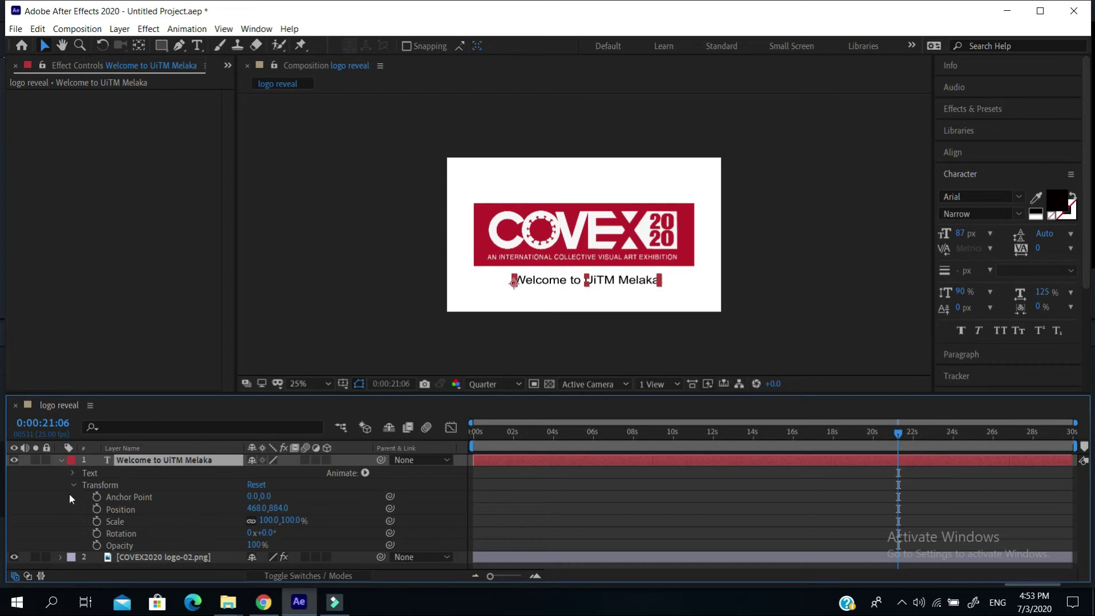
click(97, 509)
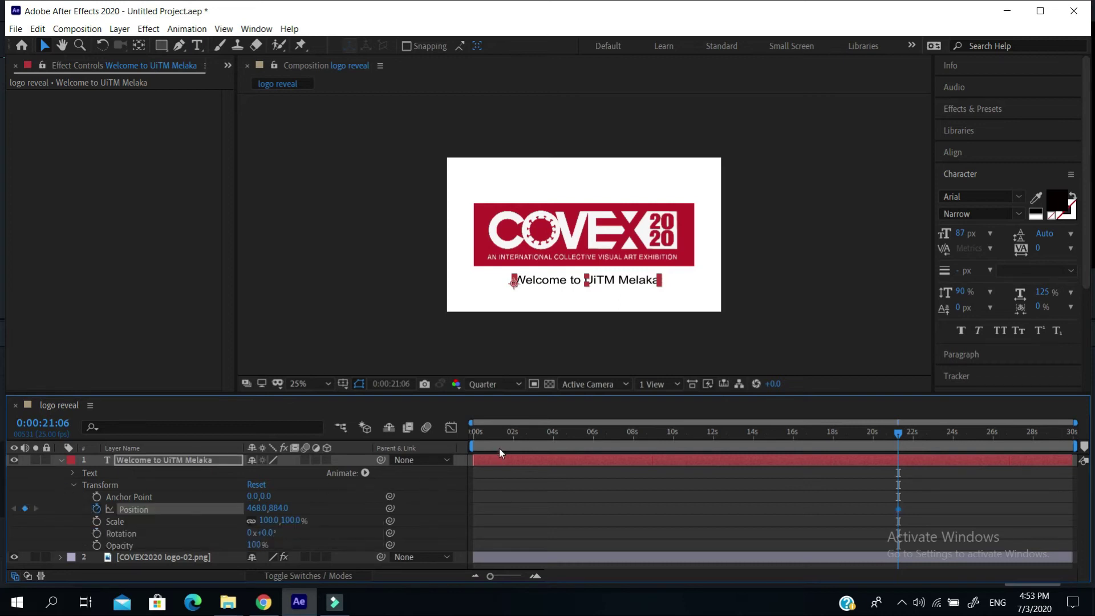
key(ctrl+z)
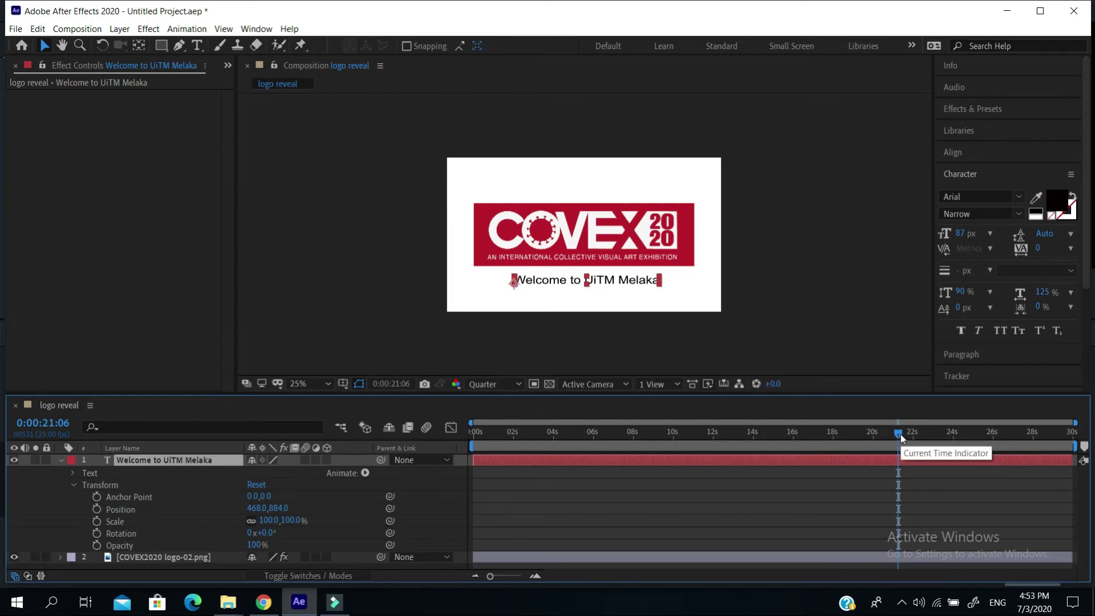
mouse_move(902, 434)
mouse_down()
mouse_move(550, 437)
mouse_move(901, 442)
mouse_up()
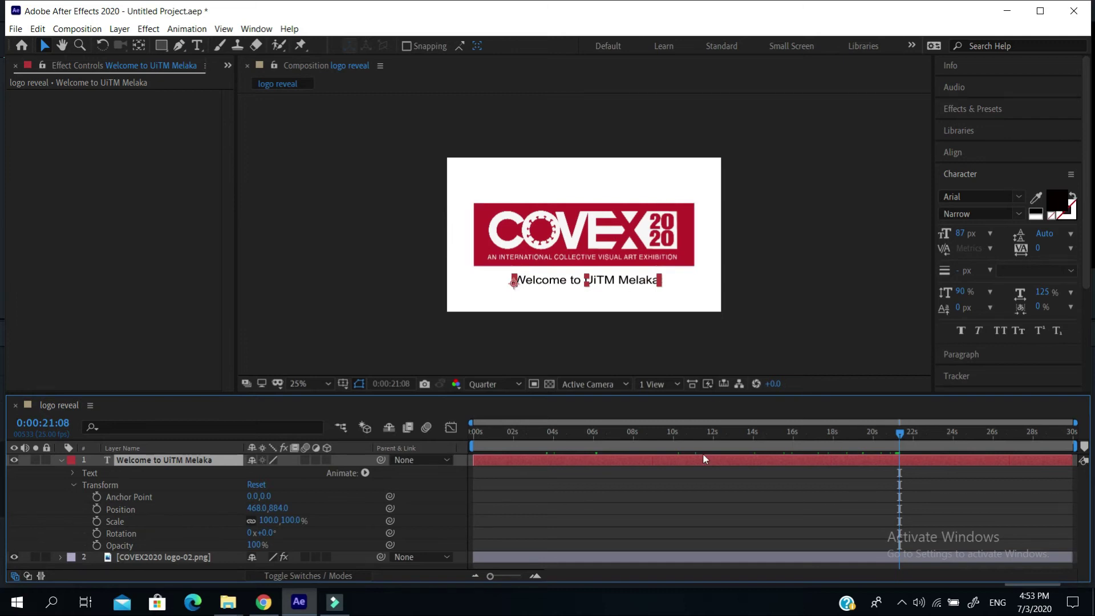
click(97, 510)
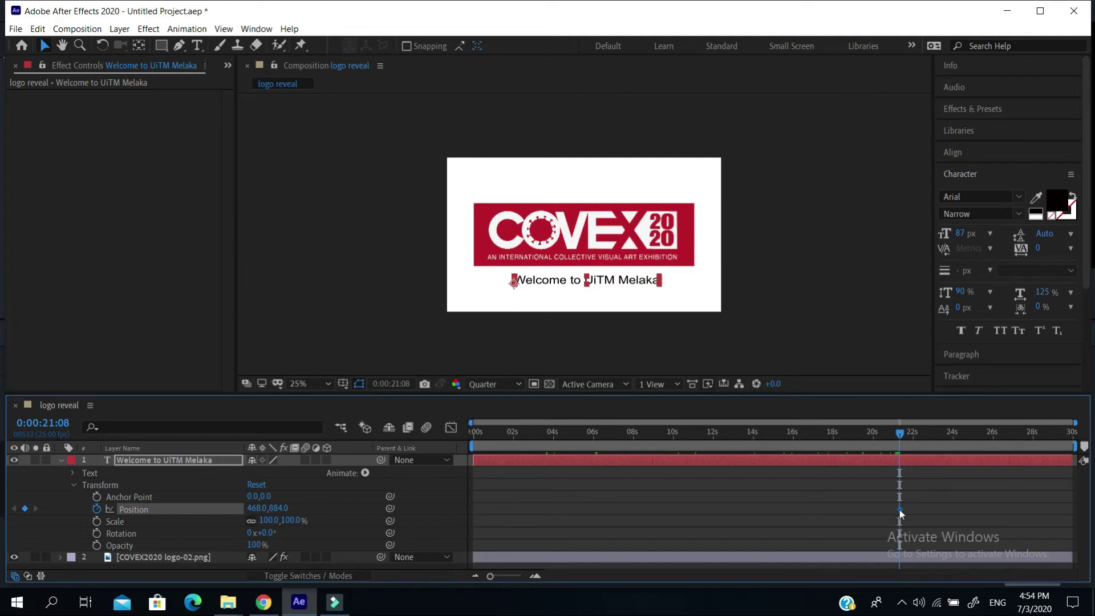
- Animate the text's Position from 480, 1276 below the frame at 0:00:21:08 up to 480, 877 beneath the logo at 0:00:22:10
mouse_move(903, 512)
drag(575, 285, 581, 346)
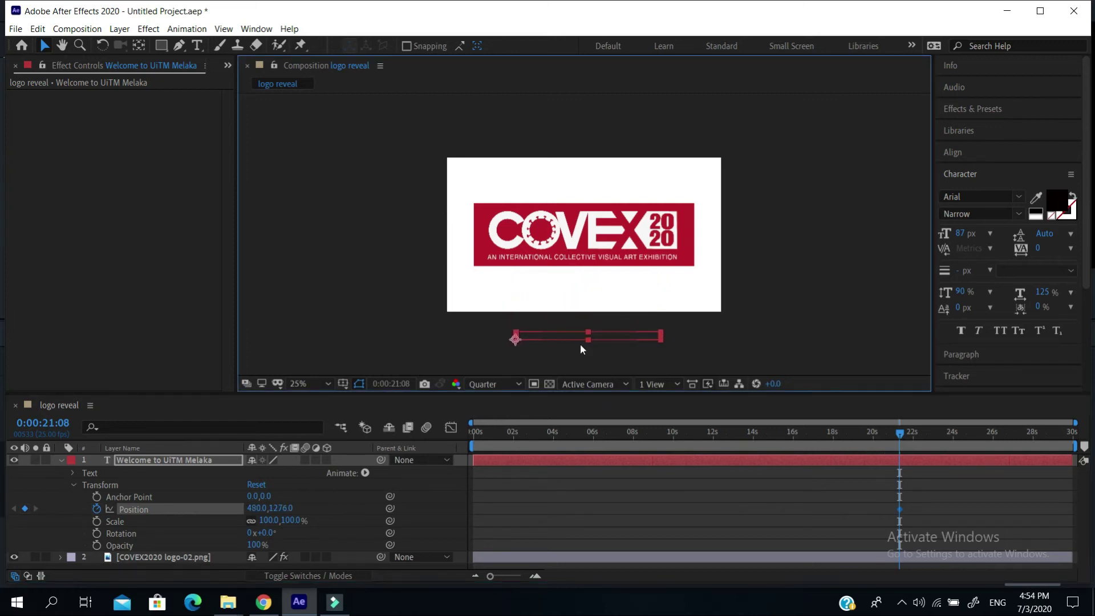
click(900, 433)
drag(905, 432, 921, 435)
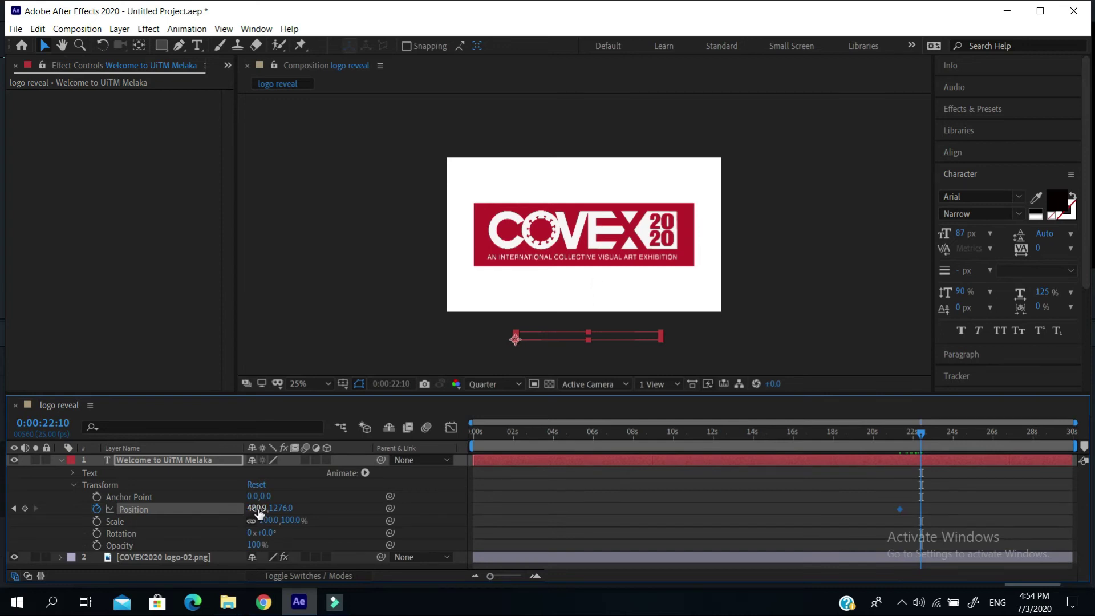
drag(280, 509, 16, 488)
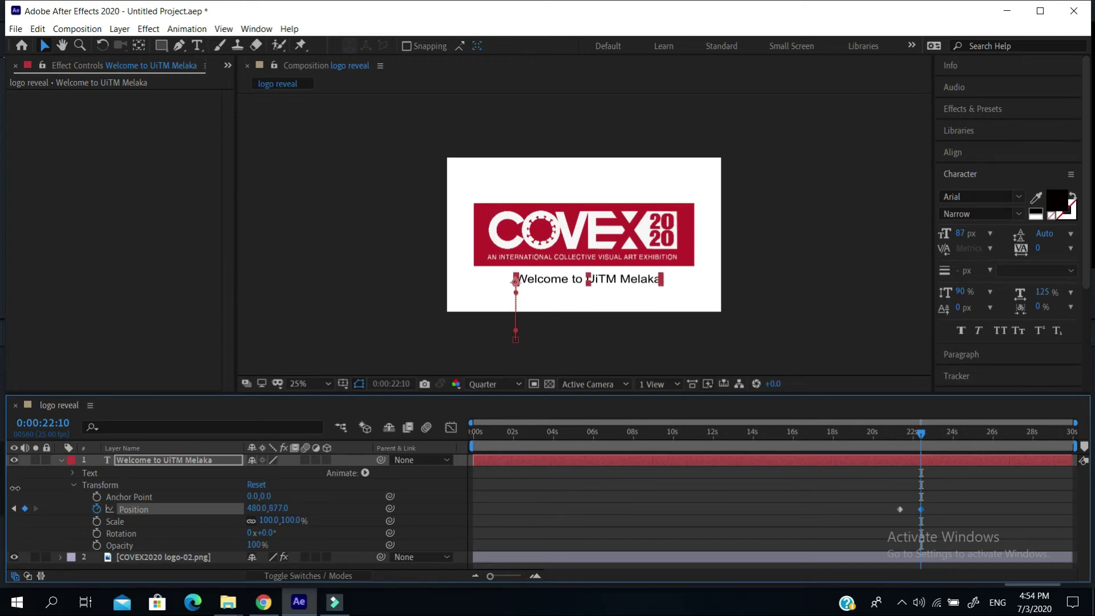
mouse_move(921, 438)
mouse_down()
mouse_move(895, 437)
mouse_move(919, 447)
mouse_up()
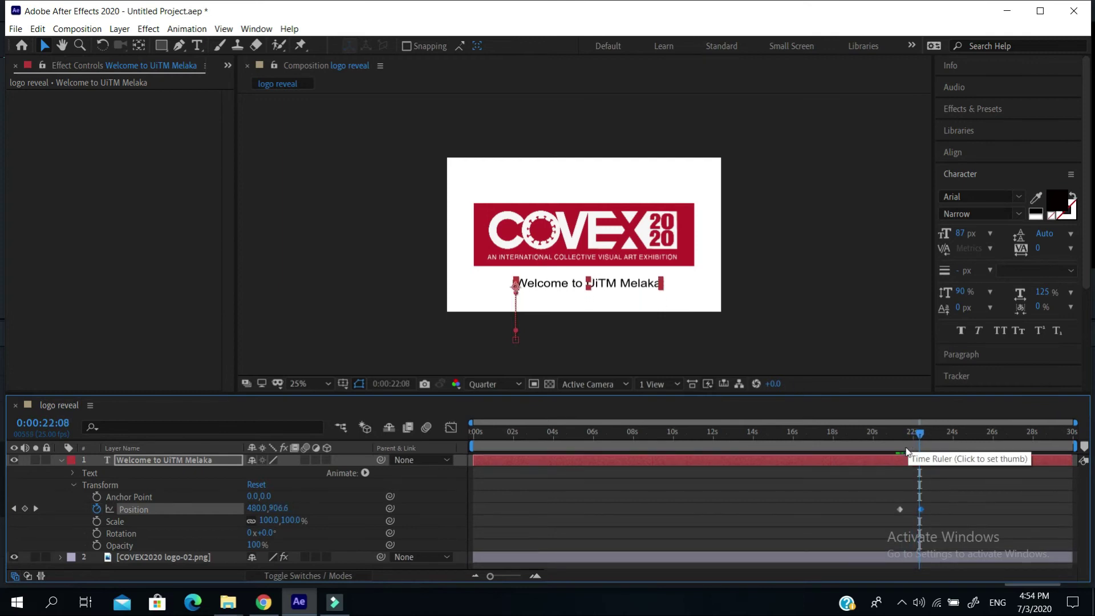
key(k)
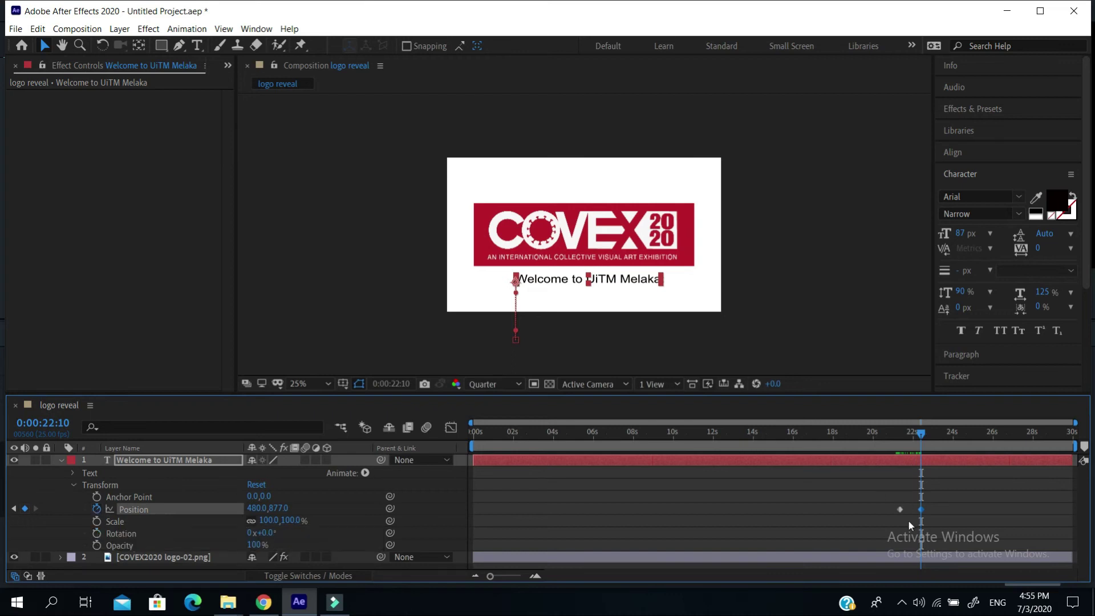
- Preview the composition from the start, shift both Position keyframes earlier to about 19.5 s and 20.7 s, and replay from 0:00:17:00
drag(923, 433, 474, 444)
key(space)
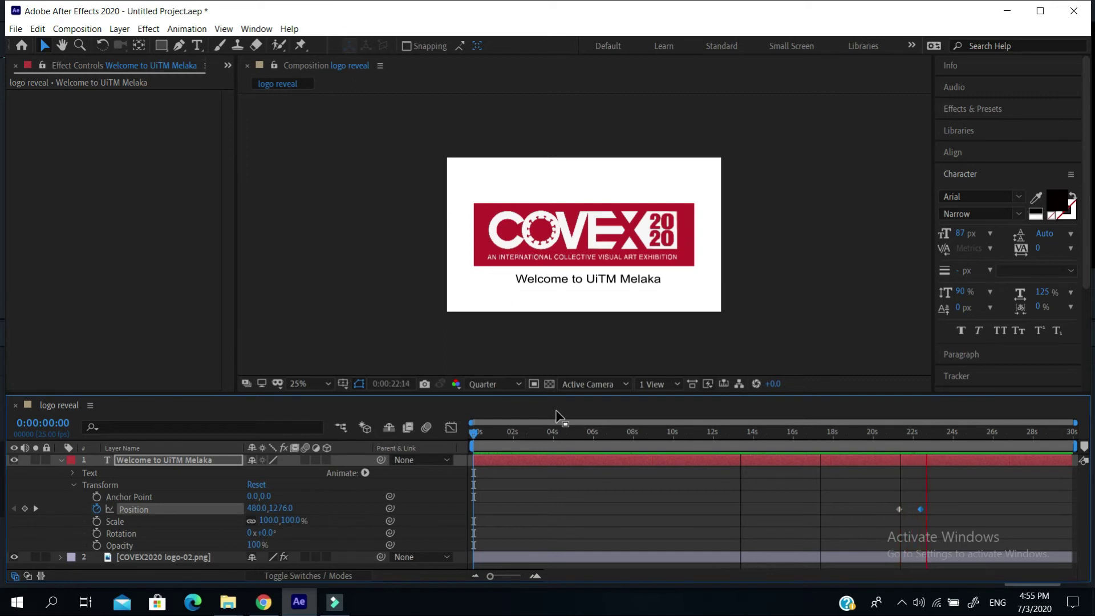
key(space)
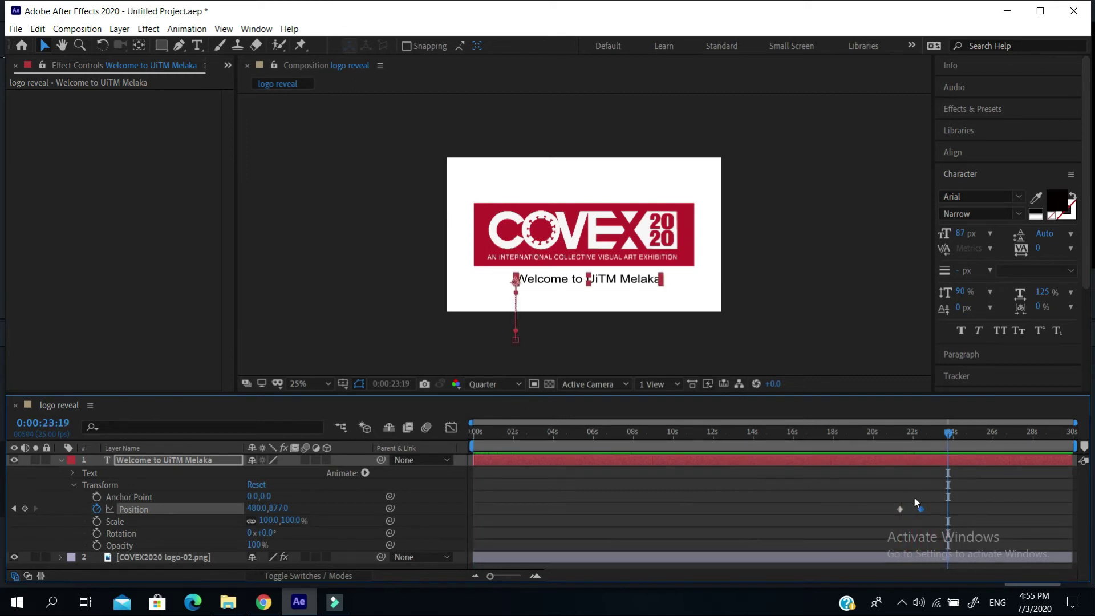
mouse_move(900, 509)
mouse_down()
mouse_move(861, 508)
mouse_move(922, 509)
mouse_move(889, 513)
mouse_up()
click(815, 436)
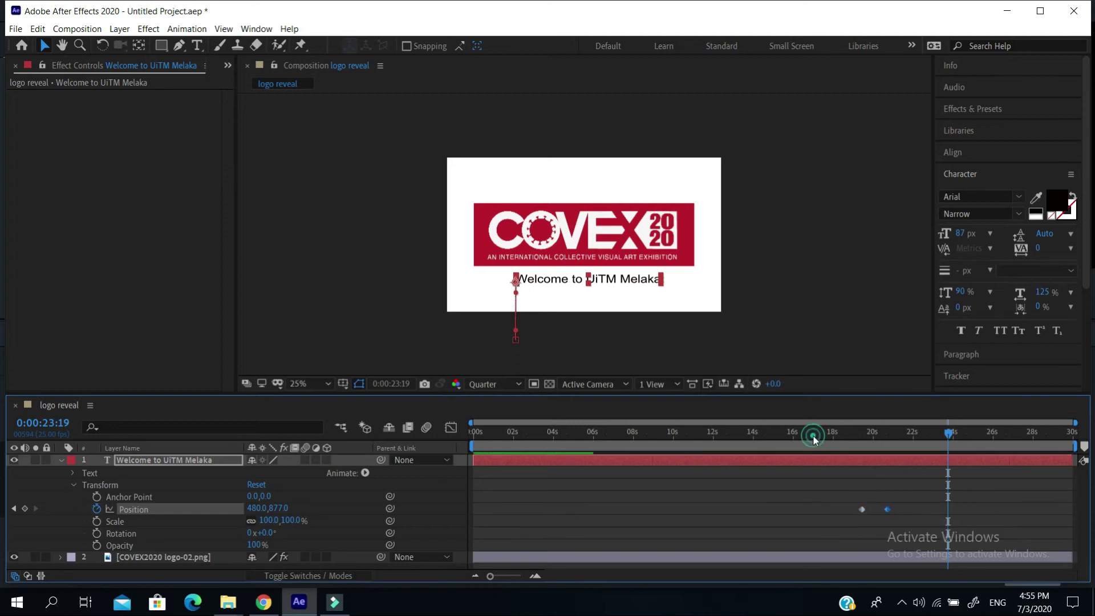
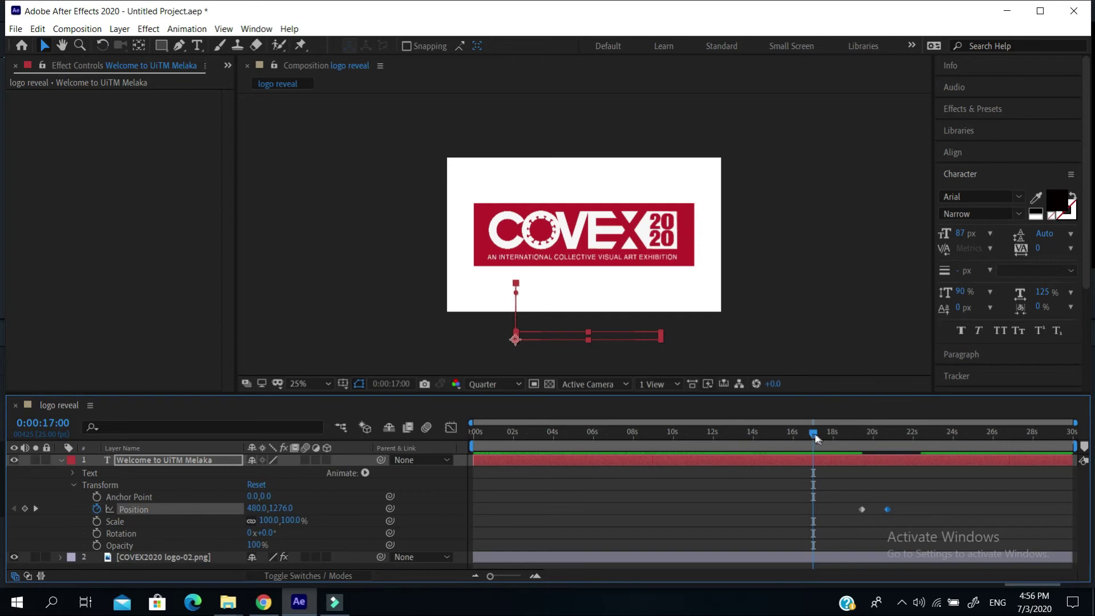
key(space)
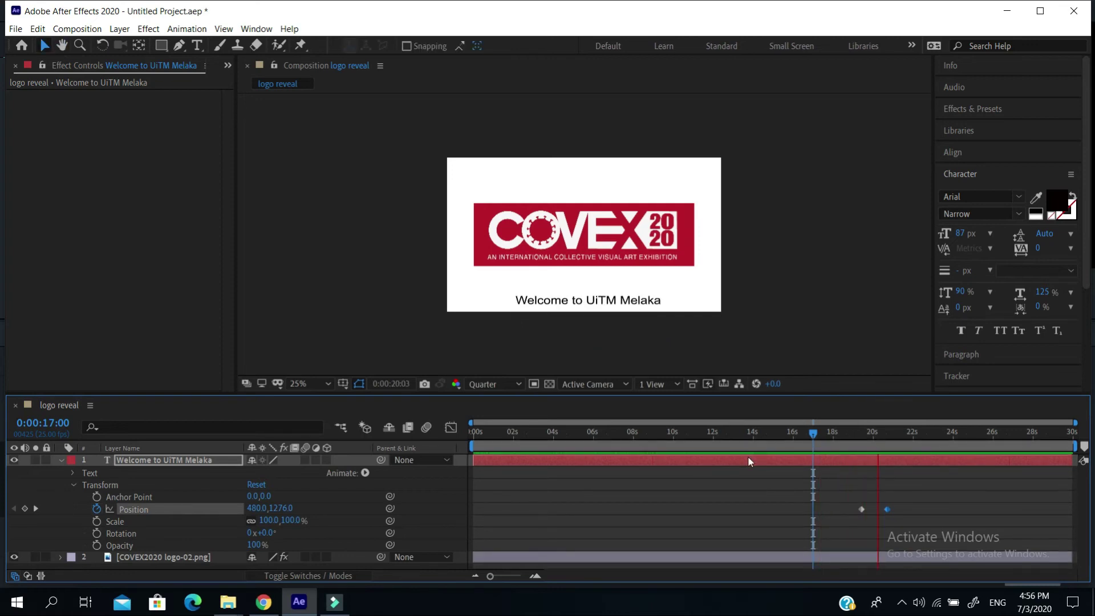
key(space)
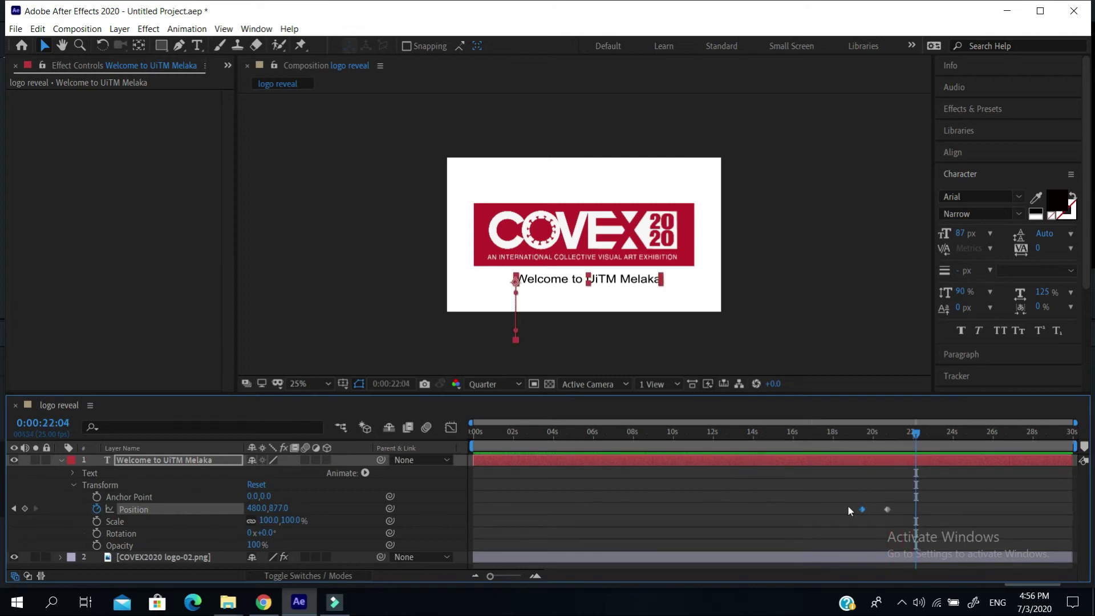
- Shift the two Position keyframes earlier again, to 0:00:17:04 and 0:00:18:22, and preview from 0:00:15:00
mouse_move(838, 509)
mouse_down()
mouse_move(858, 509)
mouse_move(817, 511)
mouse_up()
click(889, 509)
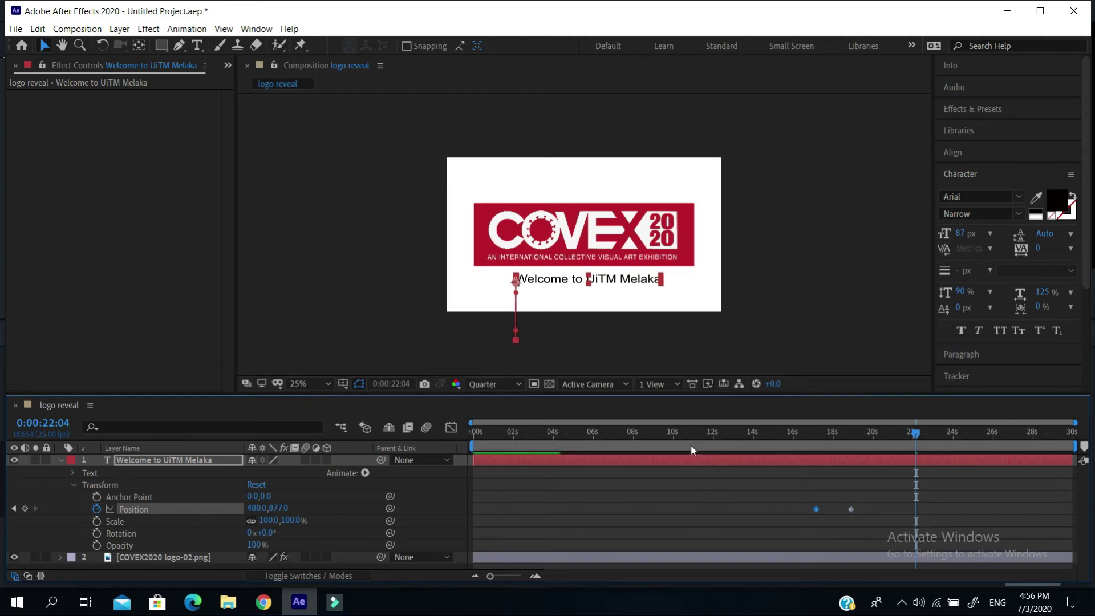
click(774, 438)
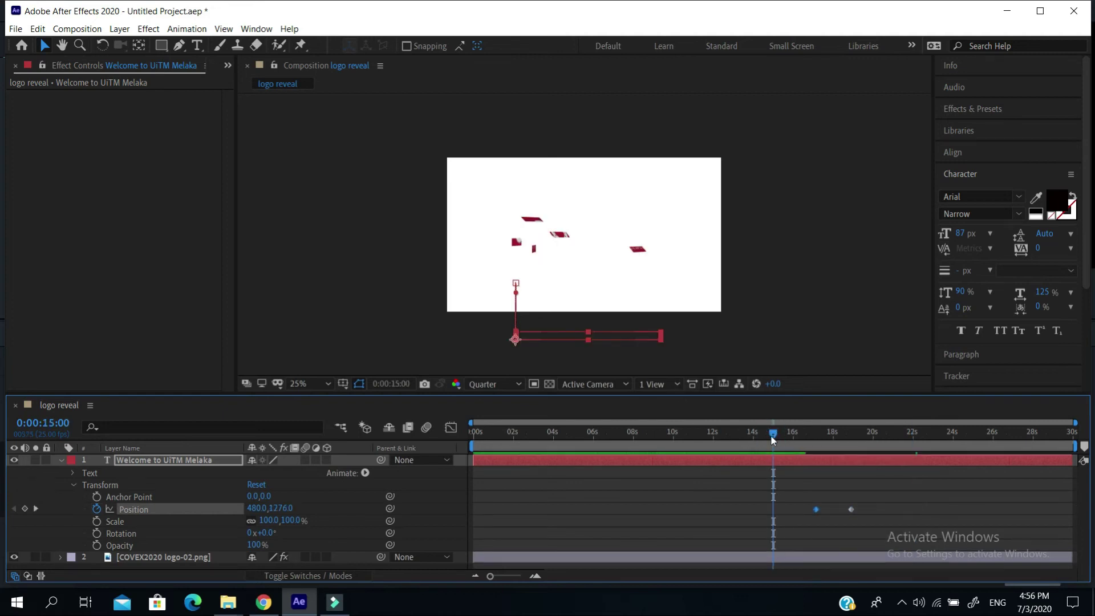
key(space)
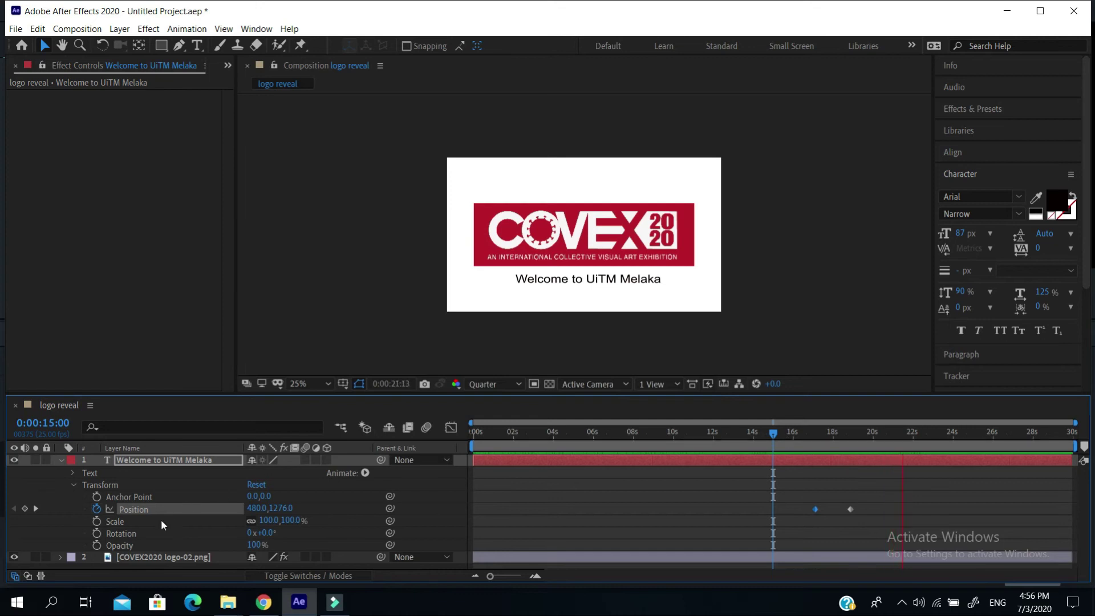
- Add an Opacity keyframe to the text layer and align it with the first Position keyframe at 0:00:17:04
click(74, 484)
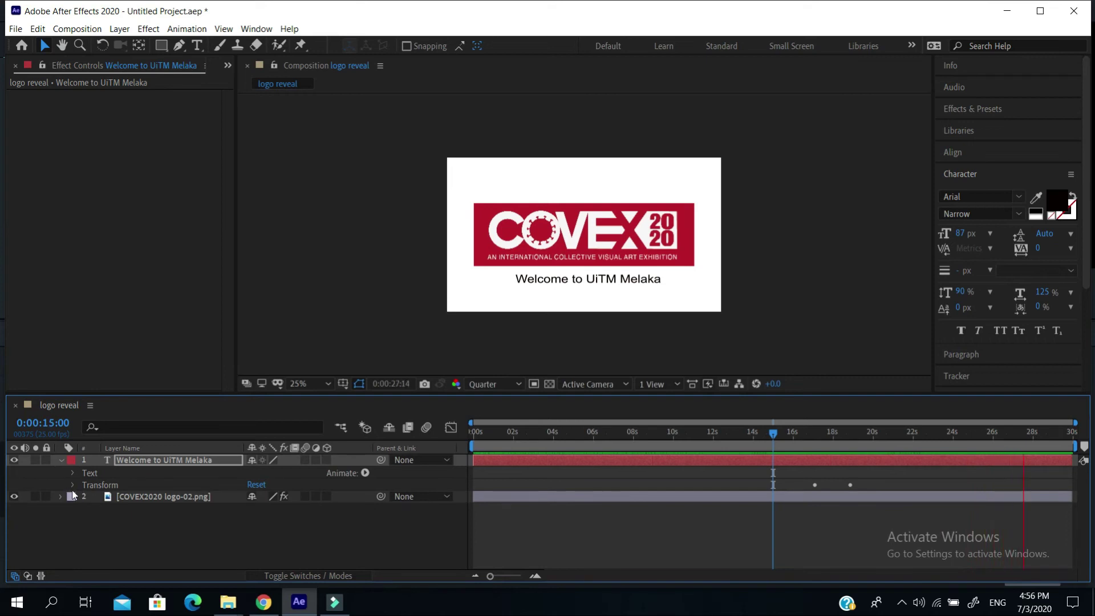
click(73, 485)
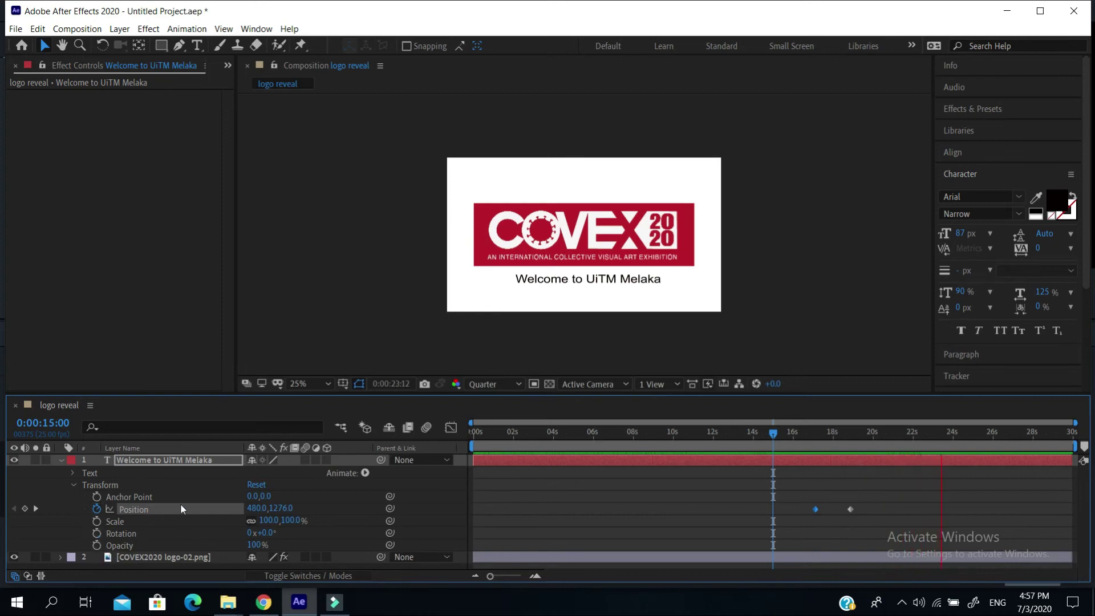
key(alt+shift+t)
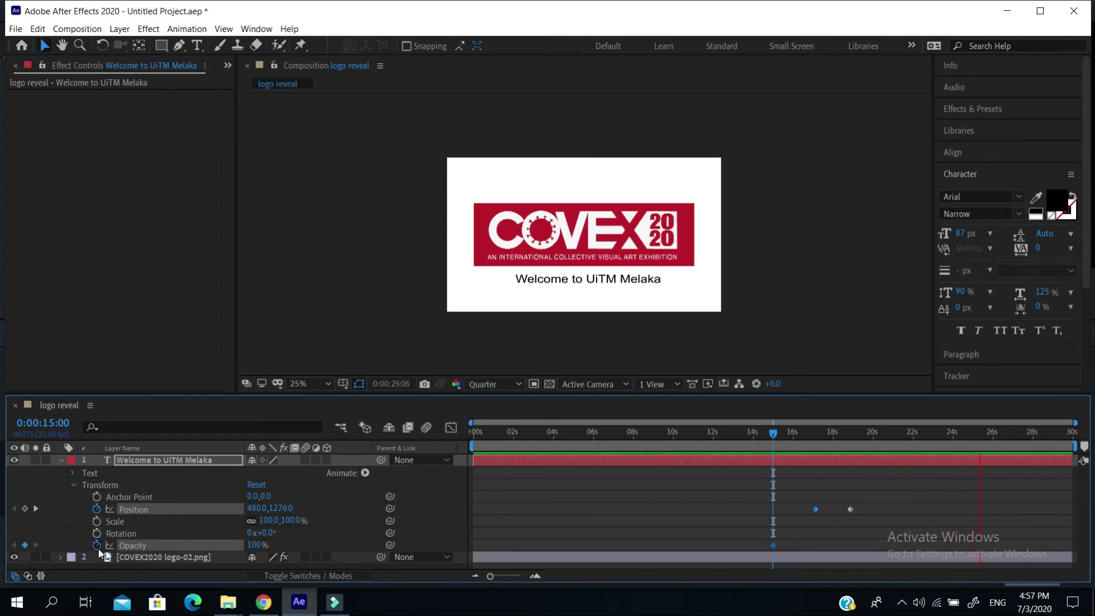
drag(774, 546, 816, 546)
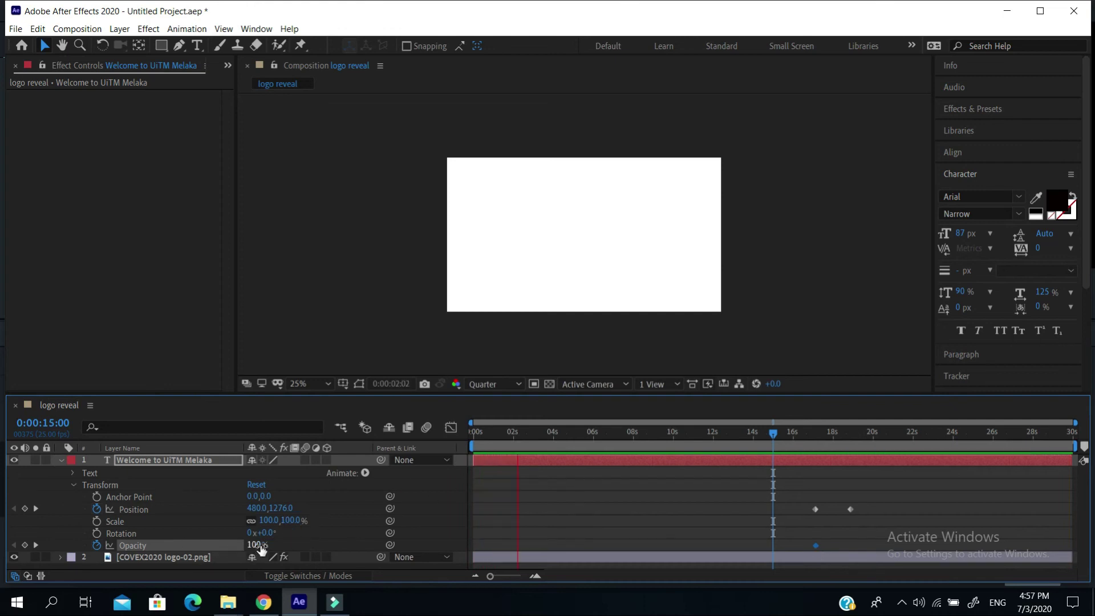
- Fade the text in with Opacity 0% at 0:00:17:04 and 100% at 0:00:18:22, and preview from 0:00:16:13
drag(257, 547, 178, 545)
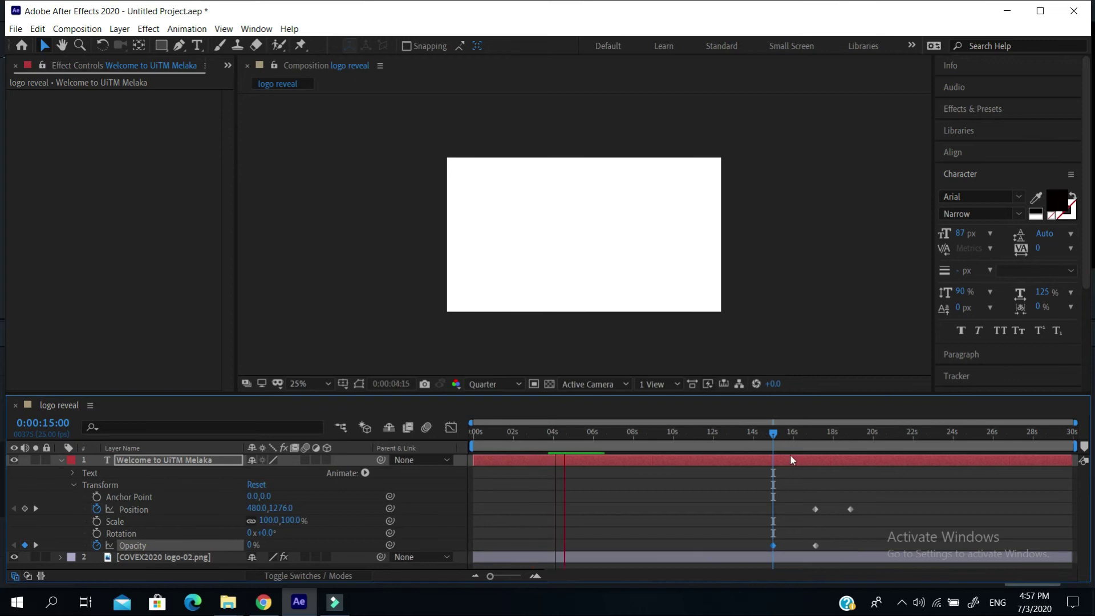
key(ctrl+z)
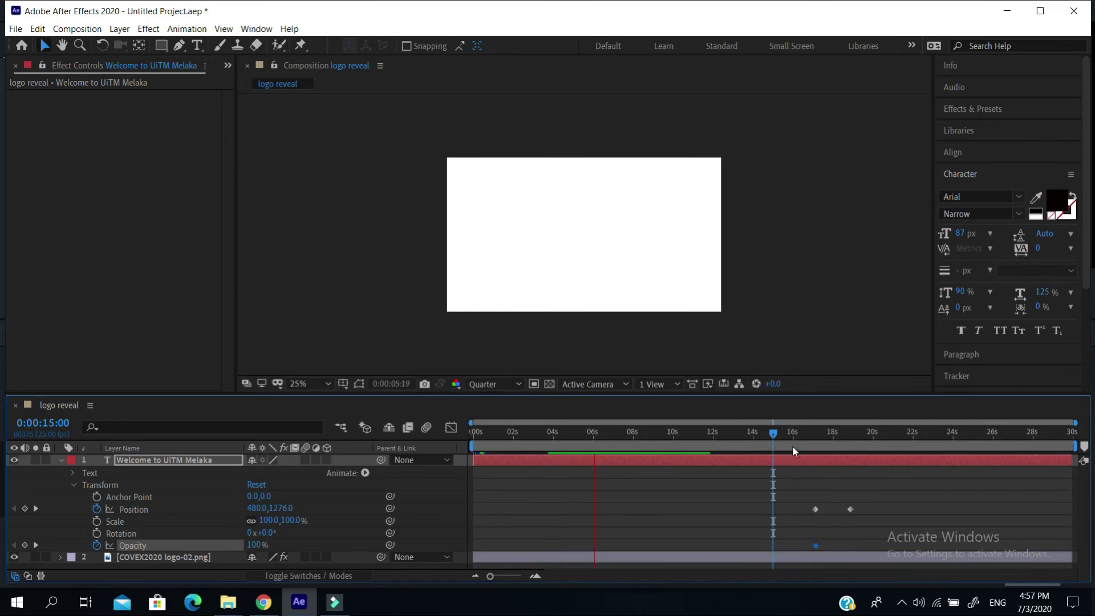
click(817, 436)
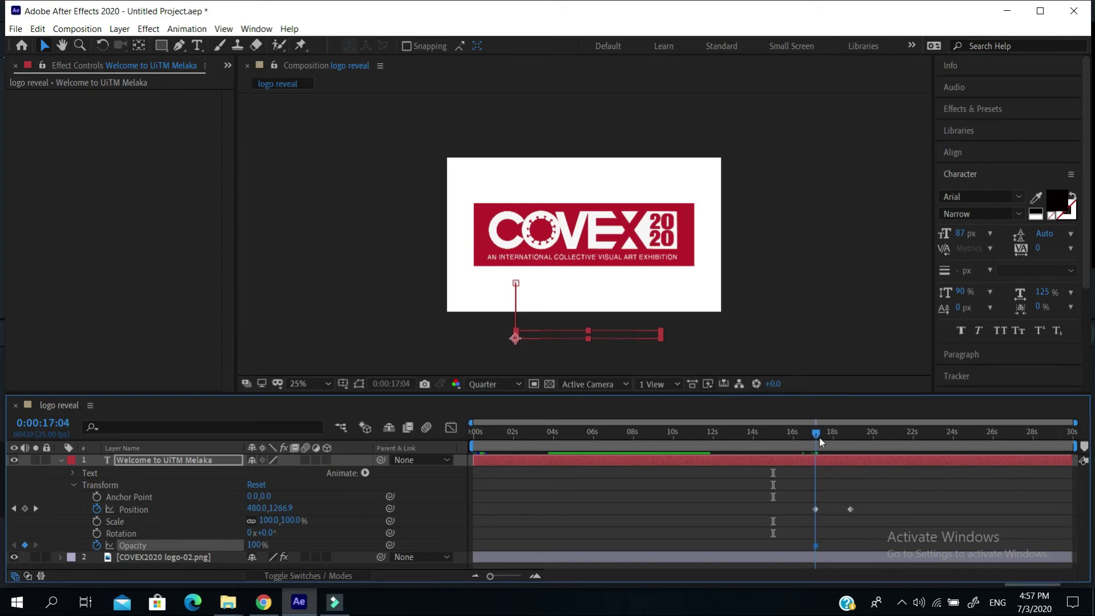
drag(253, 546, 174, 550)
drag(815, 433, 847, 433)
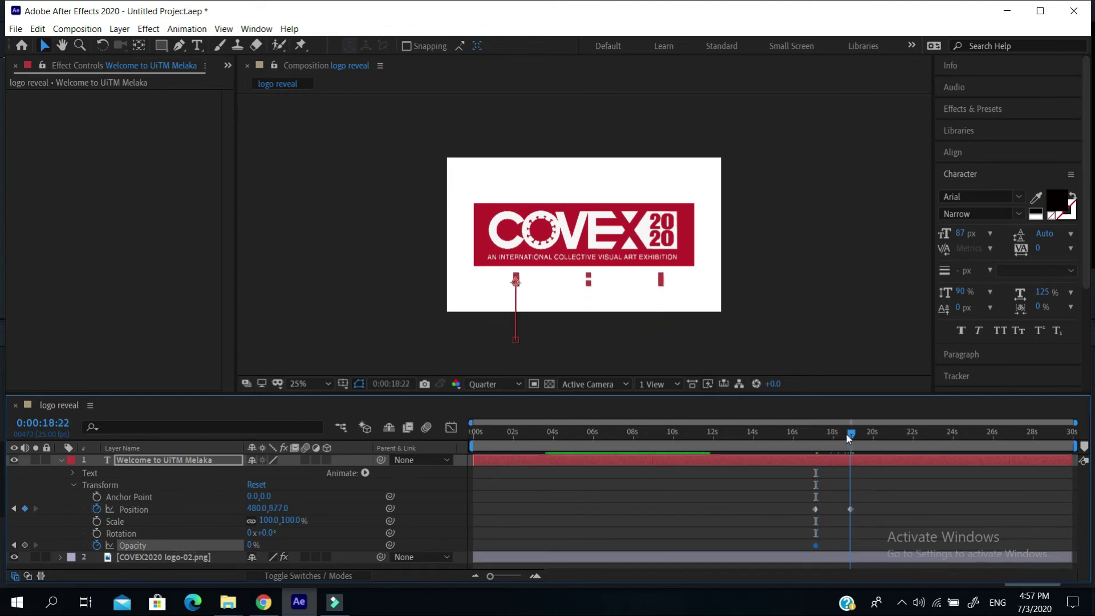
drag(251, 549, 314, 548)
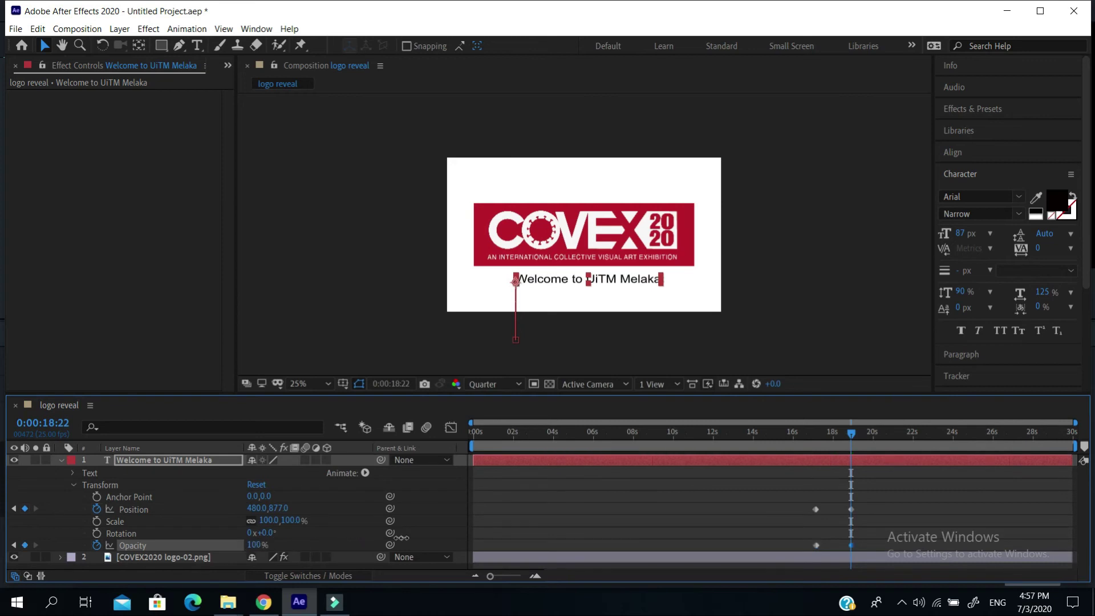
click(803, 437)
key(space)
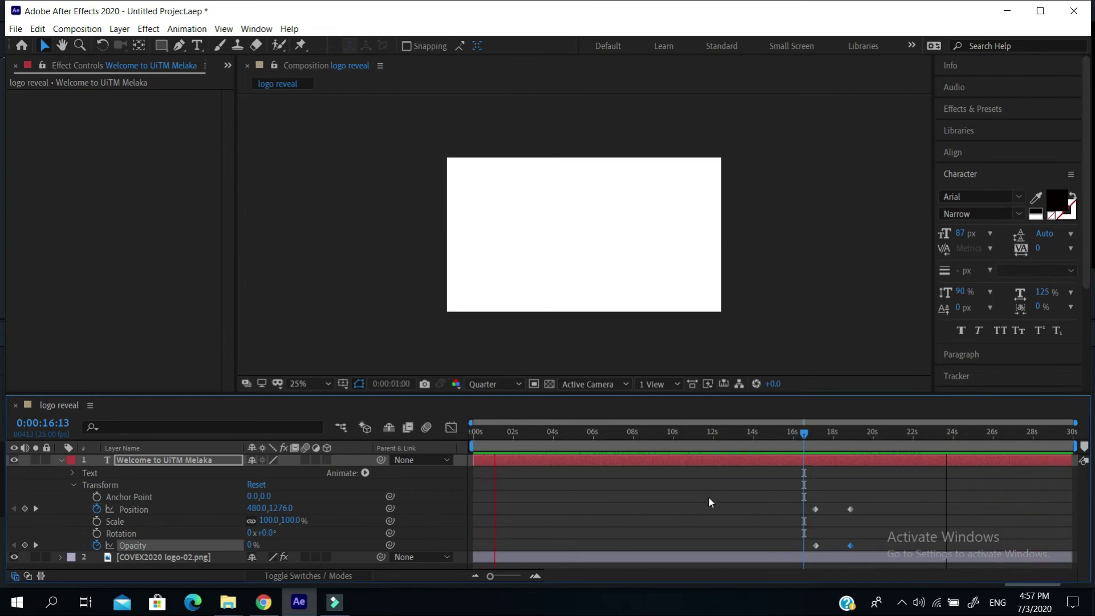
key(space)
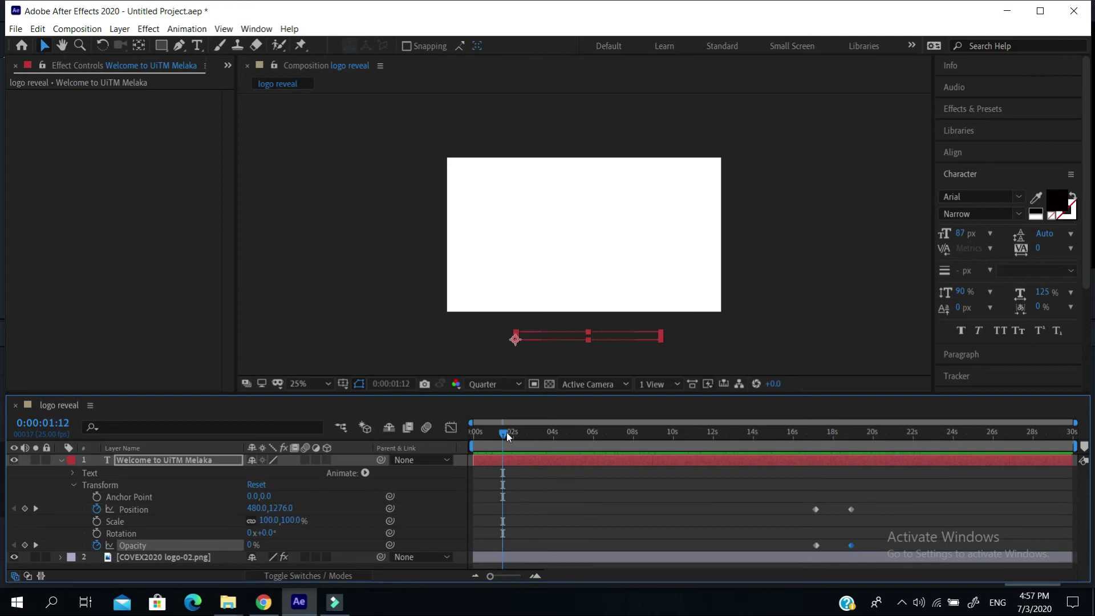
- Remove all Position keyframes from the text layer, keeping its Opacity keyframes
click(97, 510)
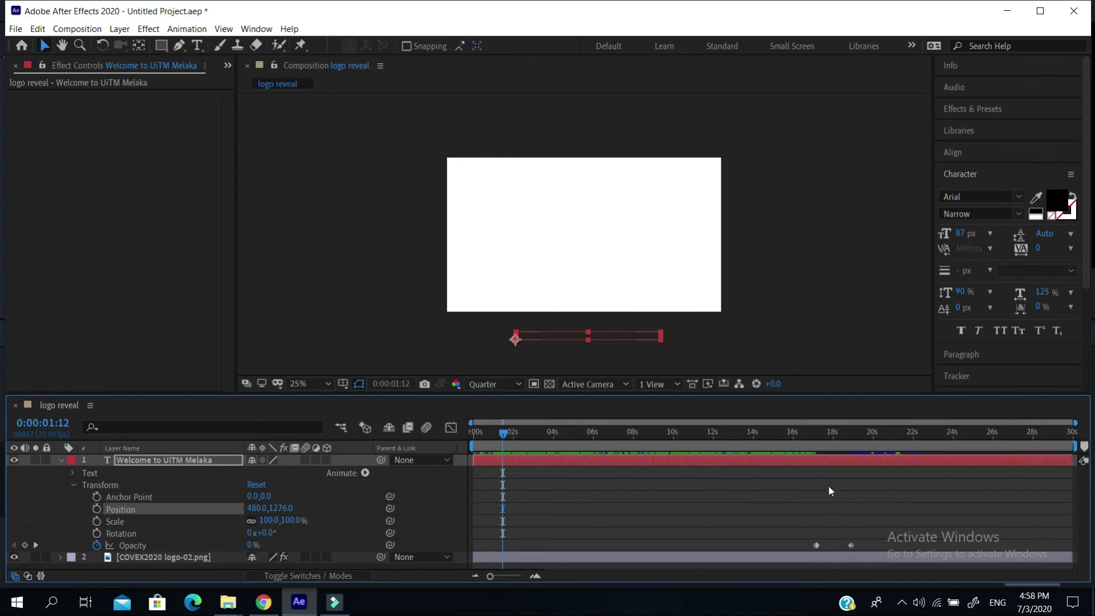
click(96, 533)
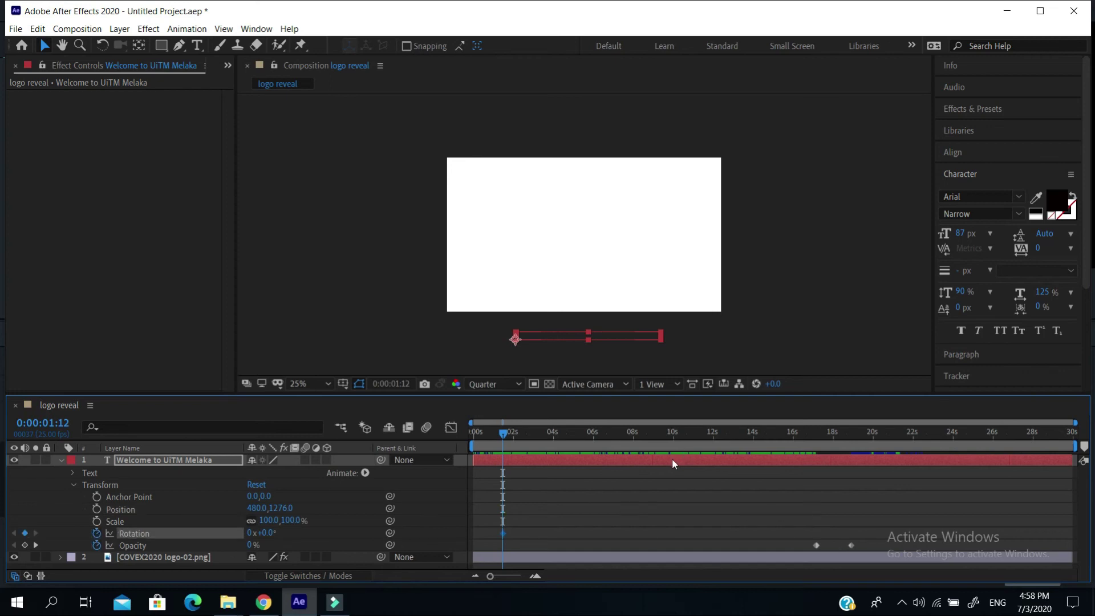
key(ctrl+z)
- Set a Rotation keyframe of 0x+0° for the text layer at the first Opacity keyframe, 0:00:17:04
drag(507, 435, 820, 443)
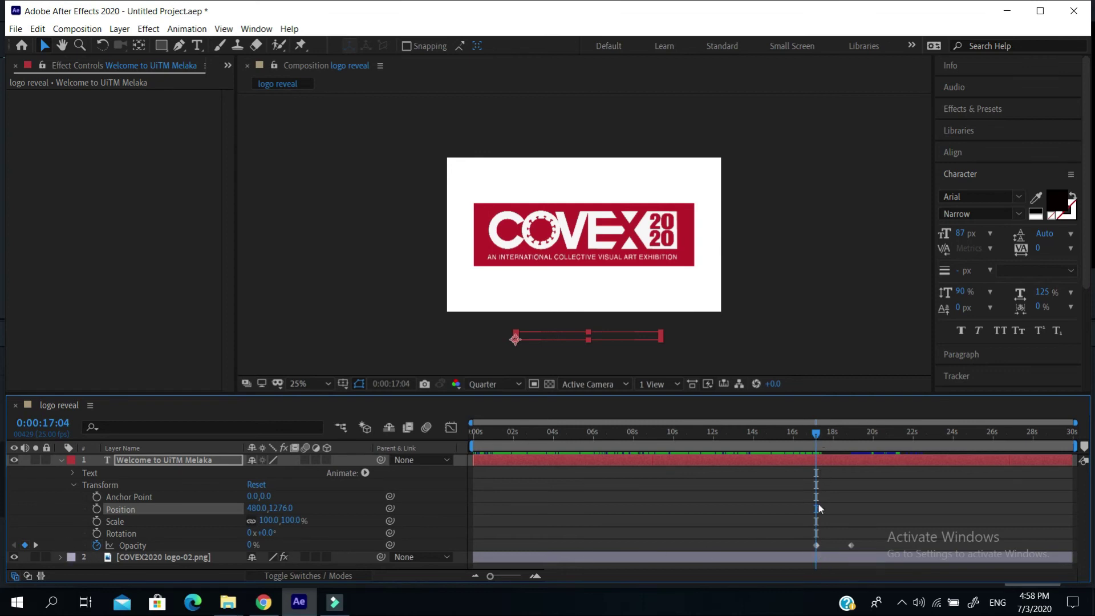
click(97, 532)
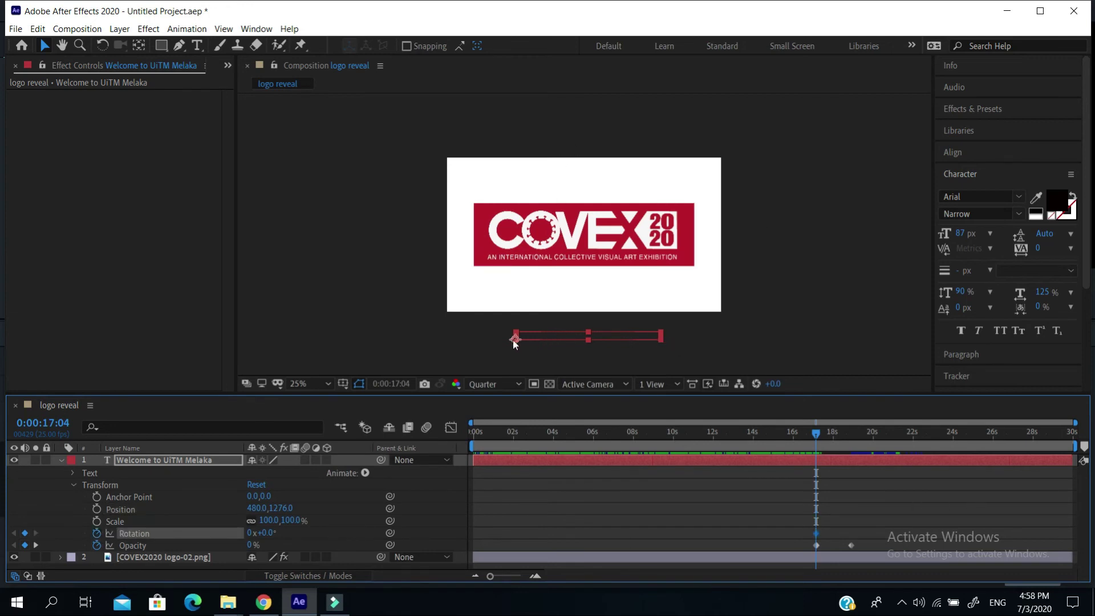
mouse_move(514, 340)
mouse_down()
mouse_move(514, 316)
mouse_move(517, 334)
mouse_up()
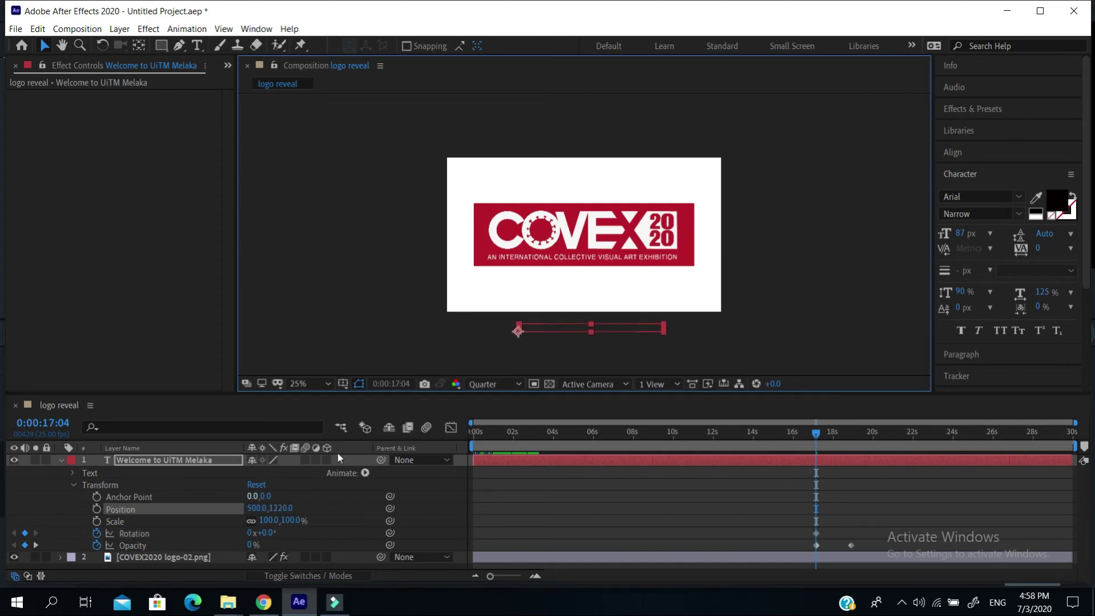
key(ctrl+z)
key(ctrl+z)
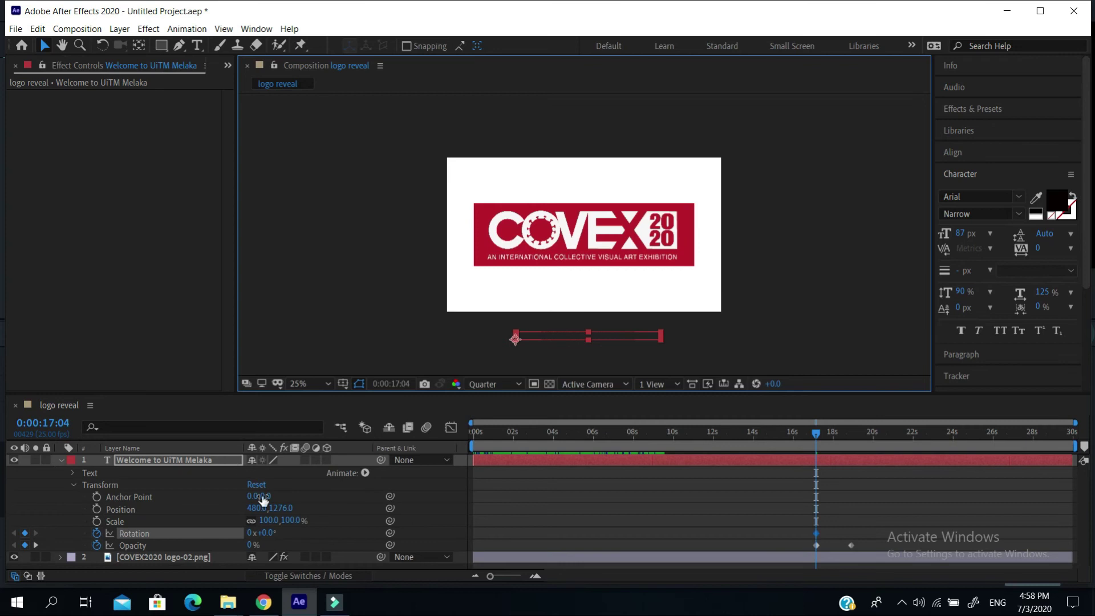
- Try to animate the text's Rotation from 0x+53° at 0:00:17:04 to 1x+0° at 0:00:18:21
drag(266, 534, 312, 538)
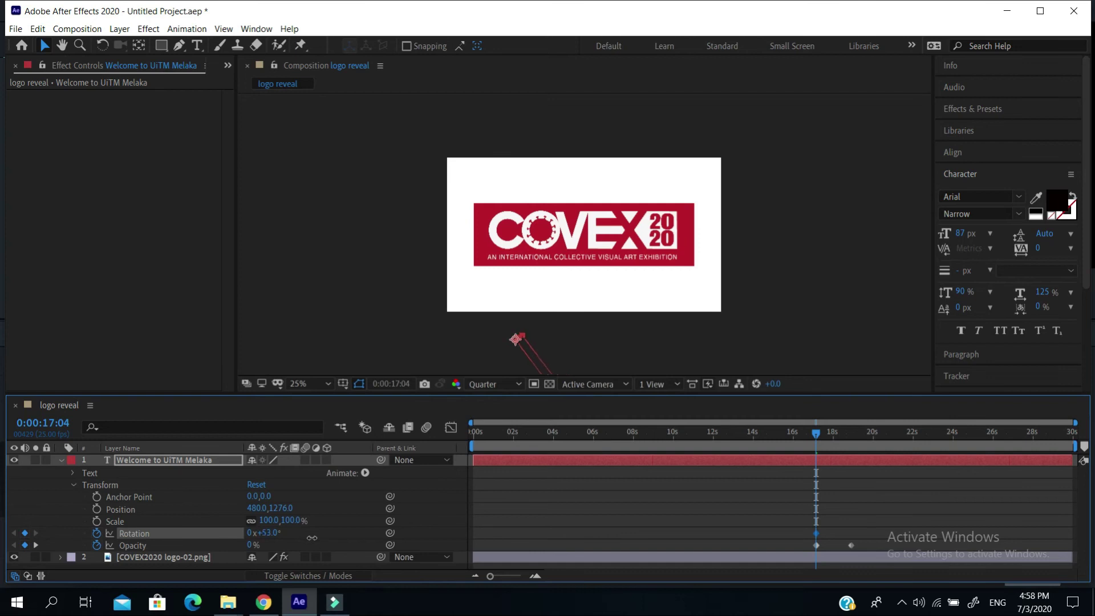
drag(817, 434, 849, 437)
drag(272, 532, 479, 521)
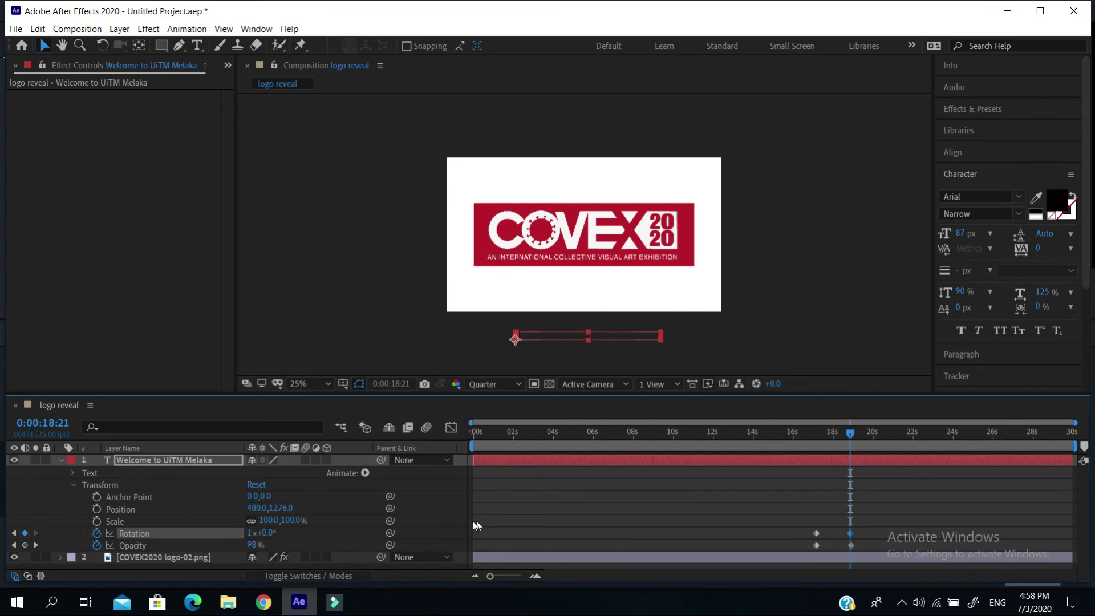
key(ctrl+z)
key(j)
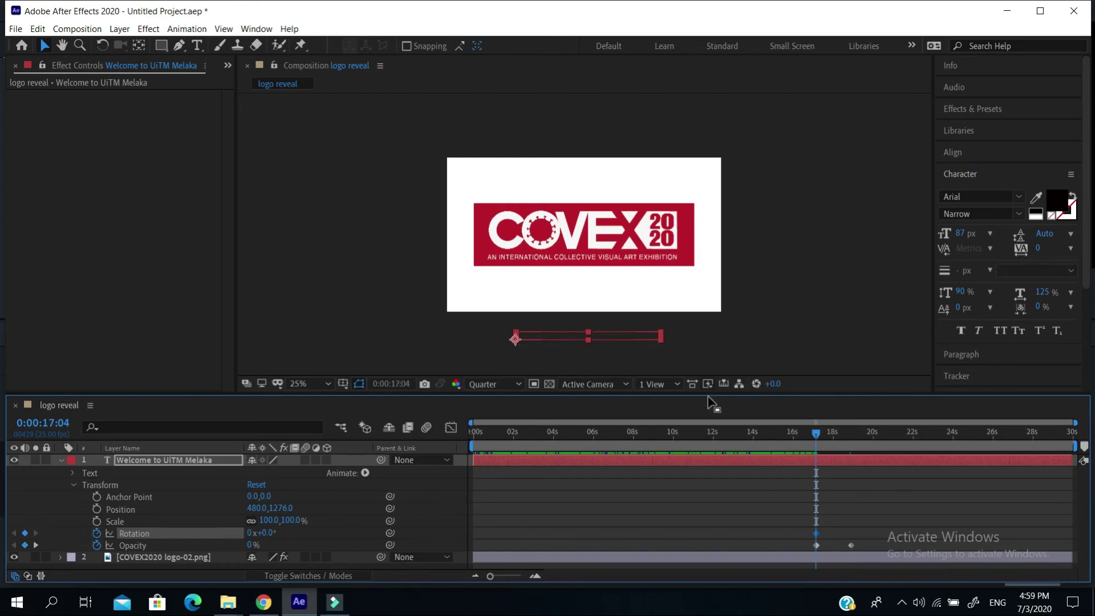
- Move the text layer up into the frame beneath the logo, to Position 476, 924
drag(596, 337, 595, 283)
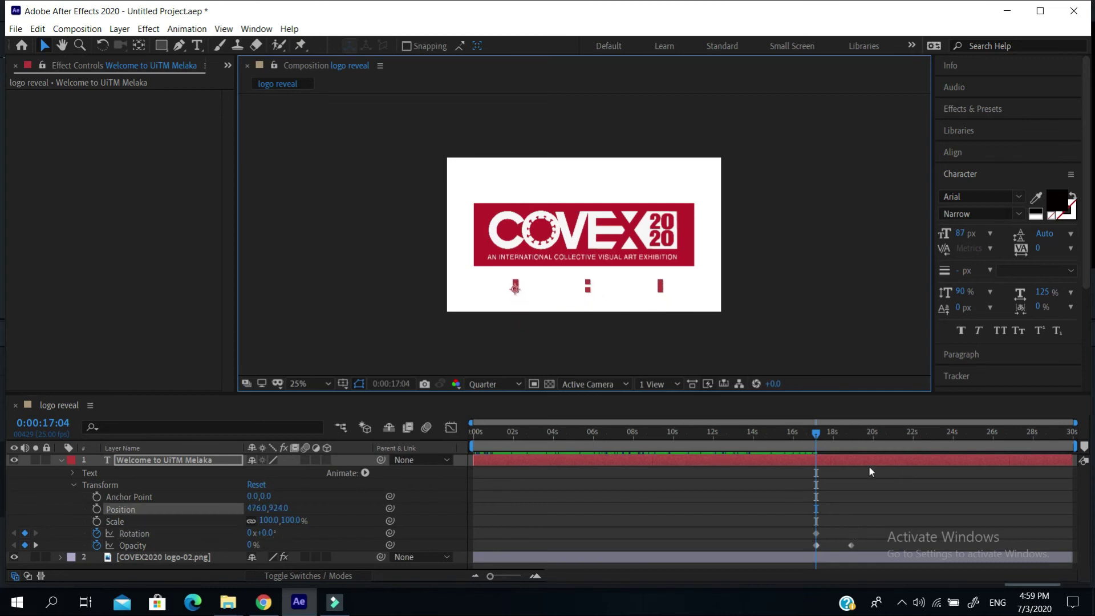
- Set a Rotation keyframe of 1x+0° for the text layer at the second Opacity keyframe, 0:00:18:21
drag(820, 437, 857, 438)
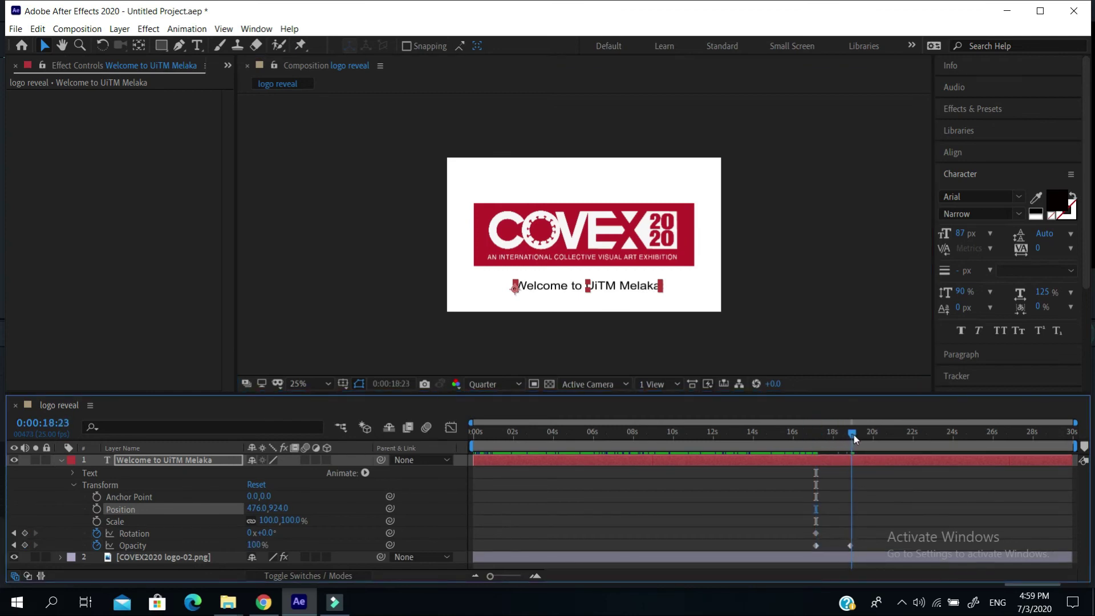
drag(854, 434, 851, 435)
drag(269, 538, 515, 523)
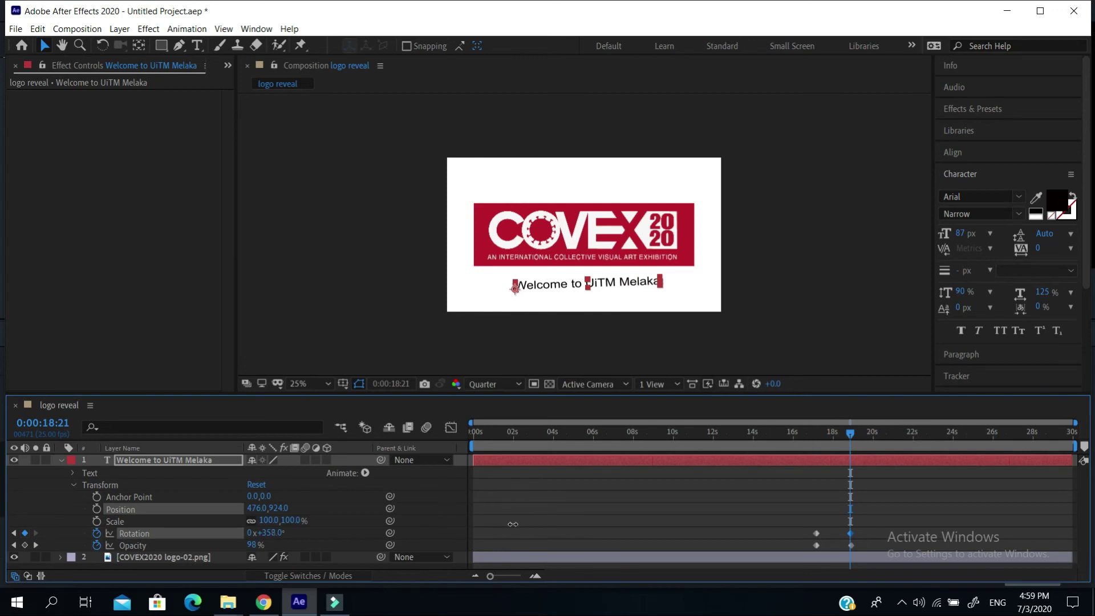
drag(512, 525, 513, 525)
click(266, 533)
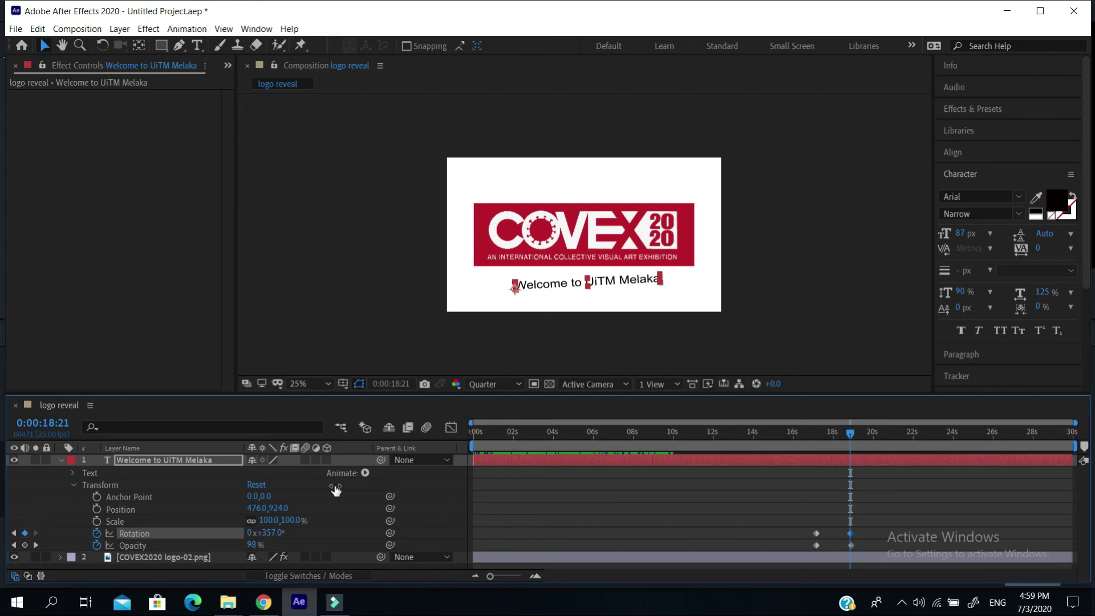
text(36)
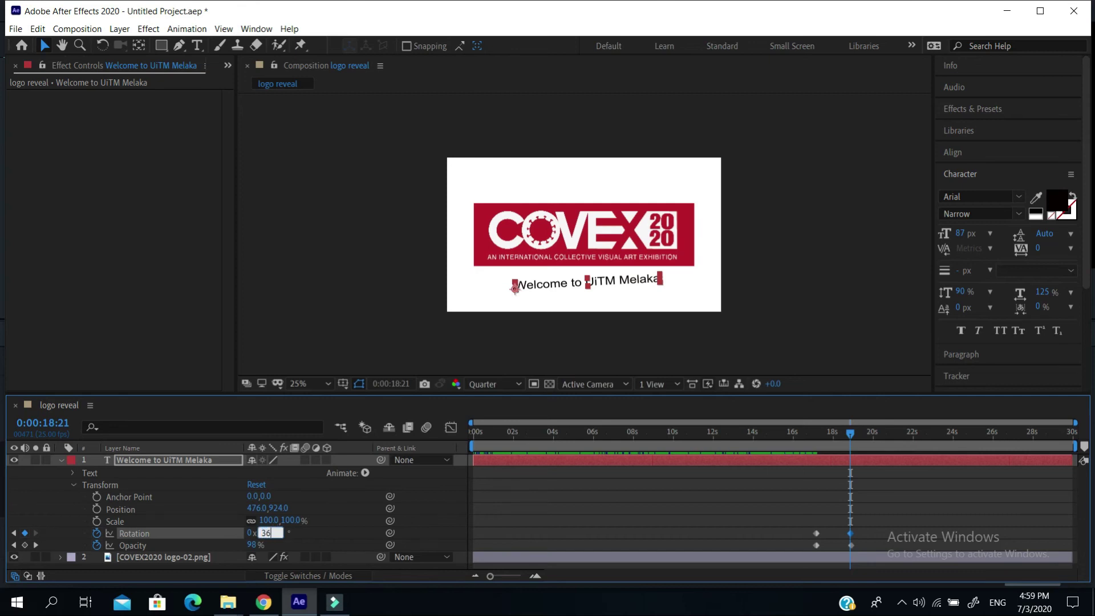
text(0)
key(Return)
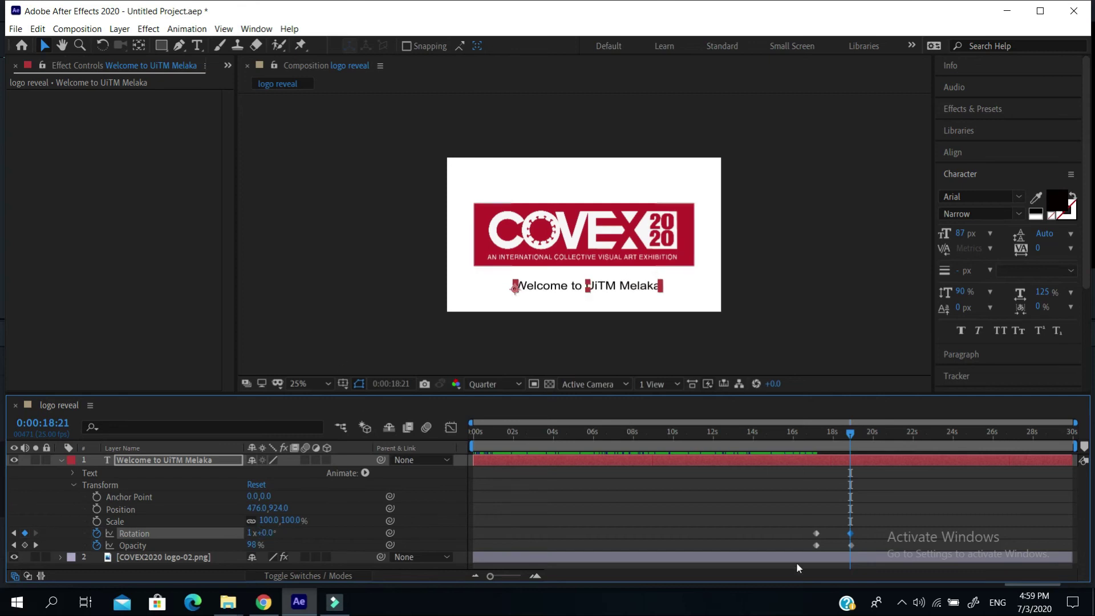
- Preview the text's rotation animation from 0:00:16:14 until the full turn has played
drag(848, 434, 803, 435)
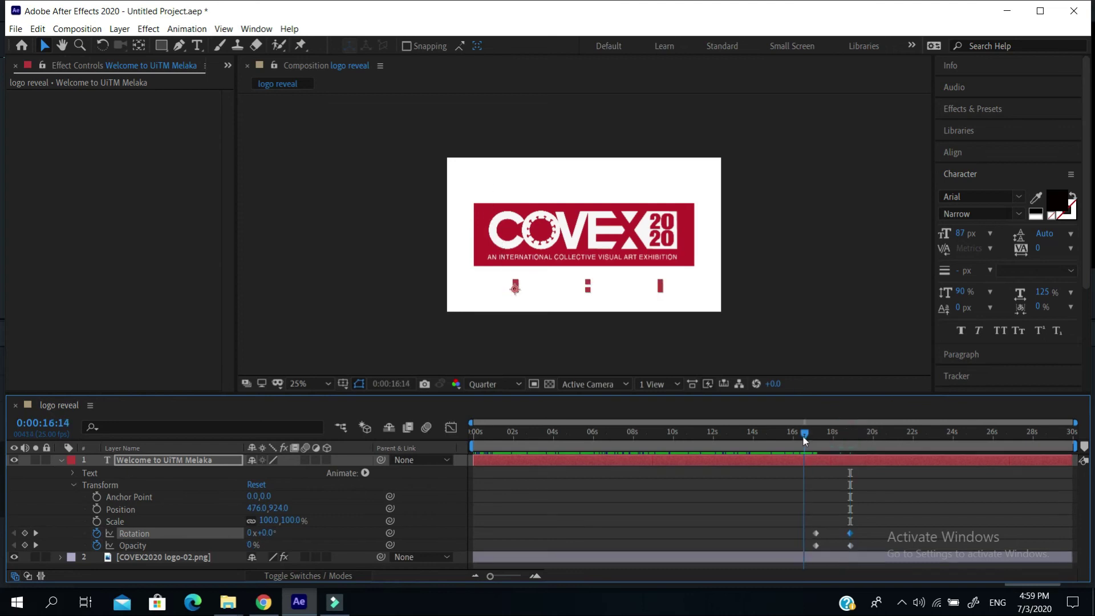
key(space)
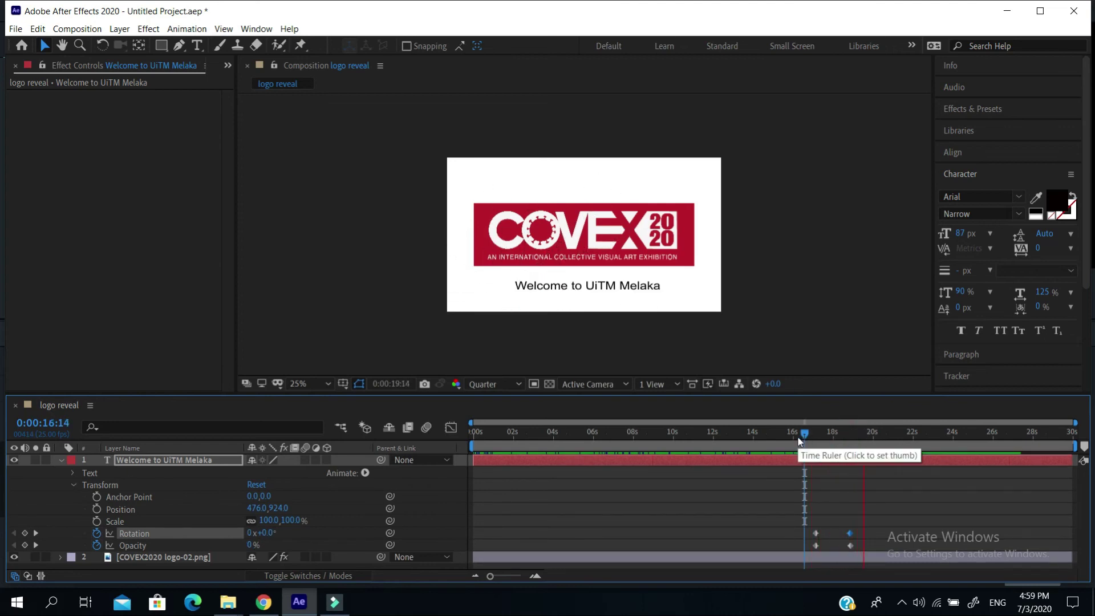
key(space)
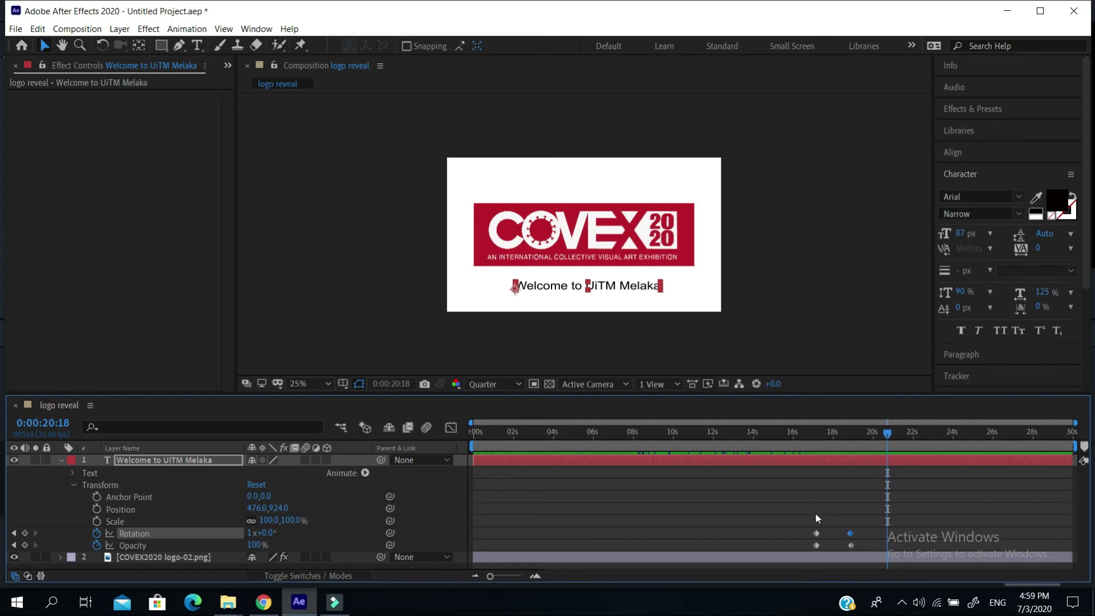
- Remove the text layer's Rotation keyframes and set a Scale keyframe of 100% at 0:00:17:04
click(97, 533)
drag(887, 435, 815, 437)
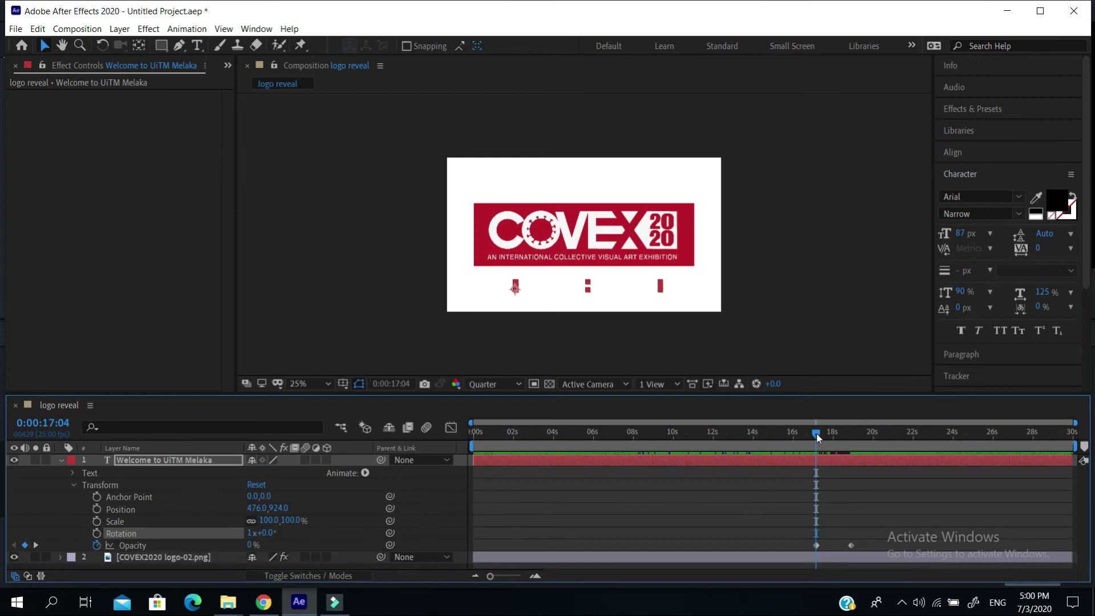
mouse_move(820, 434)
mouse_down()
mouse_move(830, 437)
mouse_move(816, 442)
mouse_up()
drag(816, 434, 815, 436)
click(97, 521)
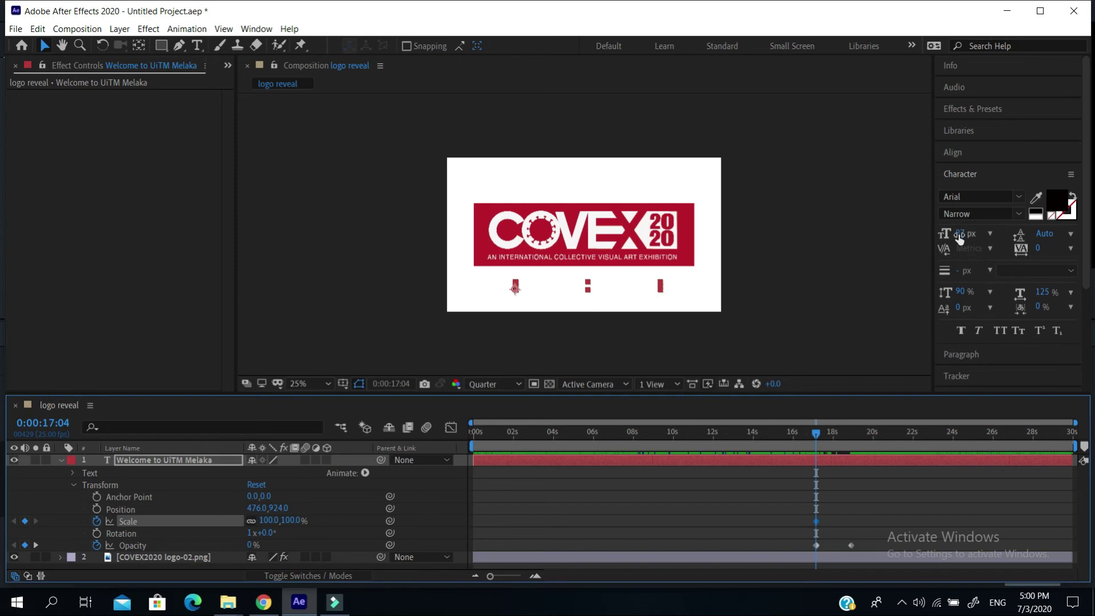
- Set a Scale keyframe of 158% at 0:00:18:21 and centre the enlarged text beneath the logo at Position 172, 920
drag(816, 438, 851, 439)
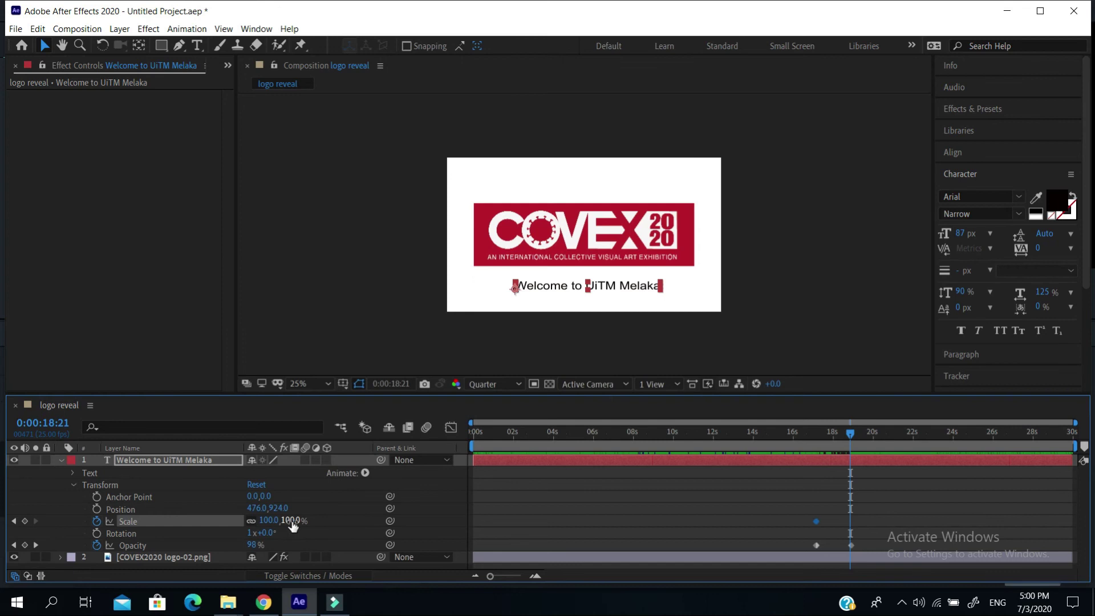
drag(288, 520, 349, 526)
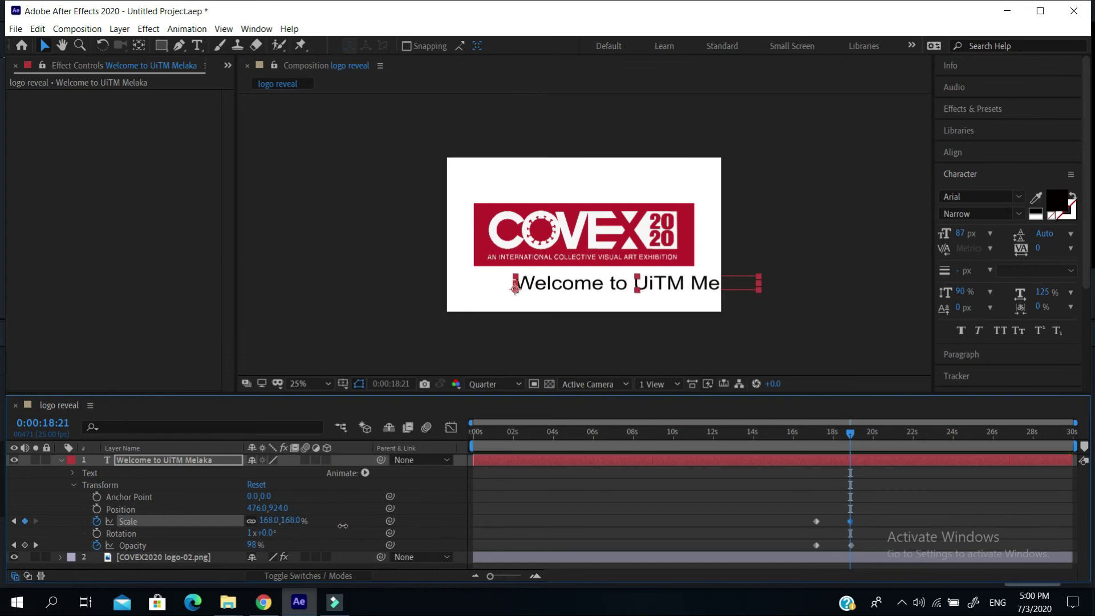
drag(673, 294, 621, 291)
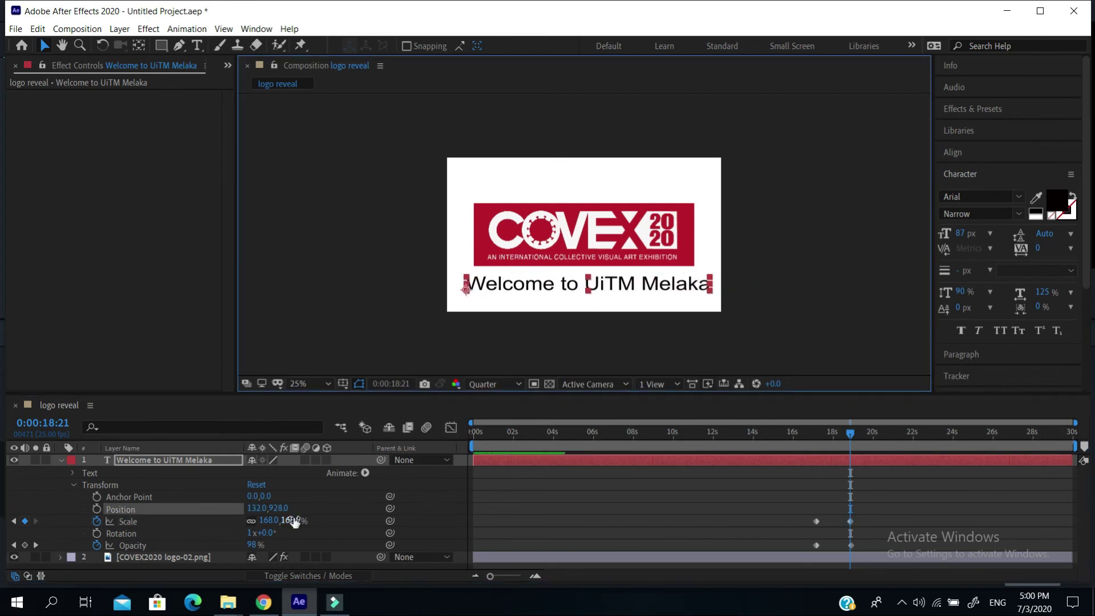
drag(291, 520, 284, 521)
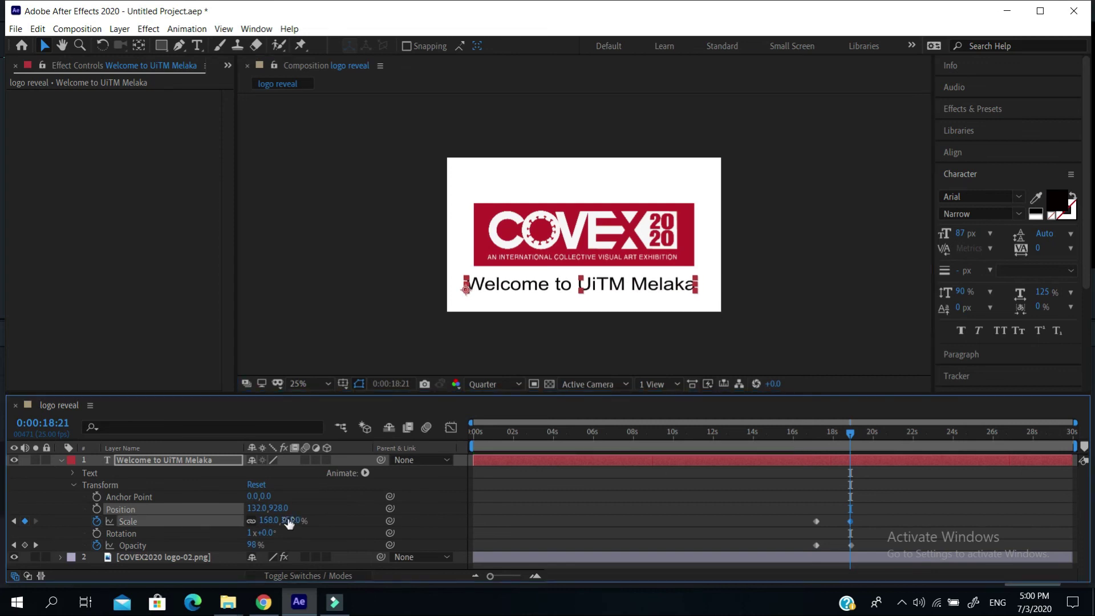
drag(549, 290, 554, 289)
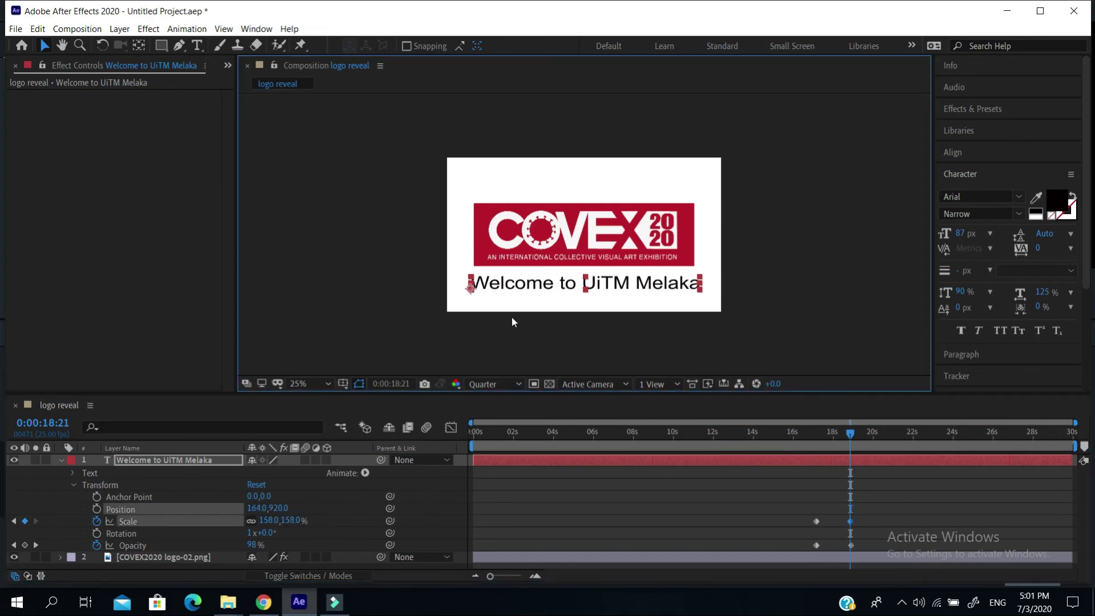
key(Right)
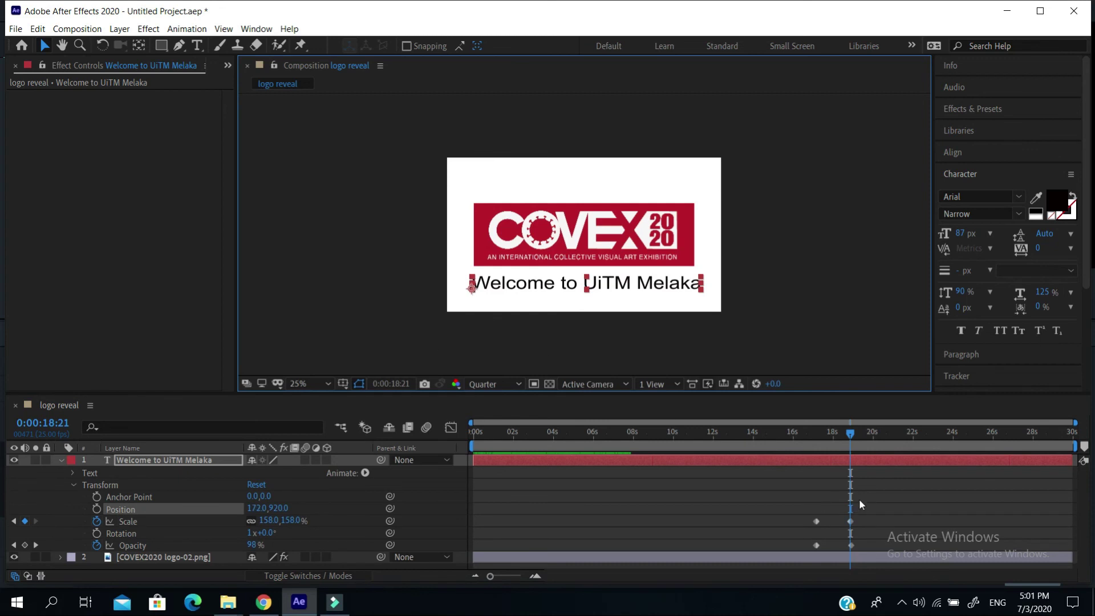
- Preview the text's scale animation from 0:00:15:13 and remove the layer's Scale keyframes
click(781, 439)
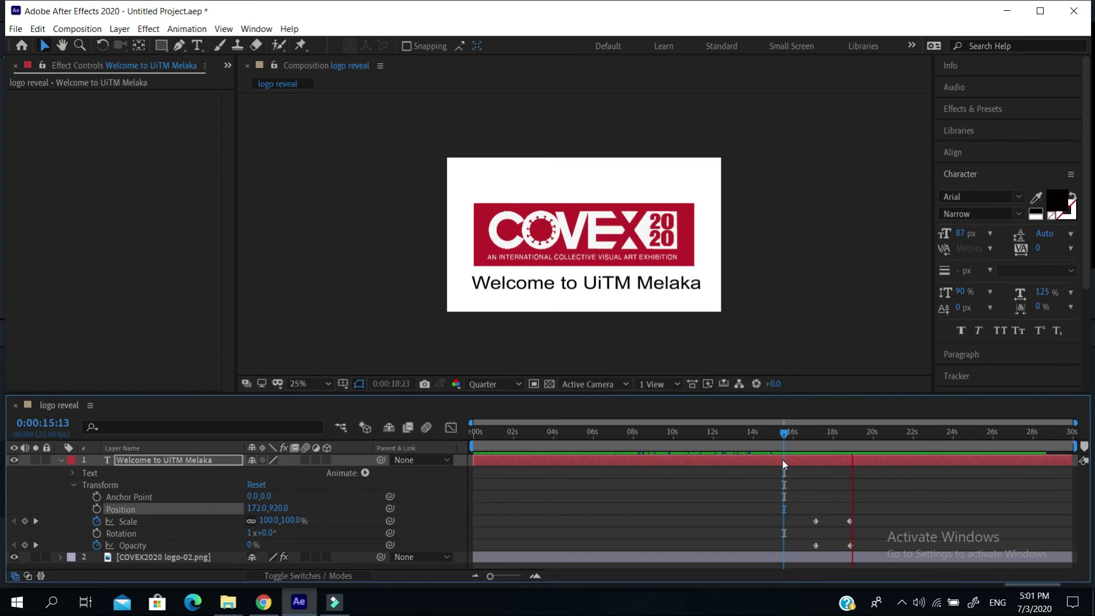
key(space)
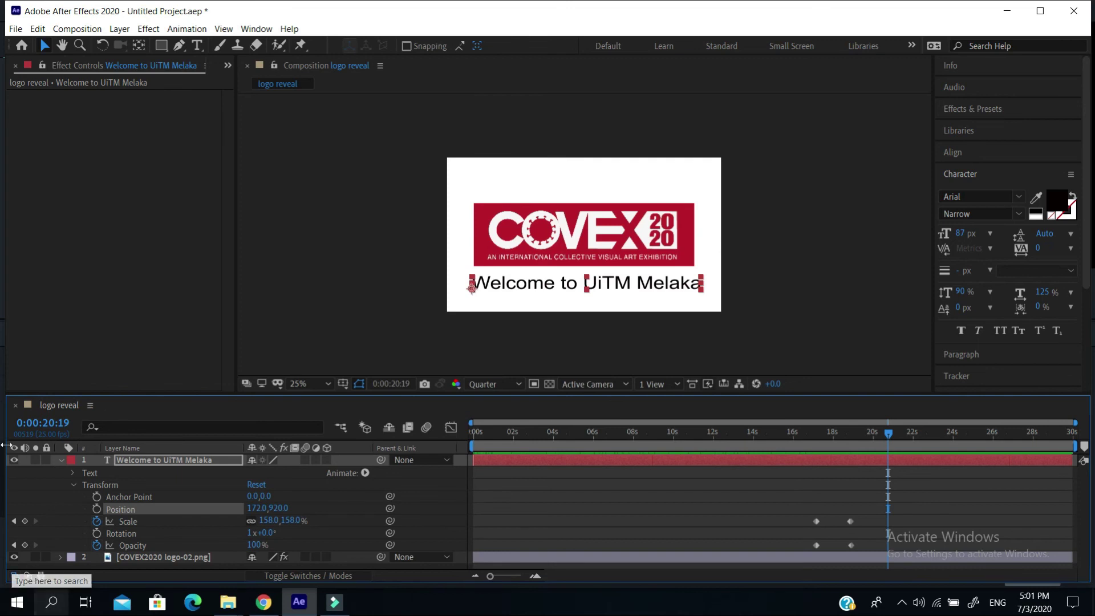
click(97, 520)
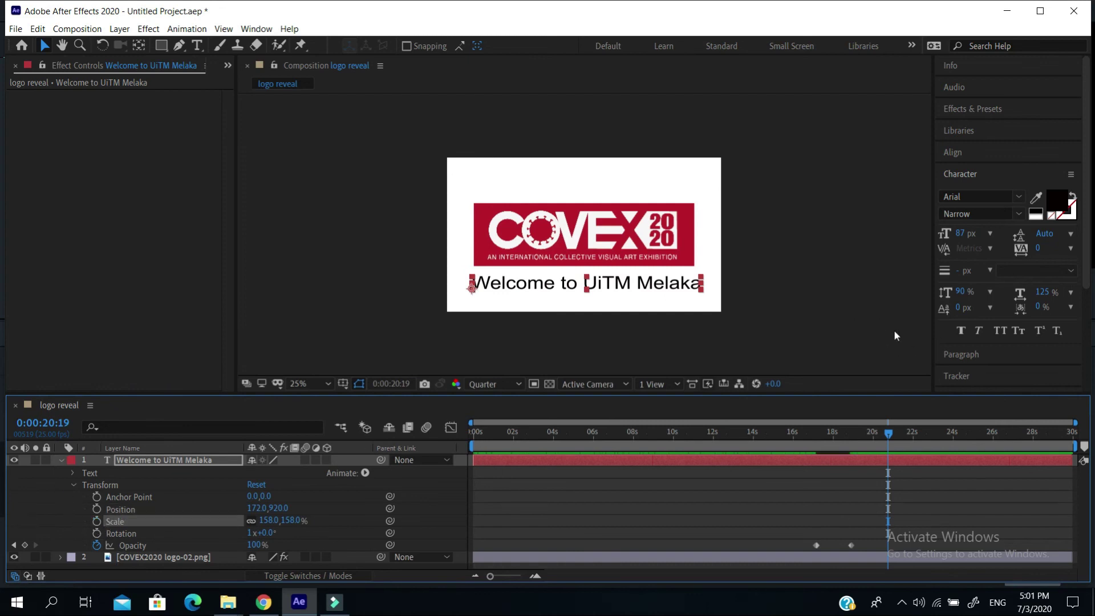
- Preview the text's Opacity fade-in from 0:00:16:06
click(805, 435)
mouse_move(805, 435)
mouse_down()
mouse_move(857, 437)
mouse_move(799, 448)
mouse_up()
key(space)
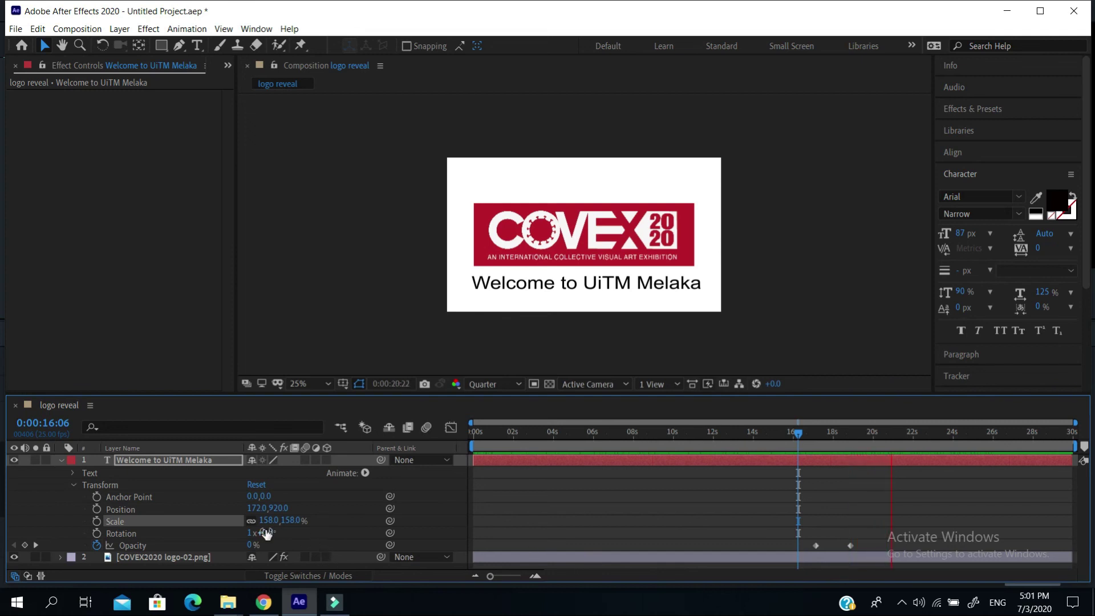
- Reduce the text's font size to 55 px and recentre it beneath the logo at Position 476, 892
click(626, 292)
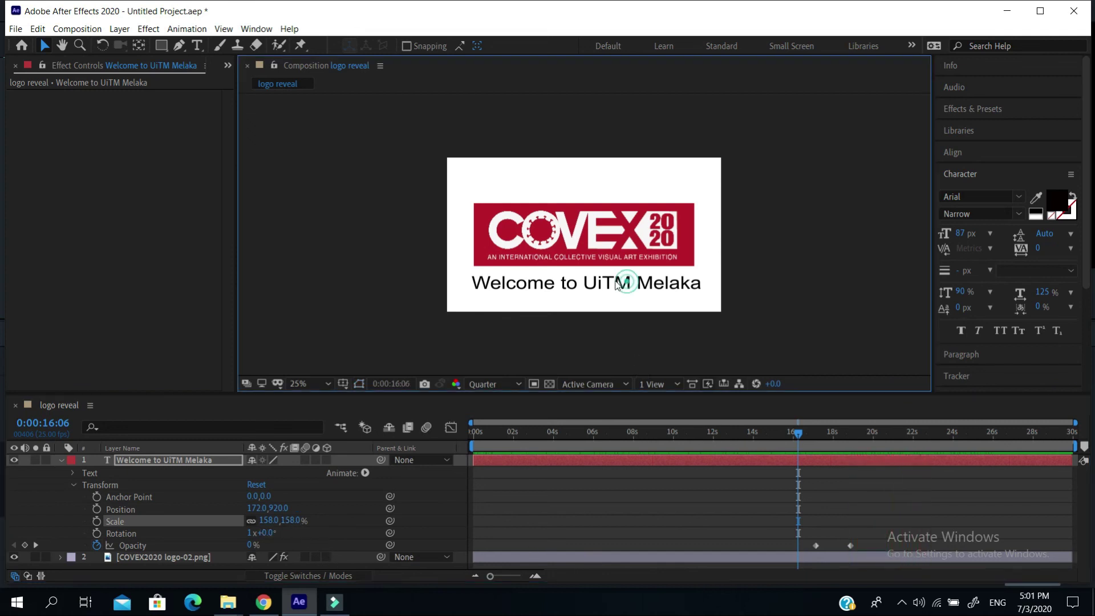
drag(960, 233, 929, 238)
drag(564, 288, 627, 285)
drag(961, 233, 971, 234)
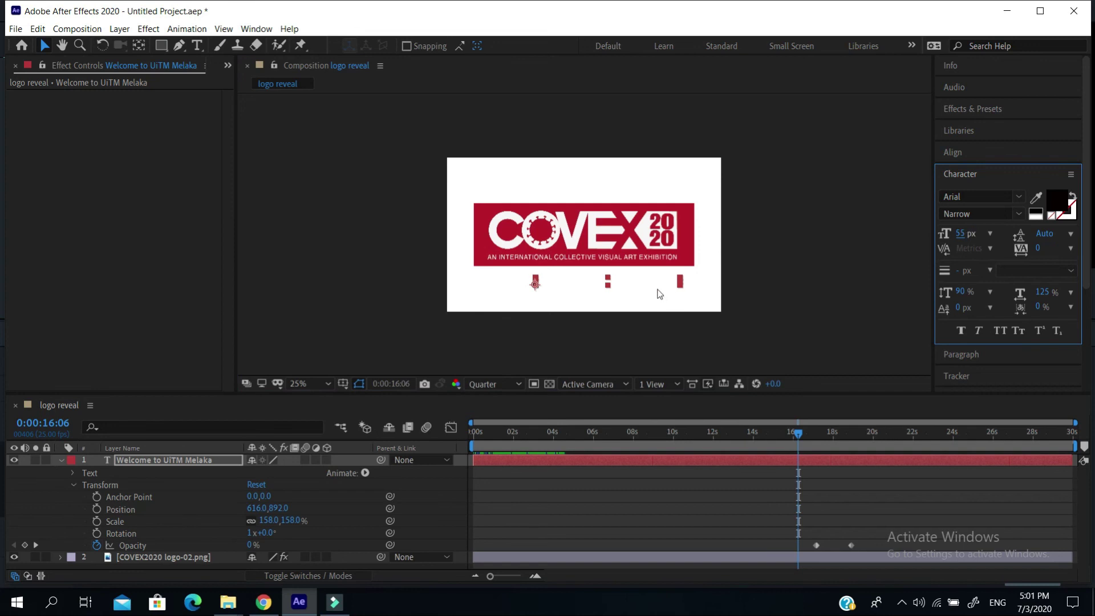
drag(660, 285, 641, 285)
click(816, 278)
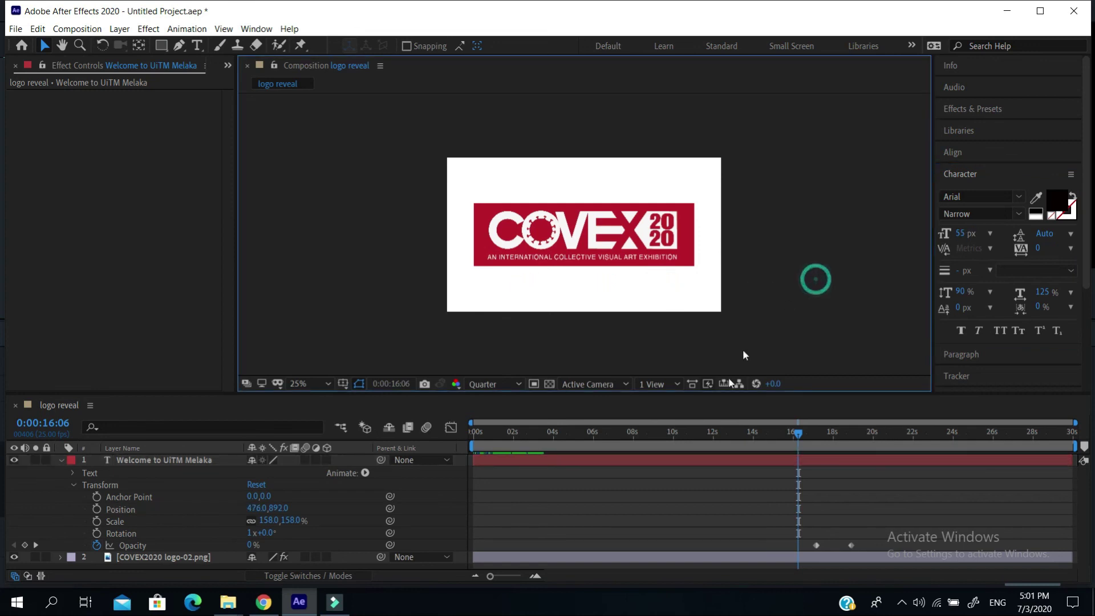
- Preview the logo reveal and the resized text's fade-in from 0:00:15:09
click(805, 420)
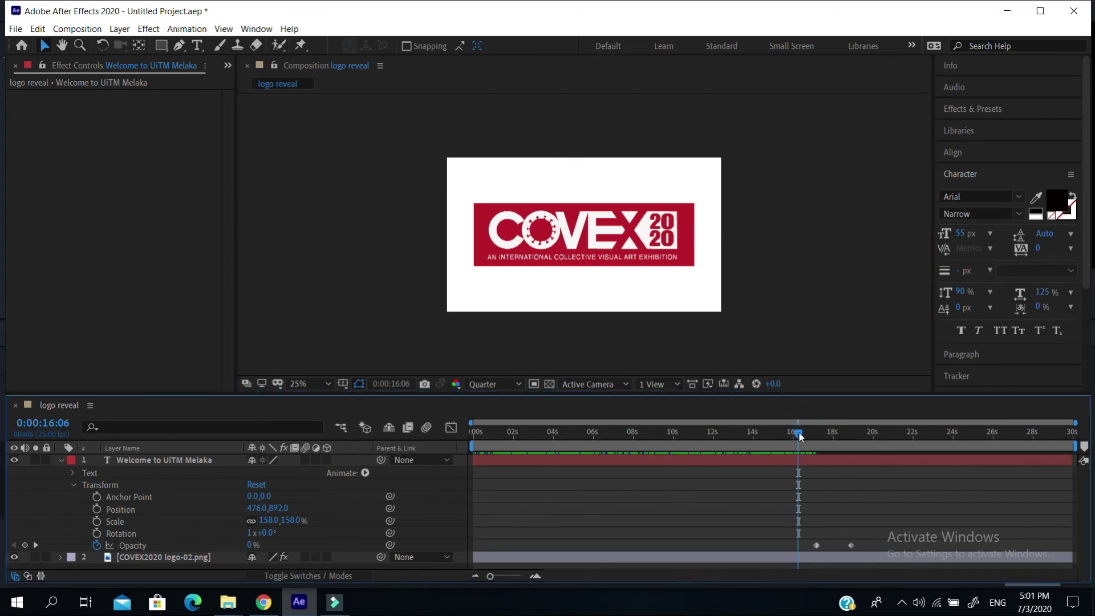
click(780, 432)
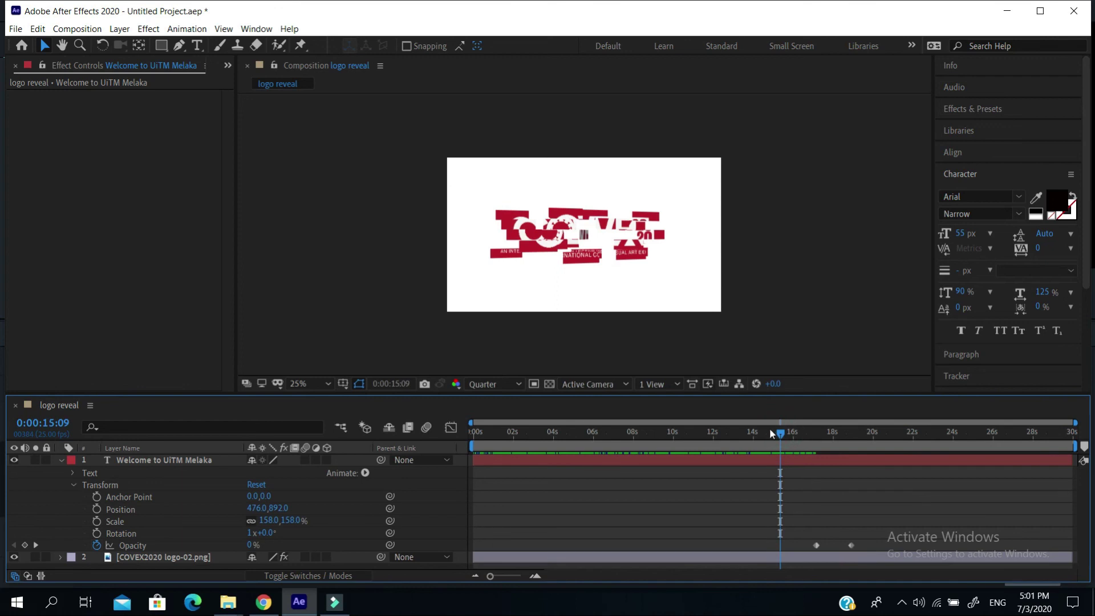
key(space)
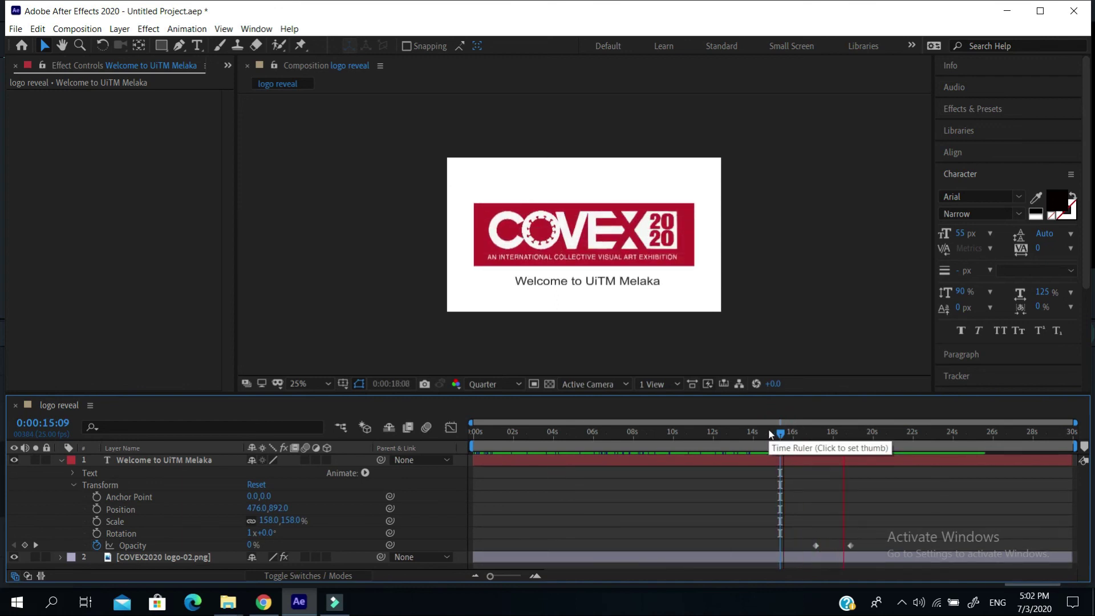
key(space)
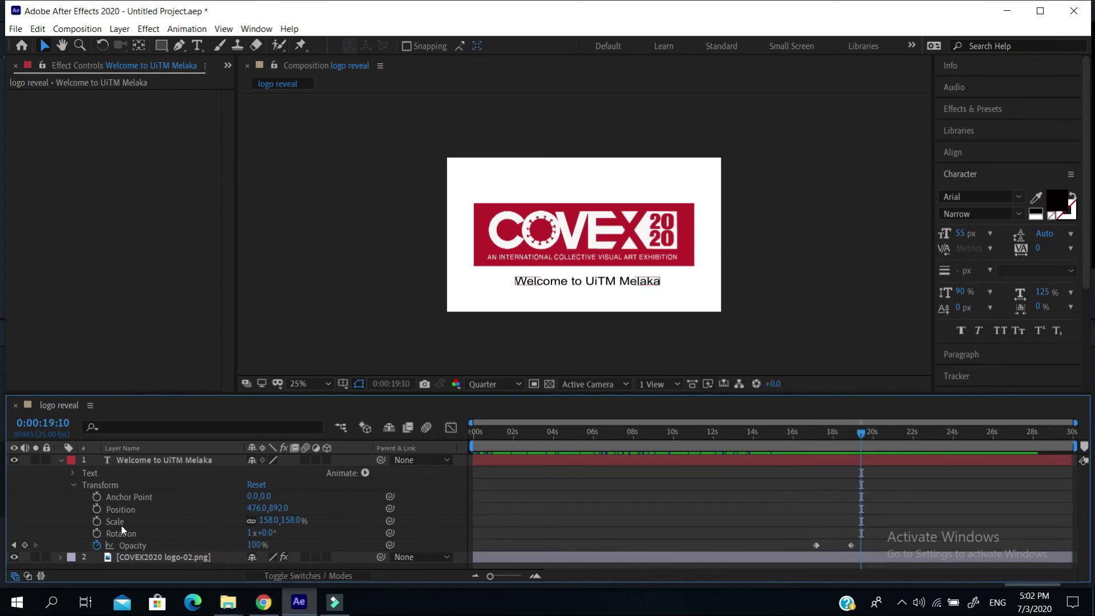
- Remove the text layer's Opacity keyframes at 0:00:19:10, keeping Opacity at 100%, and collapse the layer's properties
click(73, 485)
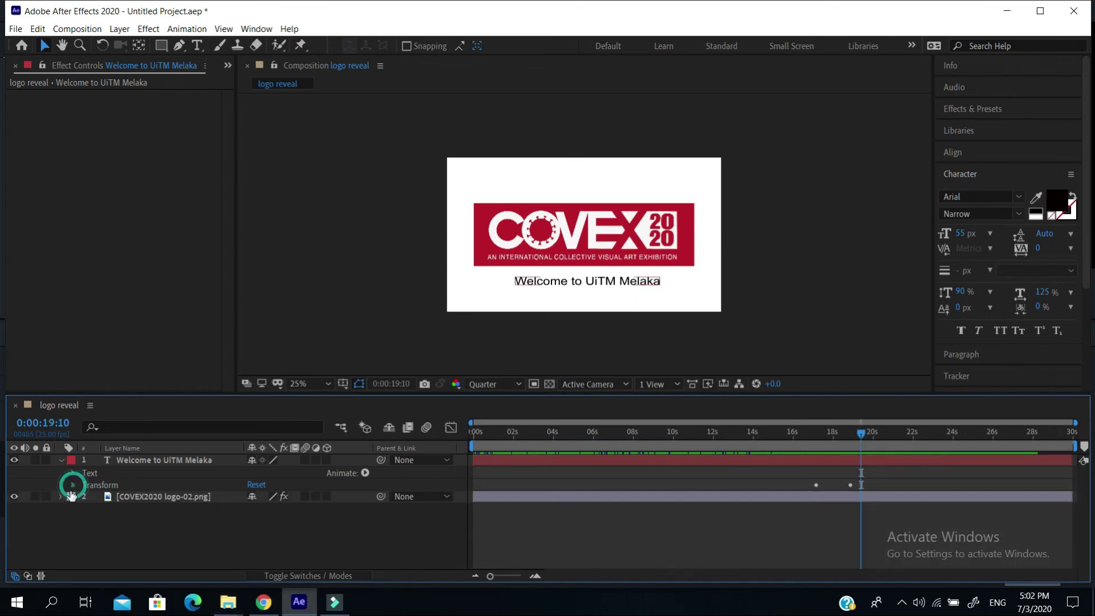
click(62, 460)
click(61, 460)
click(61, 460)
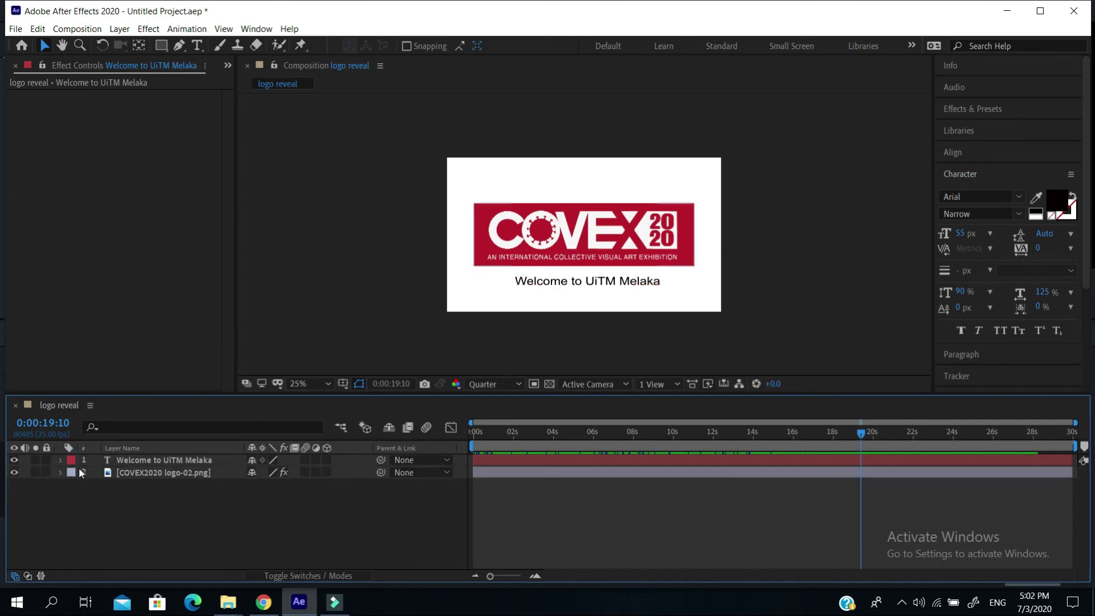
click(62, 459)
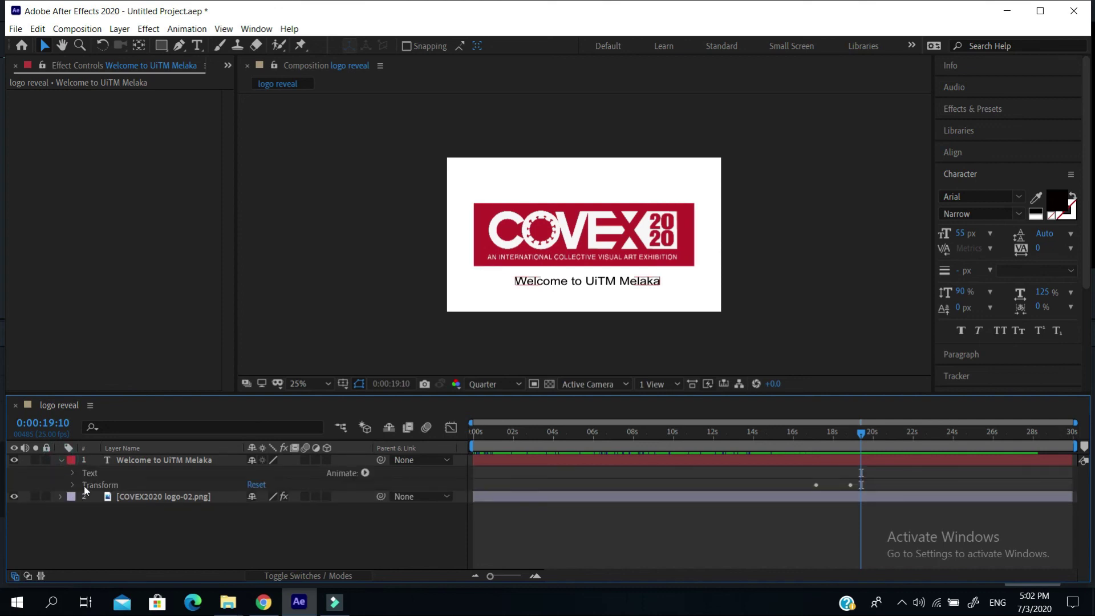
click(74, 485)
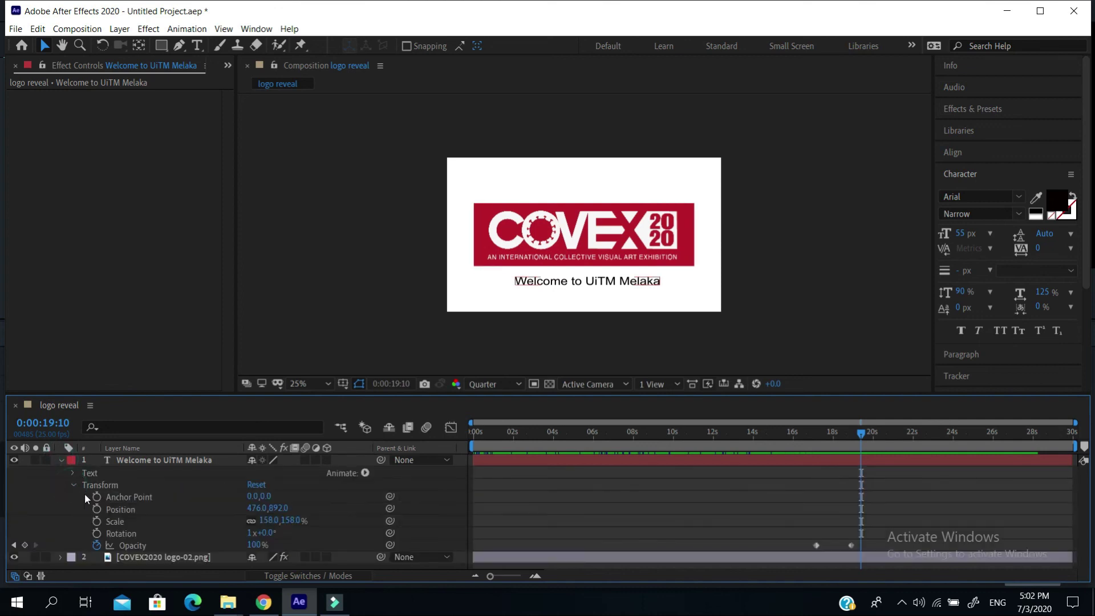
click(97, 547)
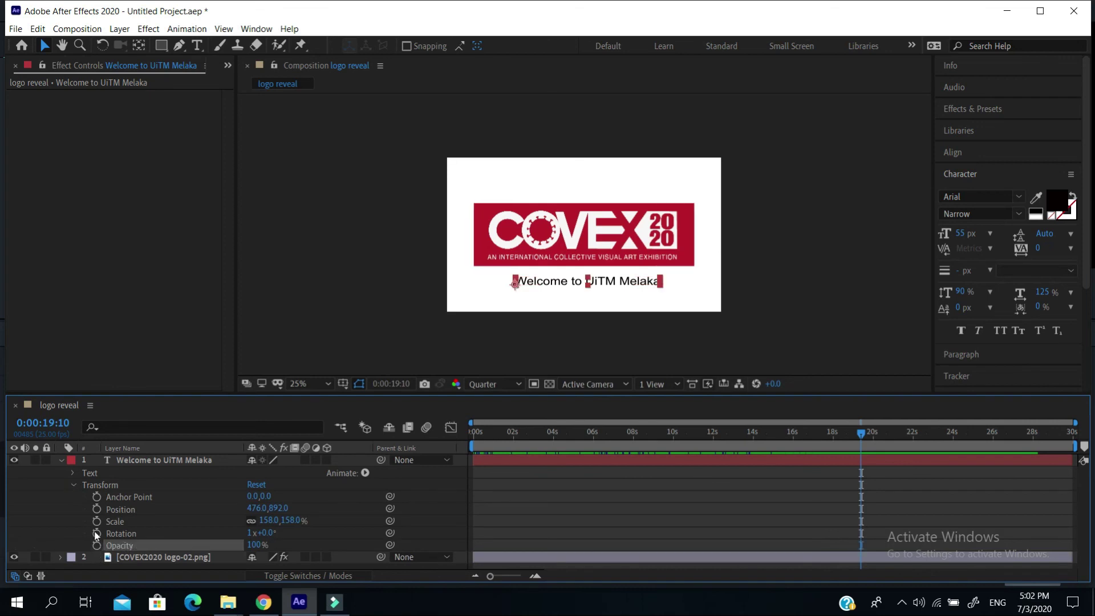
click(75, 484)
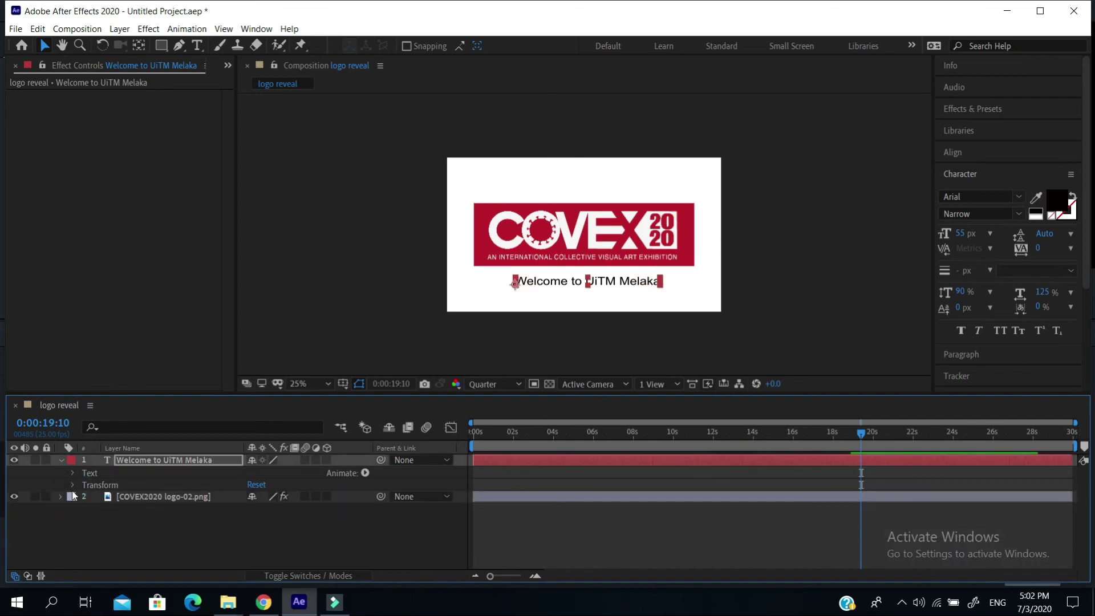
click(62, 460)
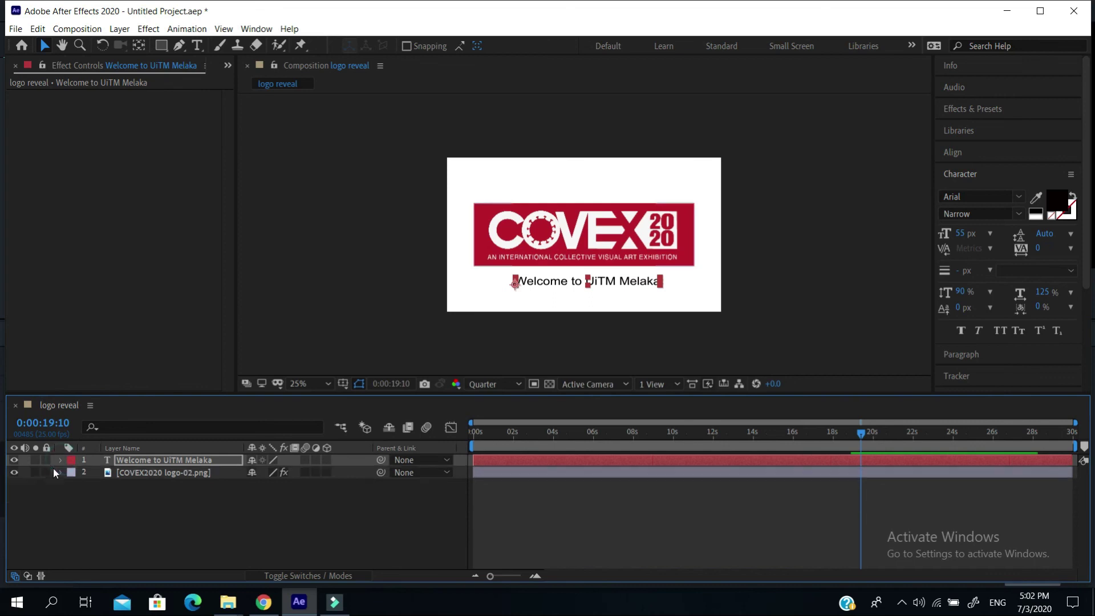
- Switch to the Effects workspace and expand the Text category of the animation presets
click(911, 45)
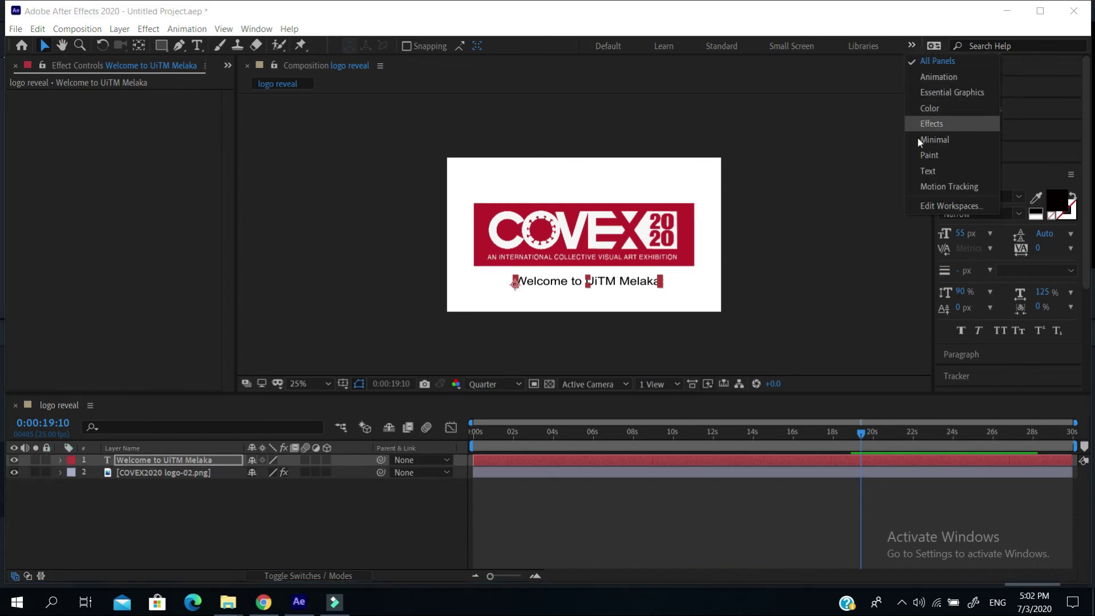
click(945, 125)
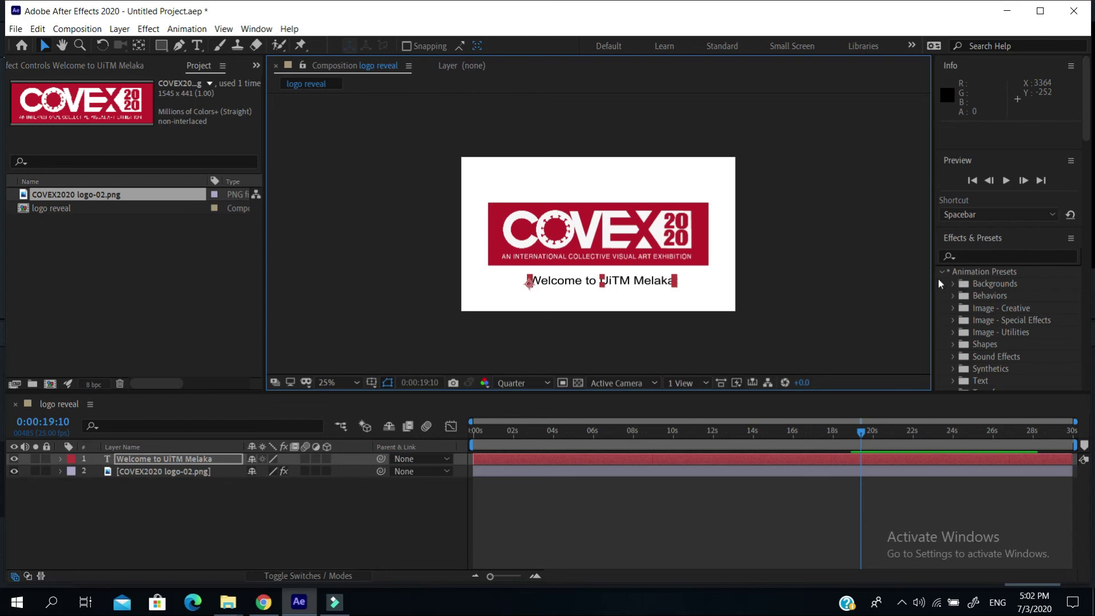
scroll(1041, 305, down, 2)
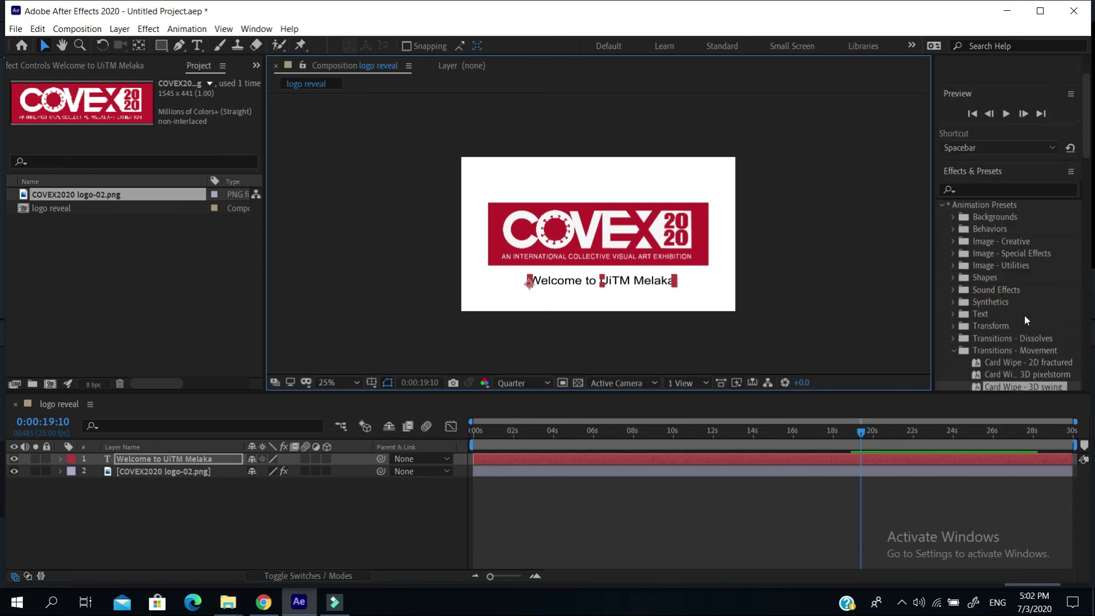
click(954, 315)
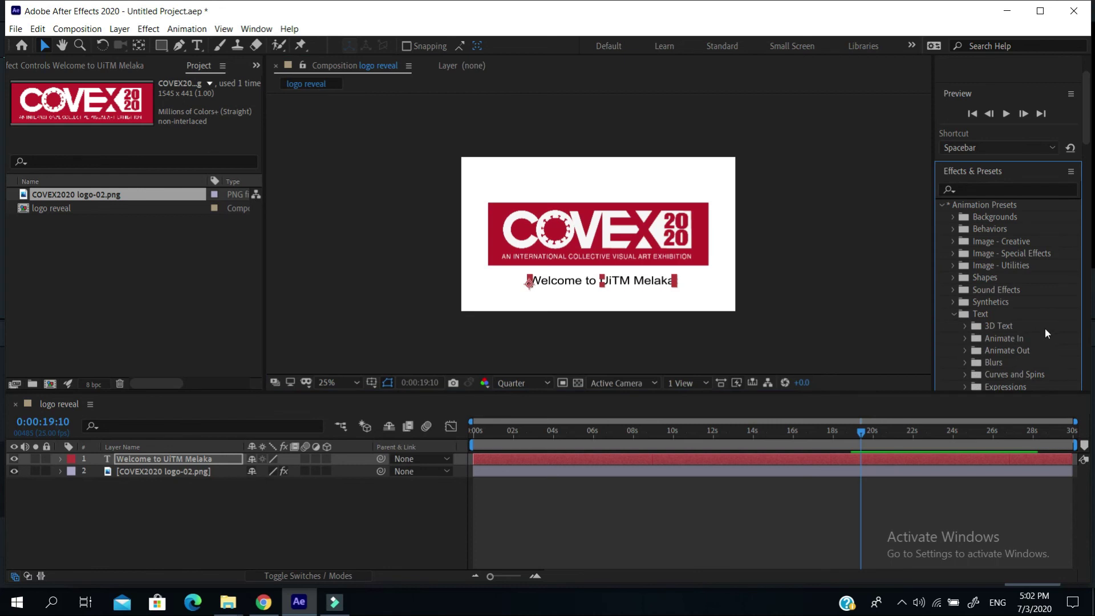
scroll(1047, 327, down, 2)
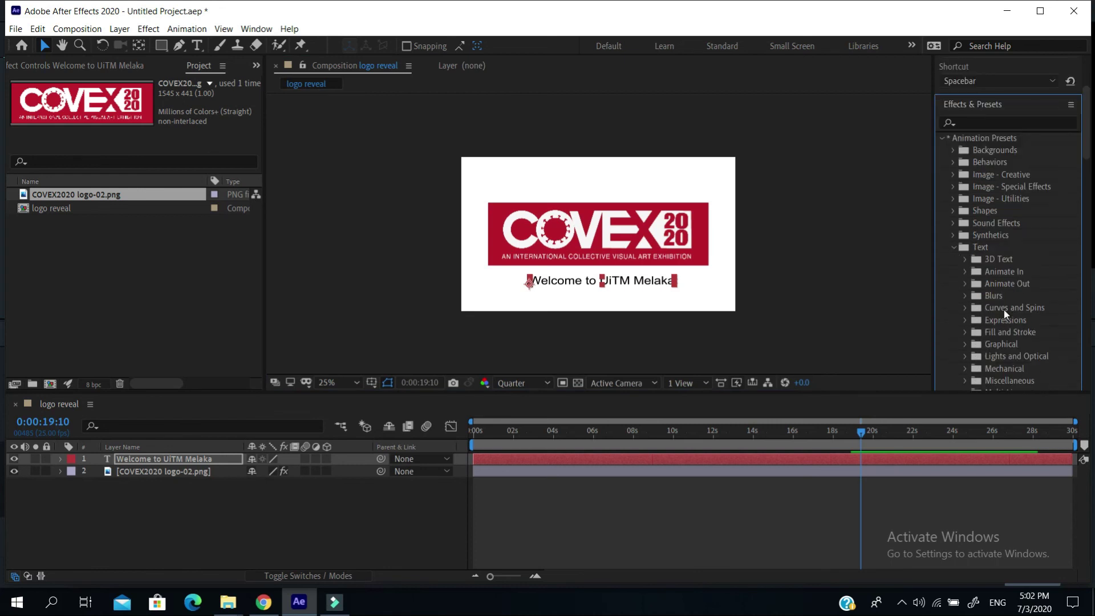
scroll(1022, 352, down, 2)
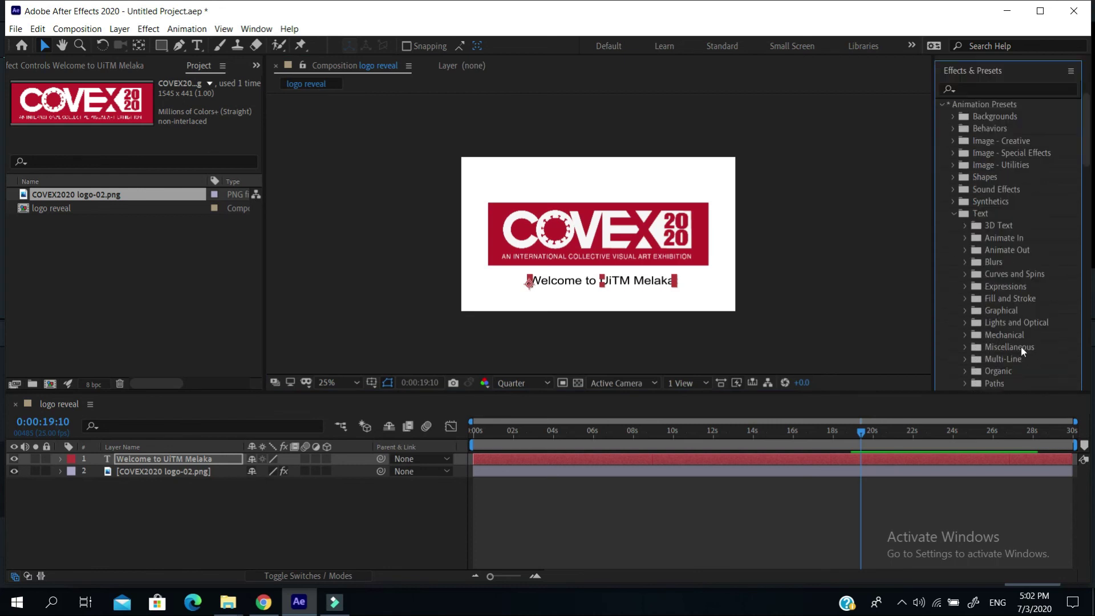
scroll(1024, 354, down, 1)
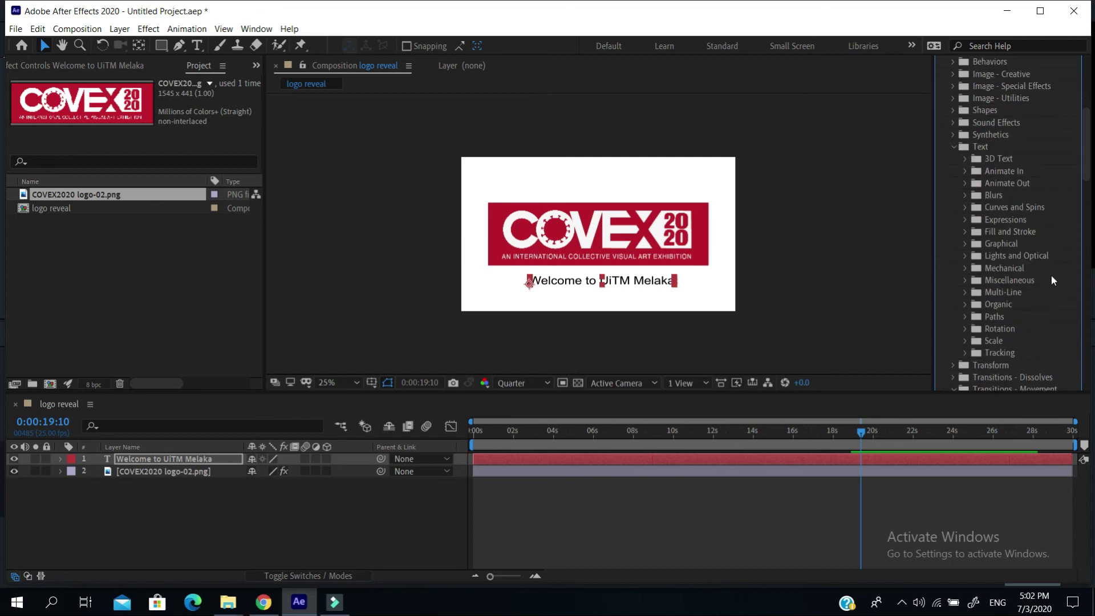
- Look through the Animate In and Animate Out text presets for a suitable text animation
click(966, 183)
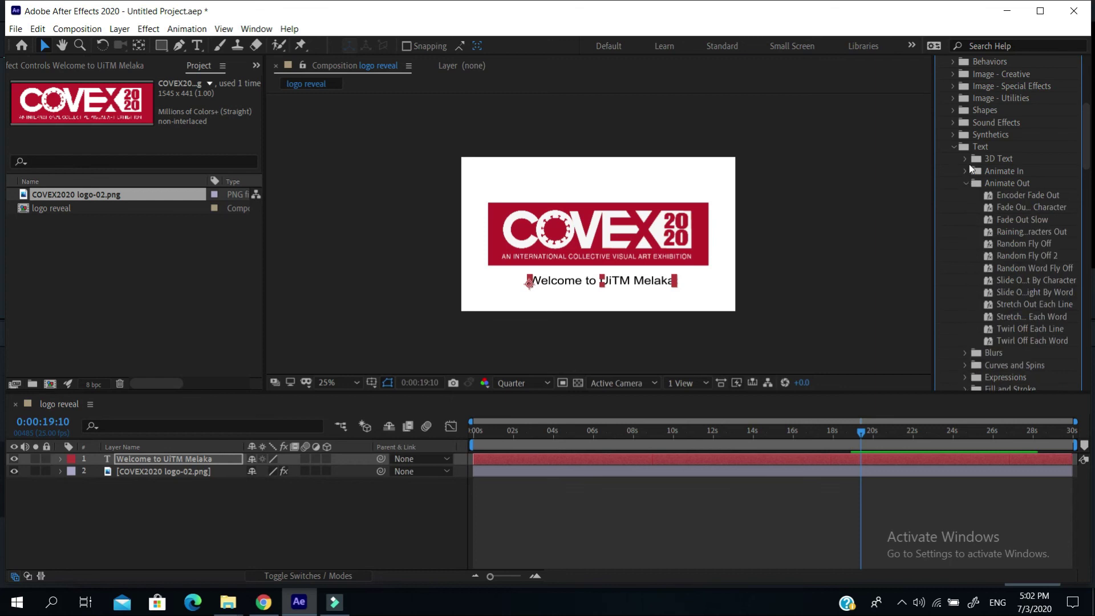
click(965, 171)
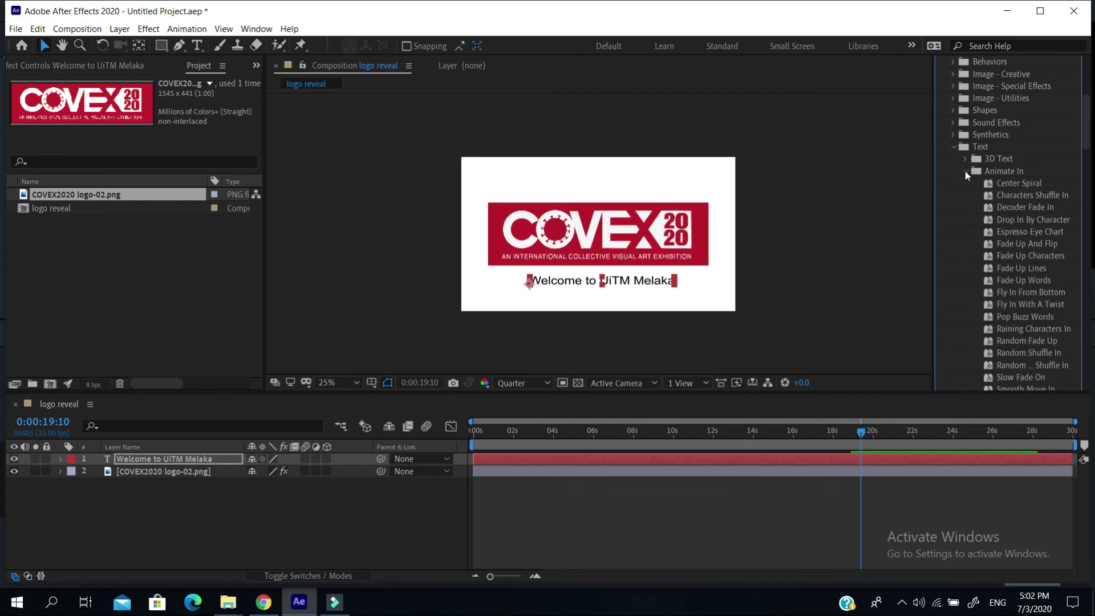
scroll(1055, 292, down, 1)
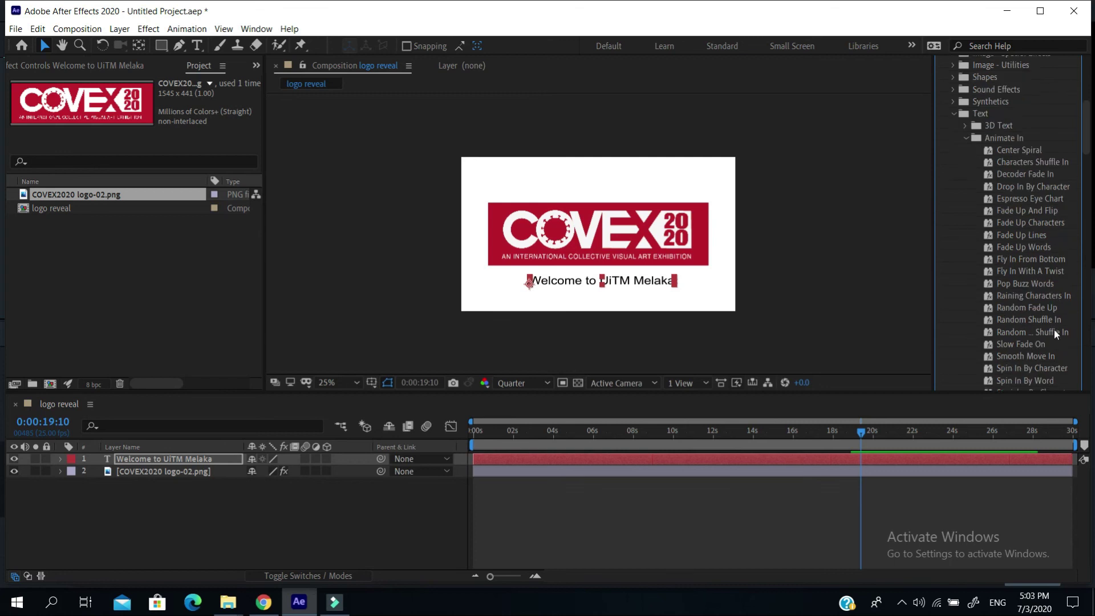
scroll(1055, 332, down, 1)
scroll(1054, 368, down, 3)
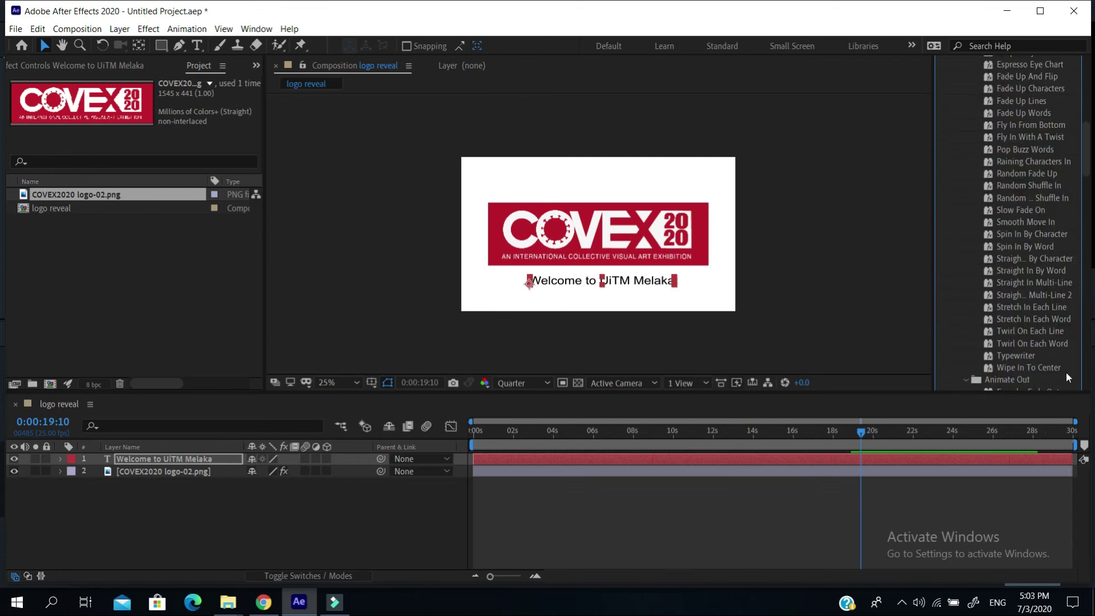
scroll(1057, 355, down, 4)
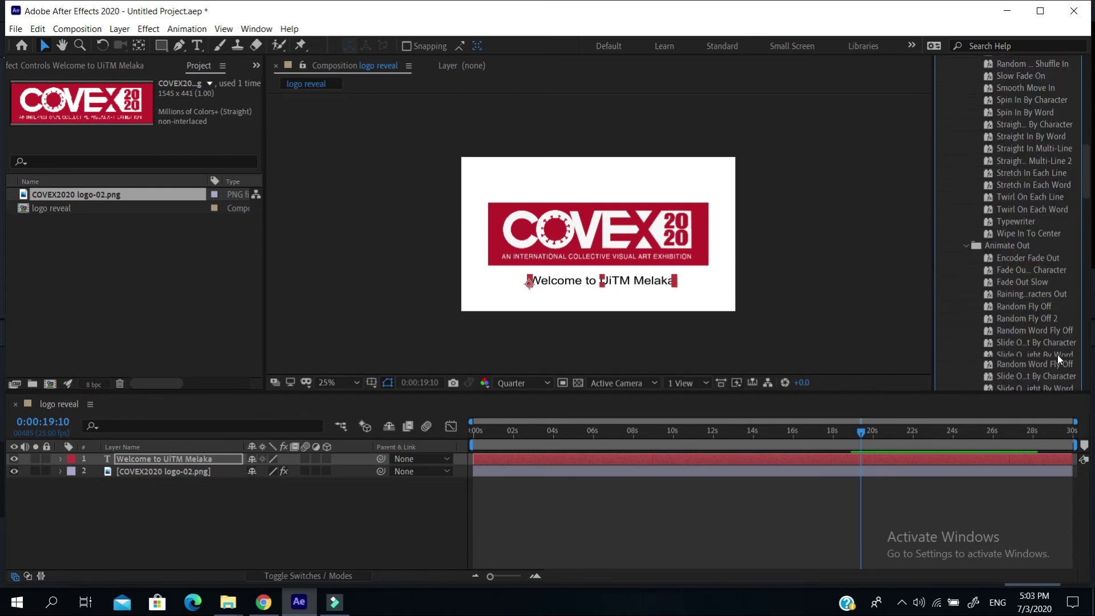
scroll(1055, 351, down, 3)
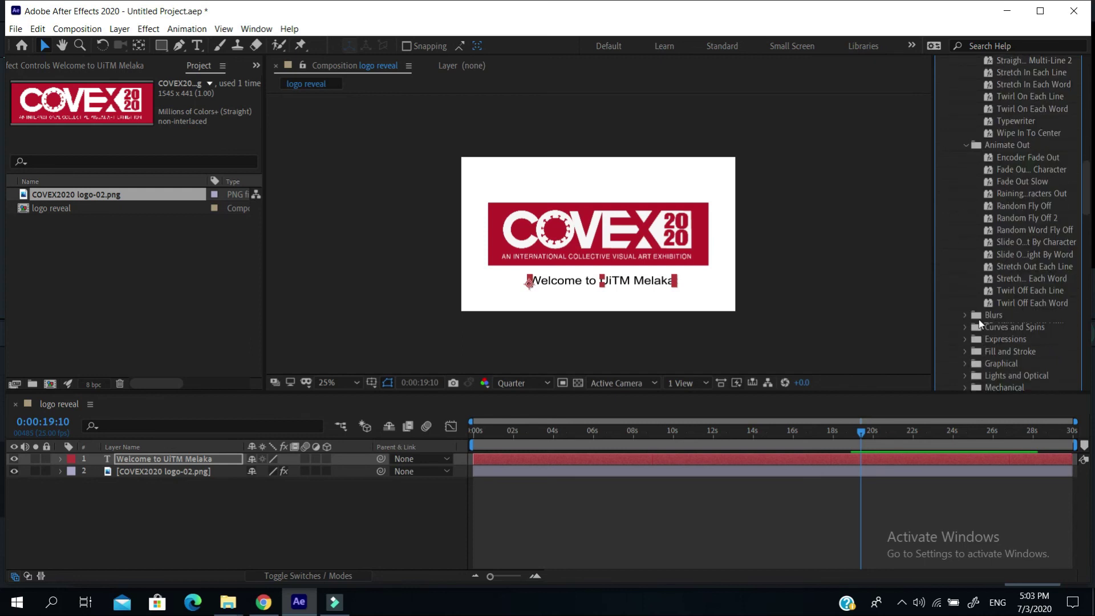
scroll(1049, 333, down, 1)
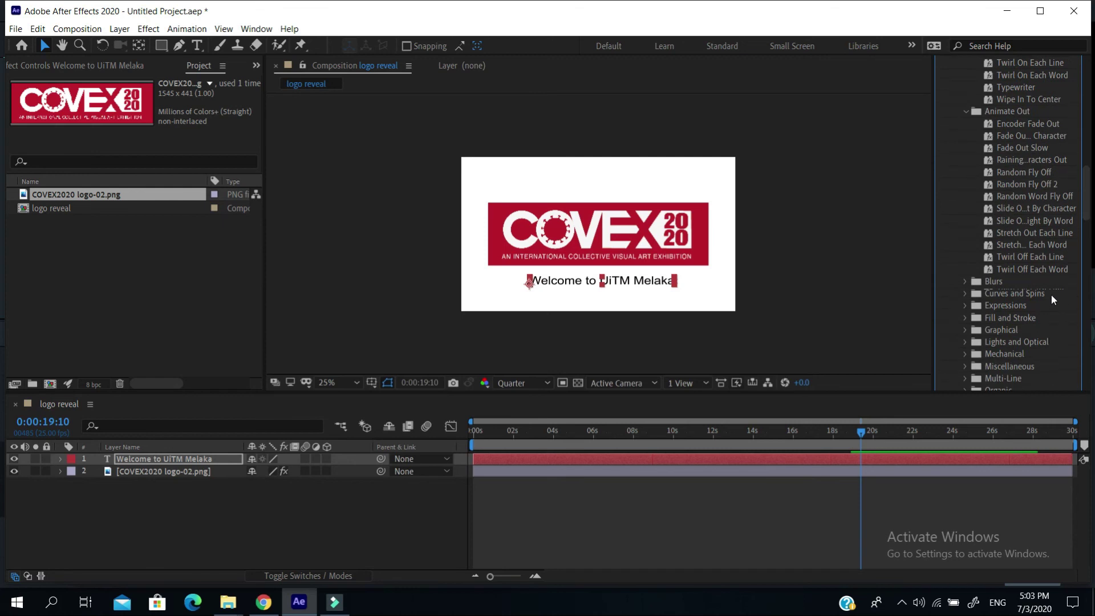
scroll(1027, 360, down, 1)
- Try the Organic text preset Chewing Gum on the "Welcome to UiTM Melaka" layer at 0:00:19:10 and preview it
click(967, 358)
scroll(1033, 353, down, 3)
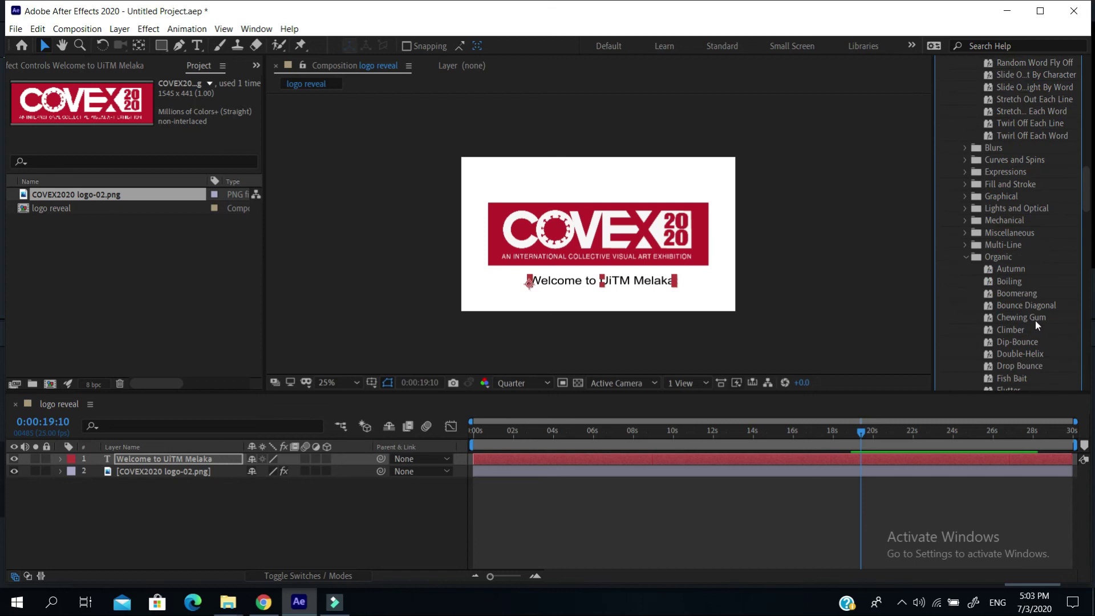
drag(1036, 319, 627, 287)
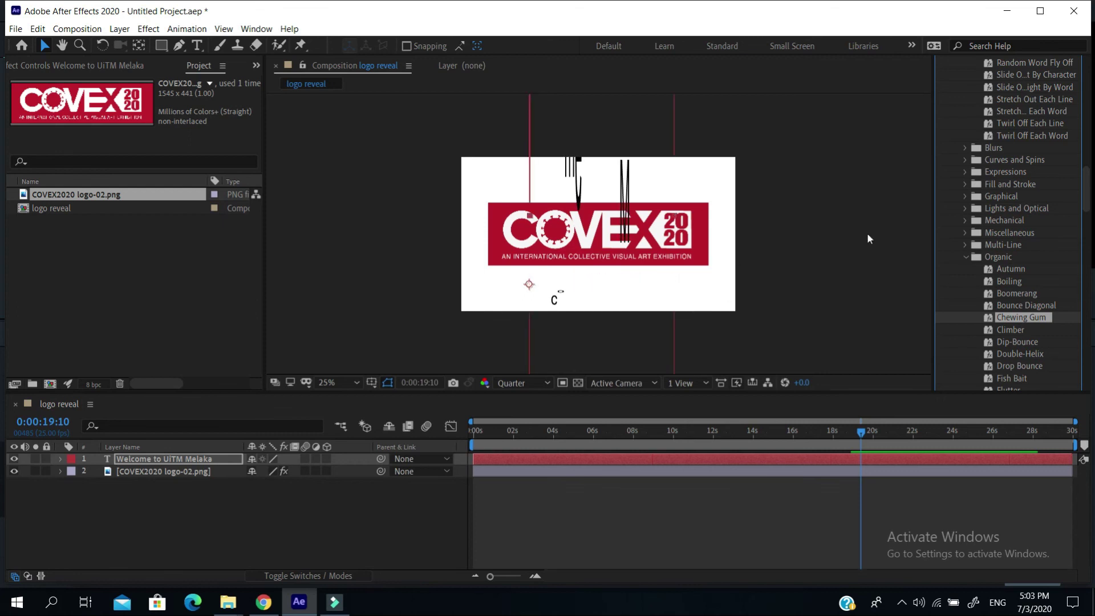
key(space)
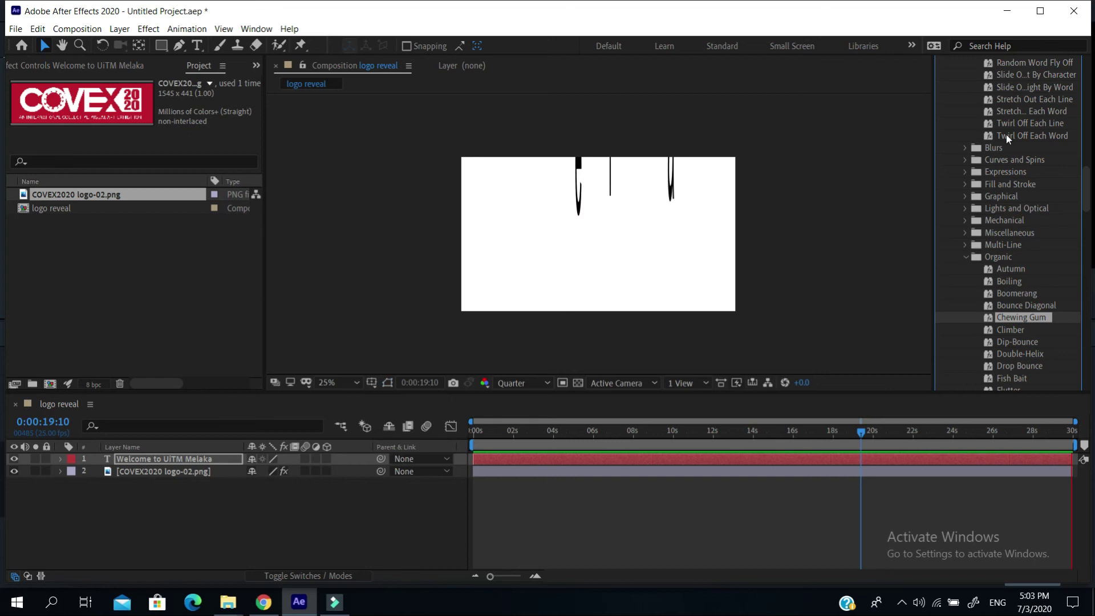
click(640, 285)
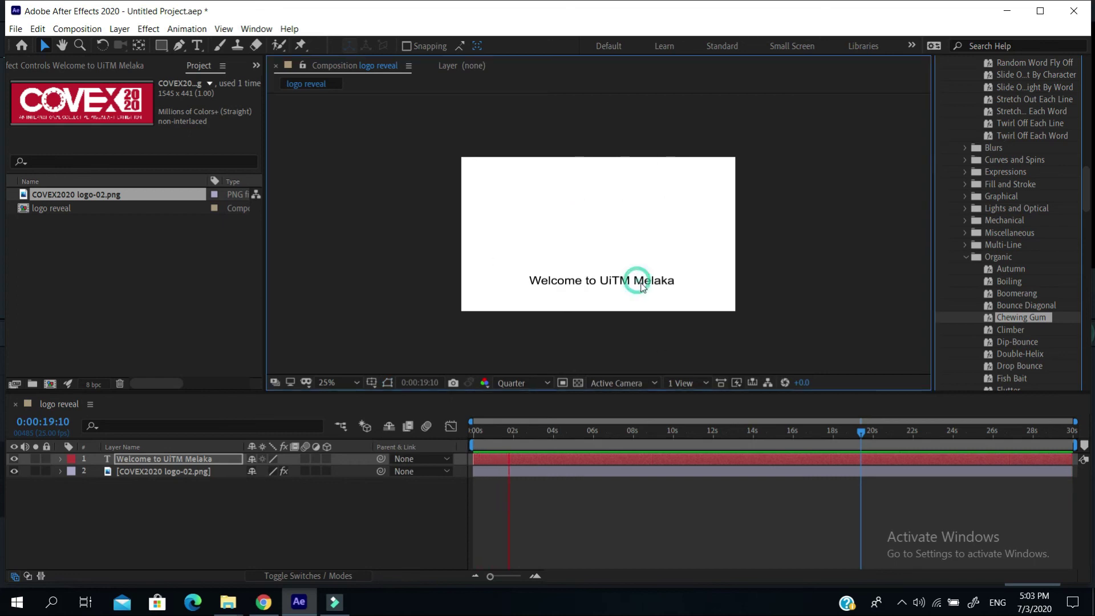
- Try the Organic text preset Hummingbird on the "Welcome to UiTM Melaka" layer and preview it from 0:00:19:10
scroll(1053, 354, down, 3)
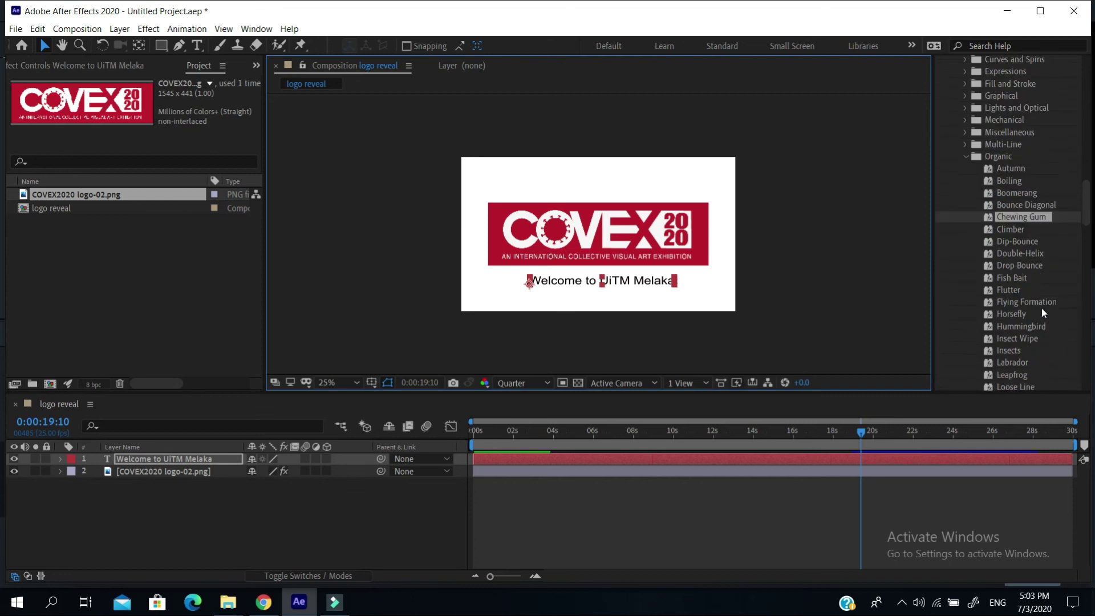
drag(1039, 326, 795, 292)
key(space)
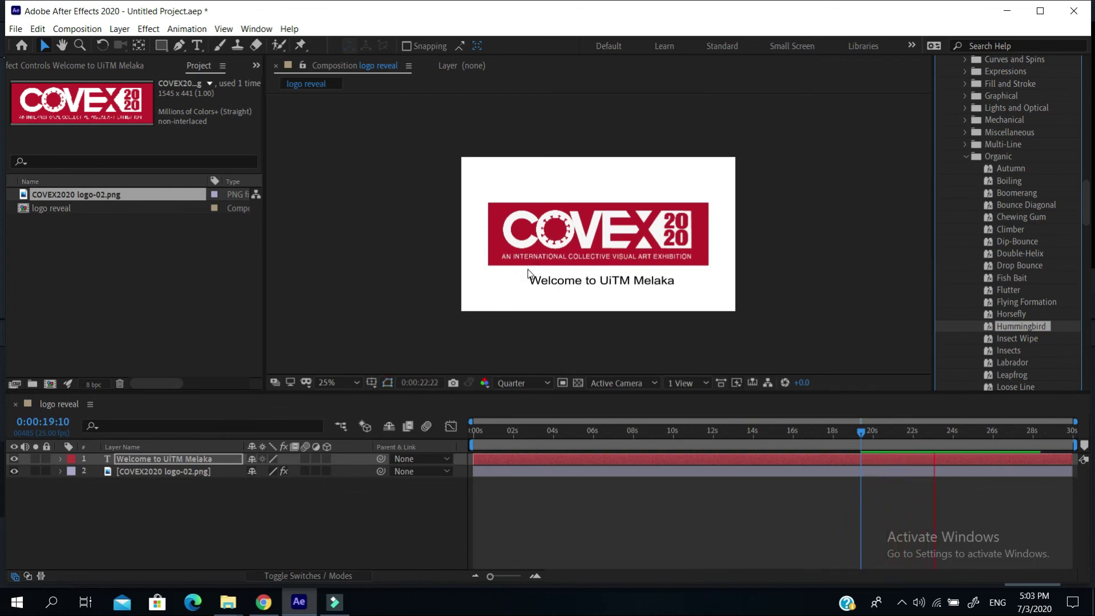
- Apply the Organic text preset Ocean Tide to the "Welcome to UiTM Melaka" layer at 0:00:19:10 and preview the animation
scroll(1067, 279, down, 4)
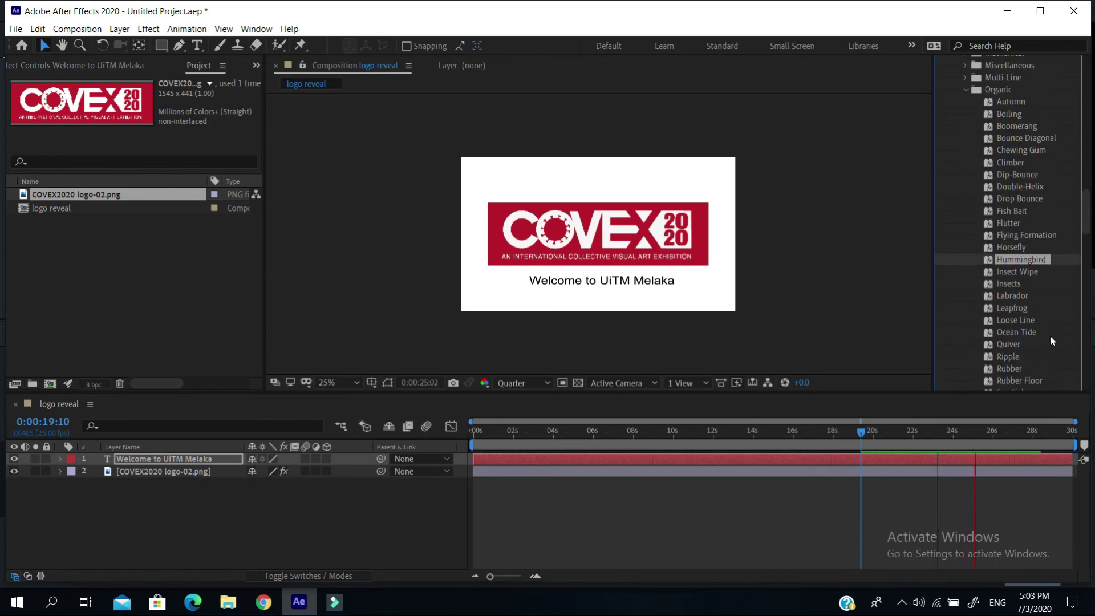
drag(1016, 299, 632, 280)
click(615, 280)
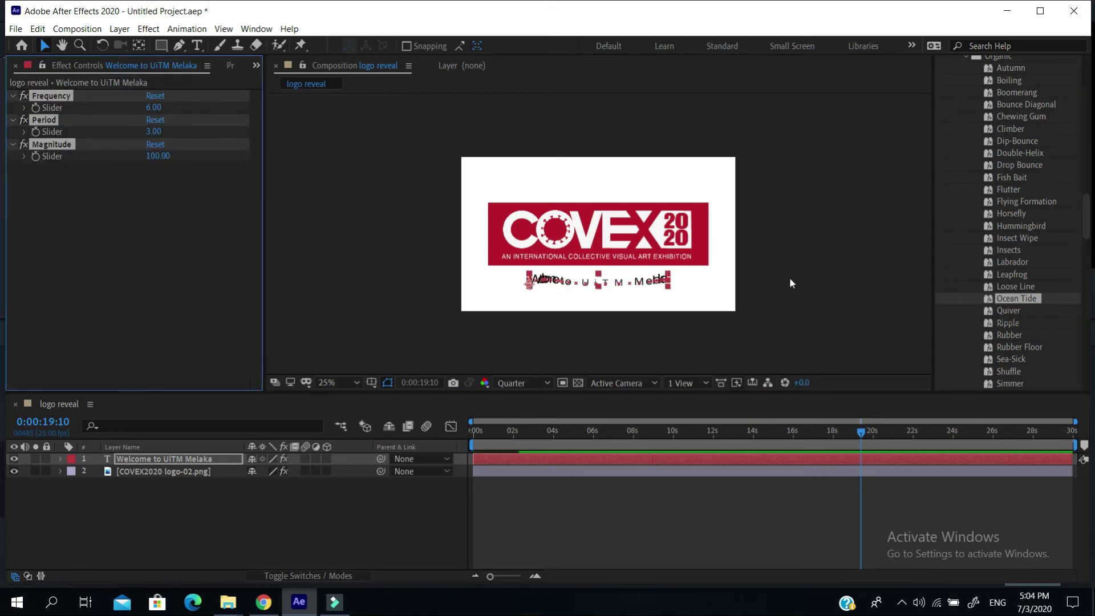
key(space)
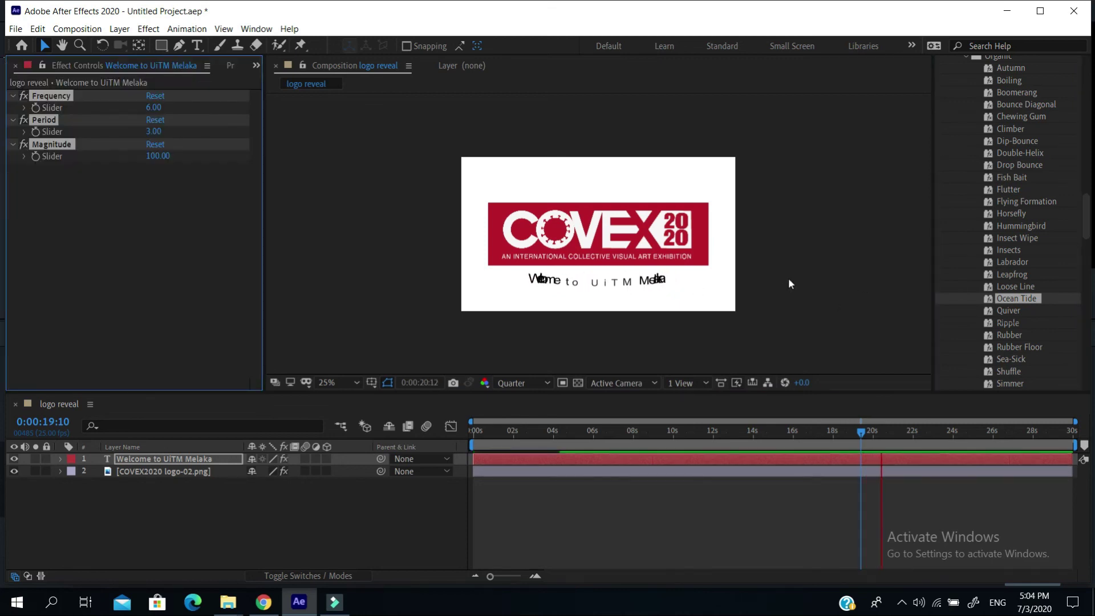